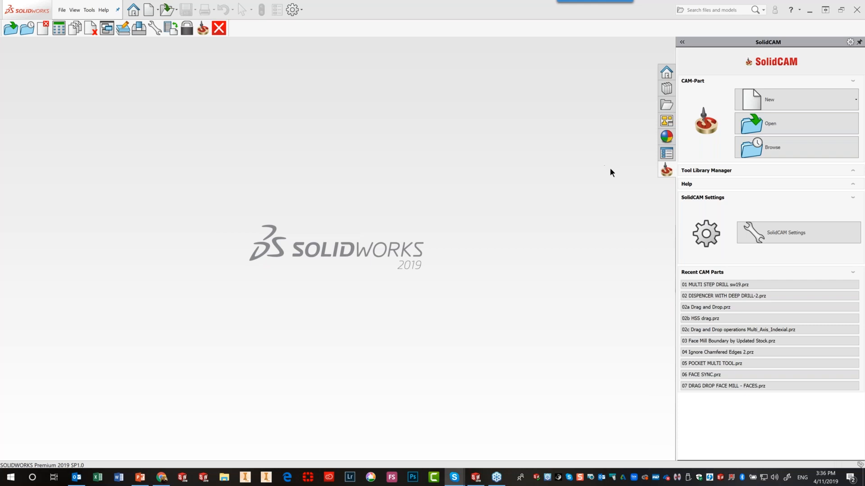
pyautogui.click(665, 172)
pyautogui.click(91, 10)
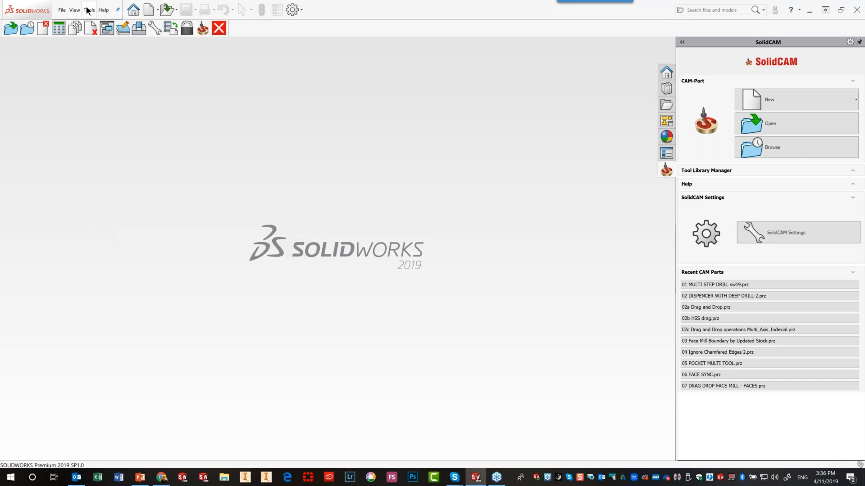
pyautogui.click(87, 10)
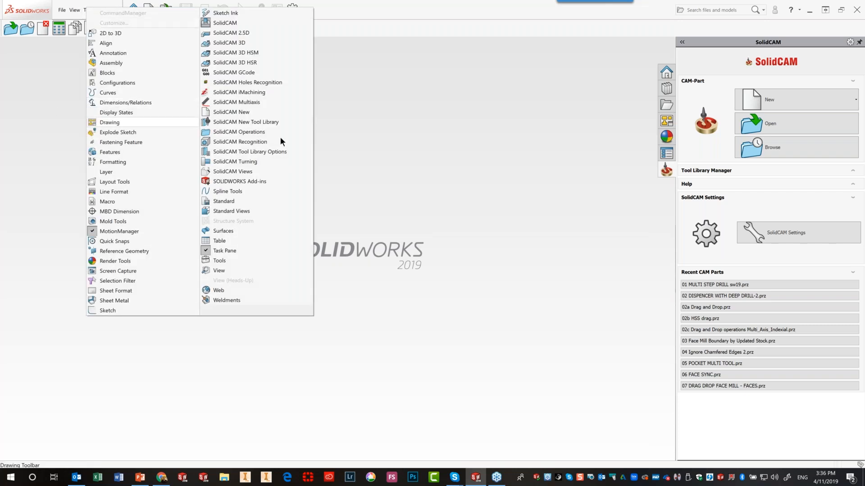
pyautogui.click(469, 155)
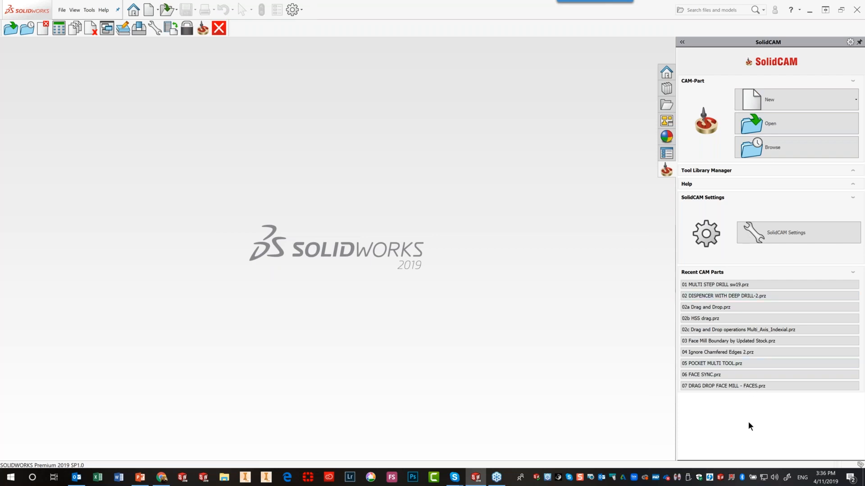
# Step: Open the CAM part 01 MULTI STEP DRILL sw19.prz
pyautogui.click(765, 123)
pyautogui.click(317, 188)
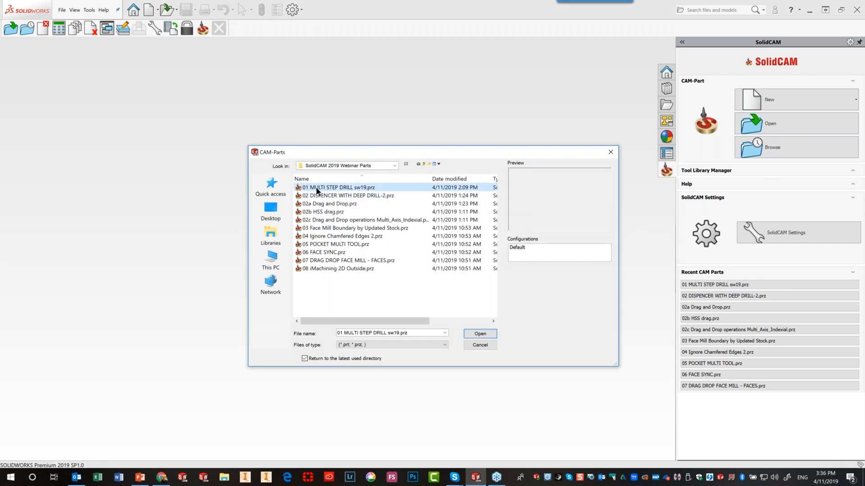
pyautogui.click(478, 334)
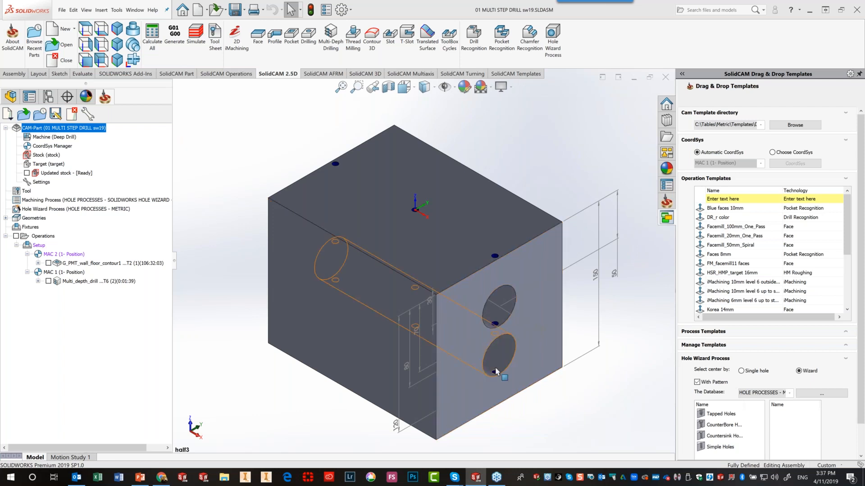
# Step: Switch the model display to the half3 section view
pyautogui.scroll(-2, 496, 372)
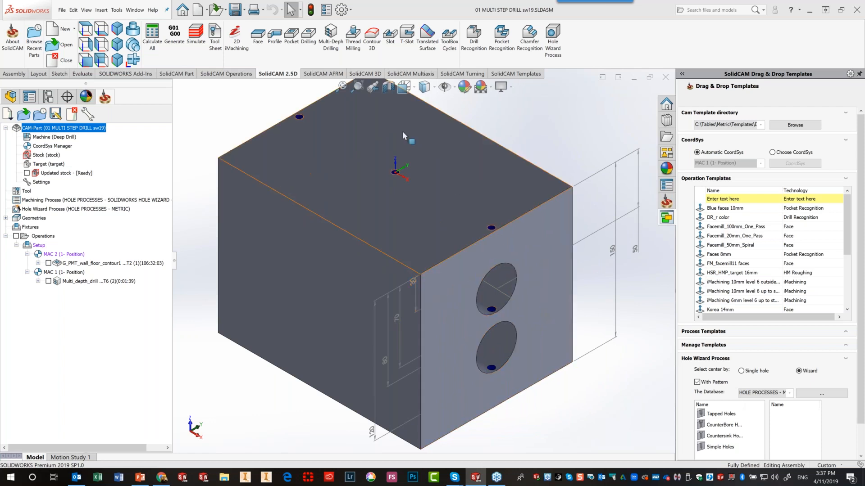
pyautogui.click(412, 88)
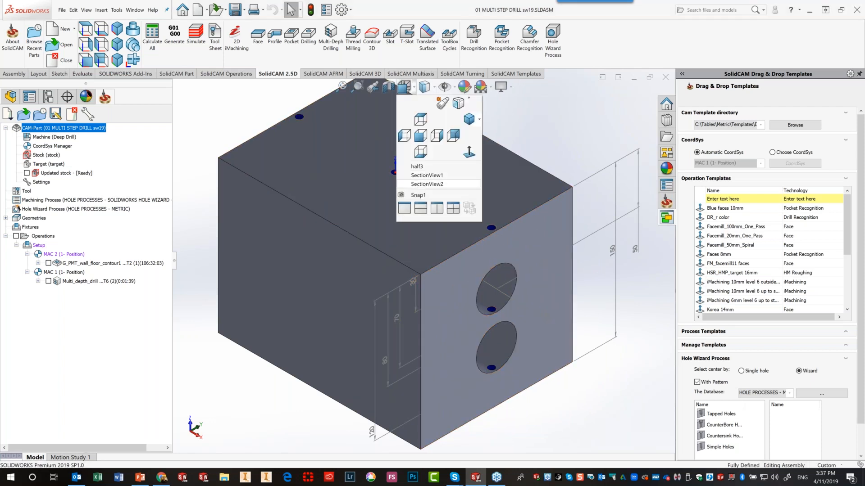
pyautogui.click(417, 166)
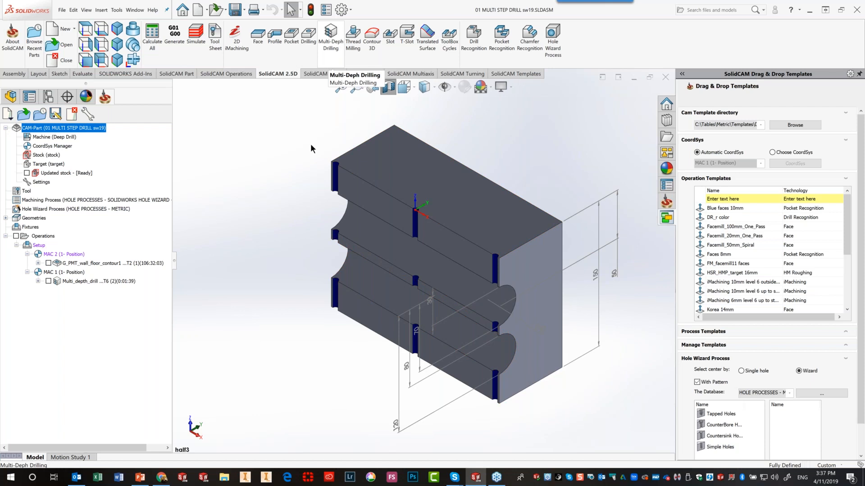
# Step: Open the Multi_depth_drill operation and review its Tool, Levels and Technology pages
pyautogui.click(79, 280)
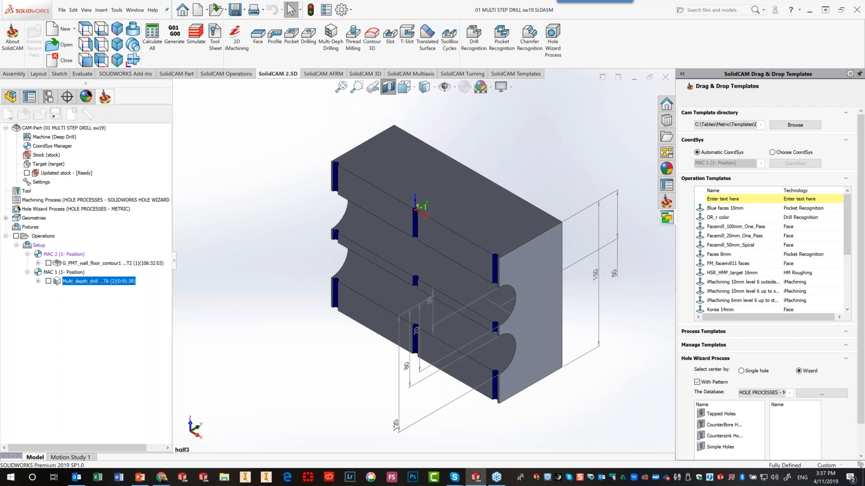
pyautogui.doubleClick(80, 281)
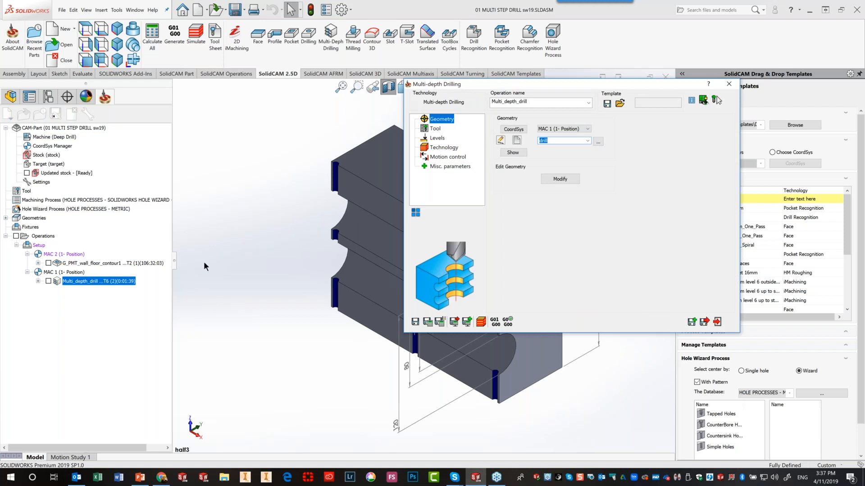
pyautogui.click(435, 129)
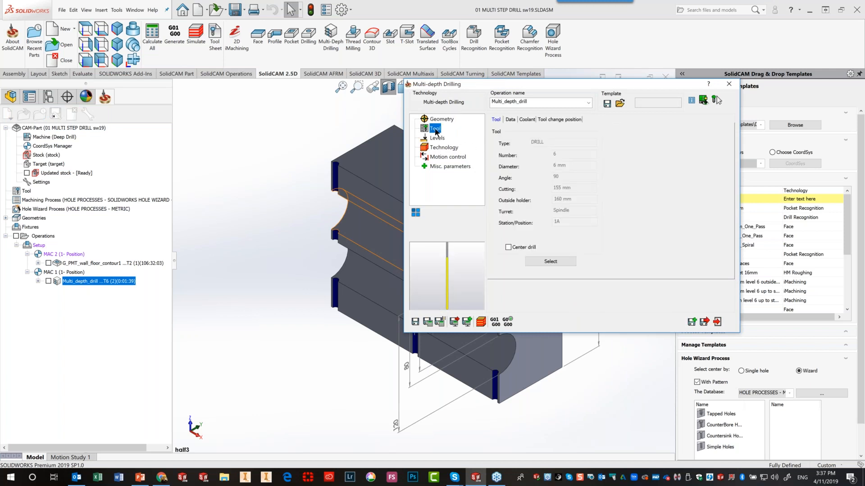
pyautogui.click(443, 140)
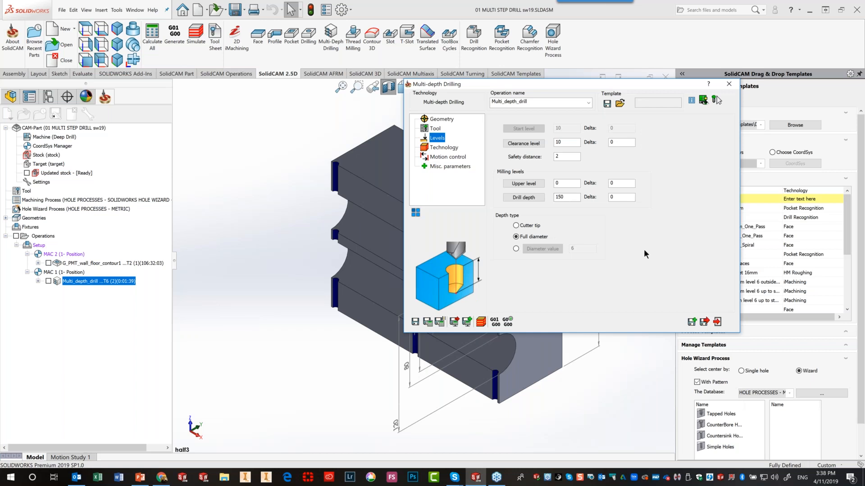
pyautogui.click(436, 148)
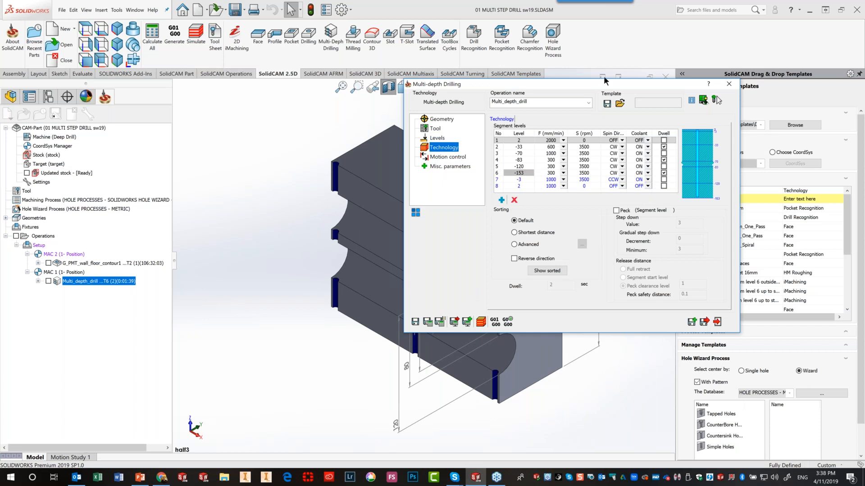
pyautogui.moveTo(606, 84); pyautogui.dragTo(746, 70)
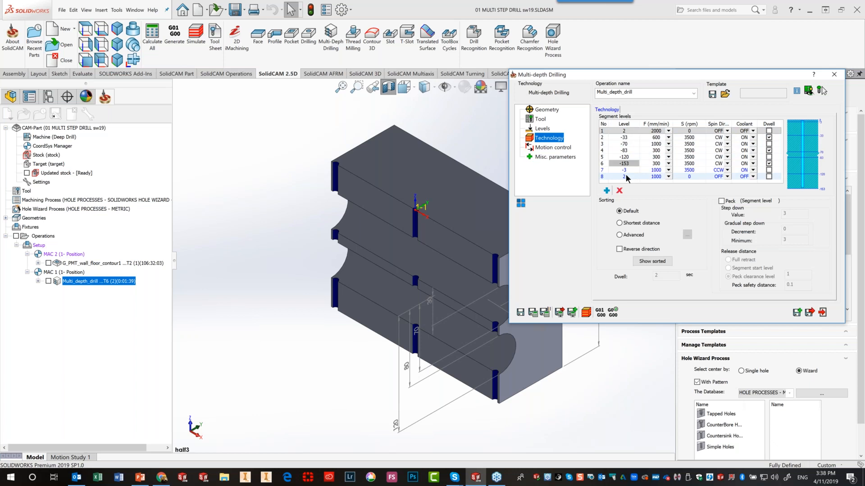
pyautogui.moveTo(681, 76); pyautogui.dragTo(689, 45)
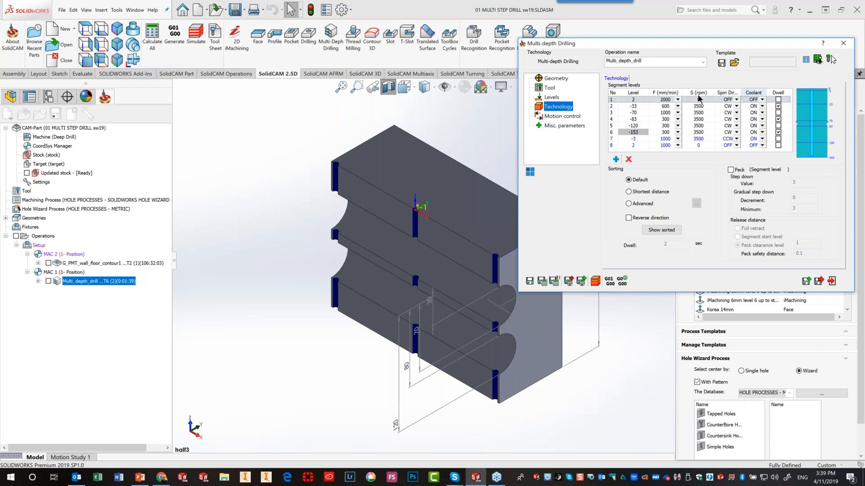
# Step: Examine the peck, spin and dwell settings of each segment level in the technology table
pyautogui.click(623, 104)
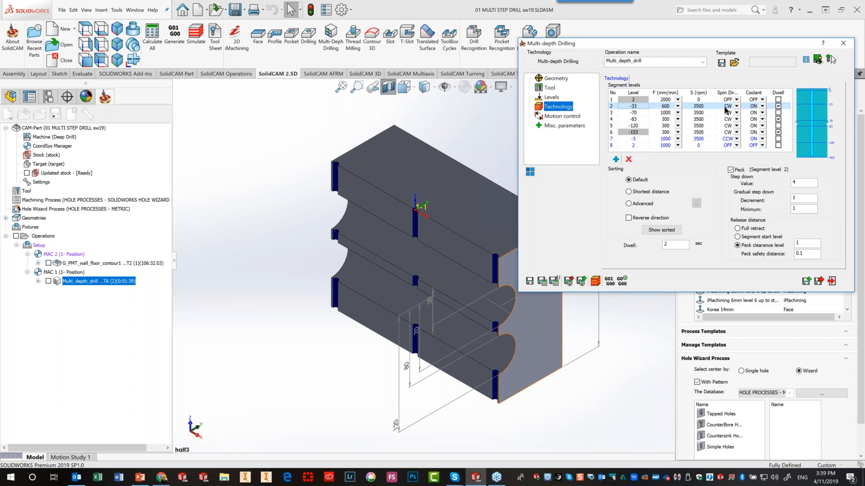
pyautogui.click(738, 107)
pyautogui.click(737, 106)
pyautogui.click(738, 107)
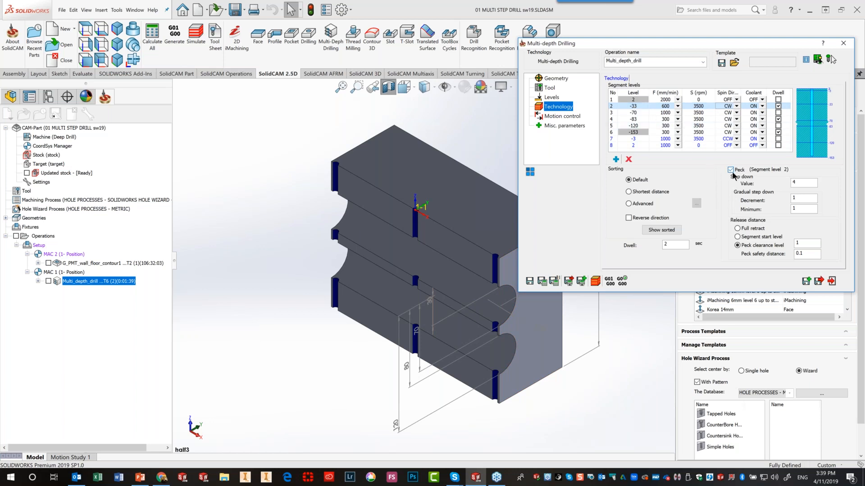
pyautogui.click(806, 181)
pyautogui.click(624, 111)
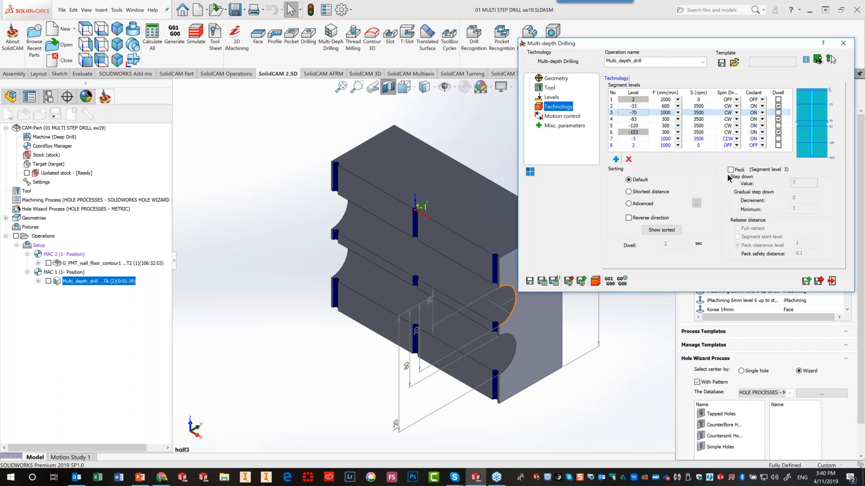
pyautogui.click(620, 118)
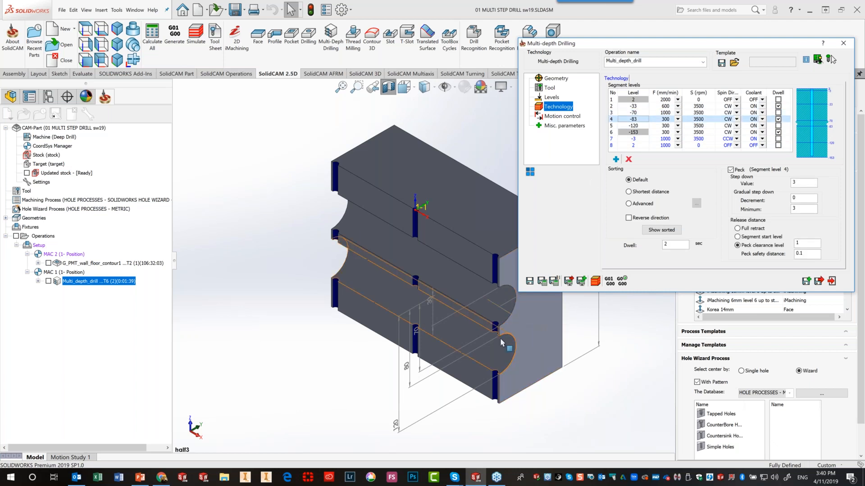
pyautogui.click(643, 125)
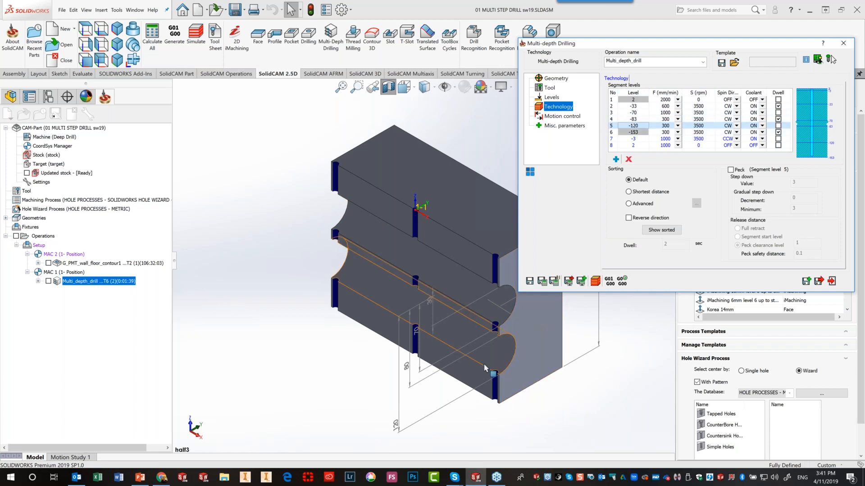
pyautogui.click(622, 132)
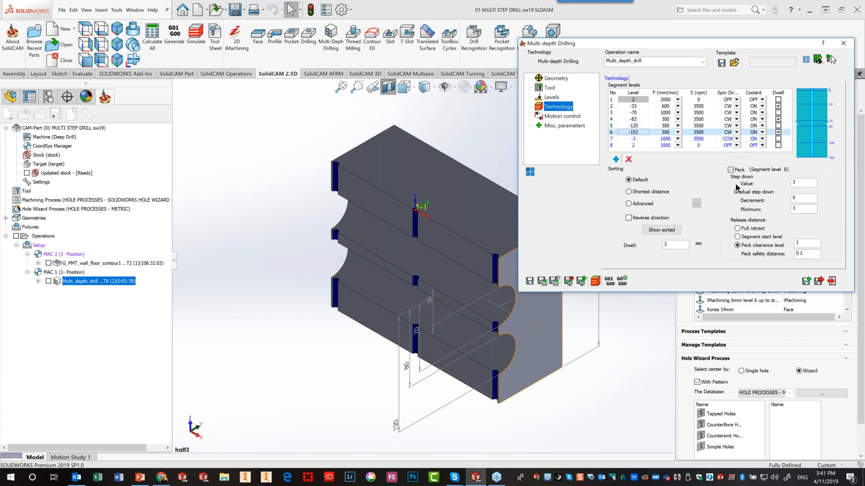
pyautogui.click(626, 140)
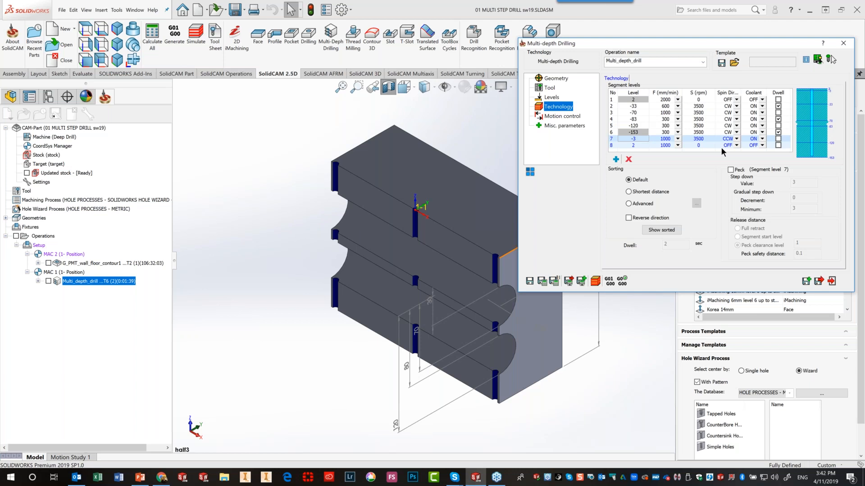
# Step: Launch the Host CAD simulation of the multi-depth drilling operation
pyautogui.click(595, 281)
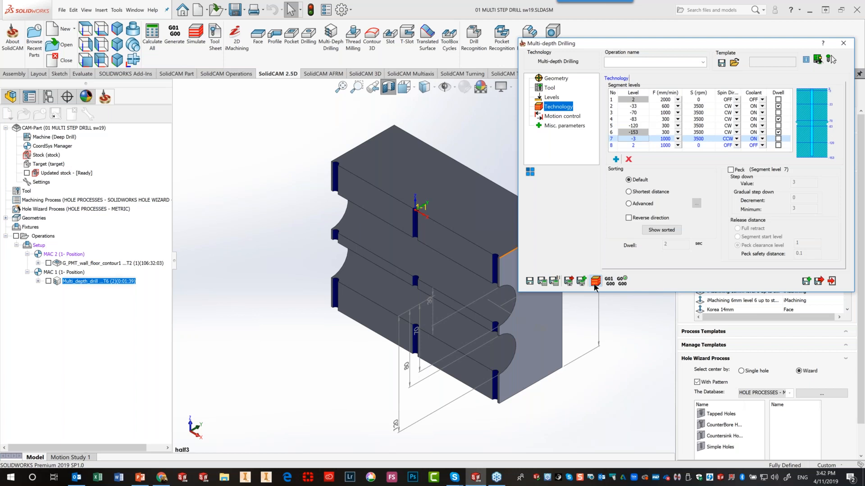
pyautogui.click(72, 223)
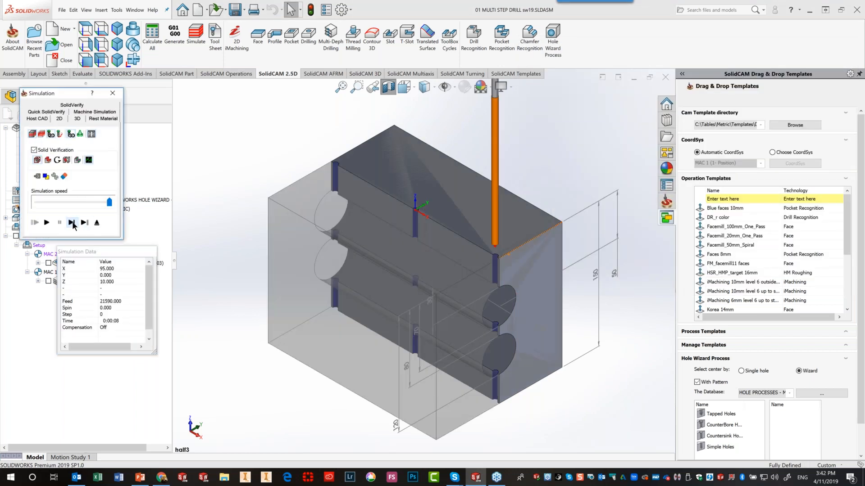
pyautogui.moveTo(107, 249); pyautogui.dragTo(187, 189)
pyautogui.moveTo(204, 159); pyautogui.dragTo(227, 98)
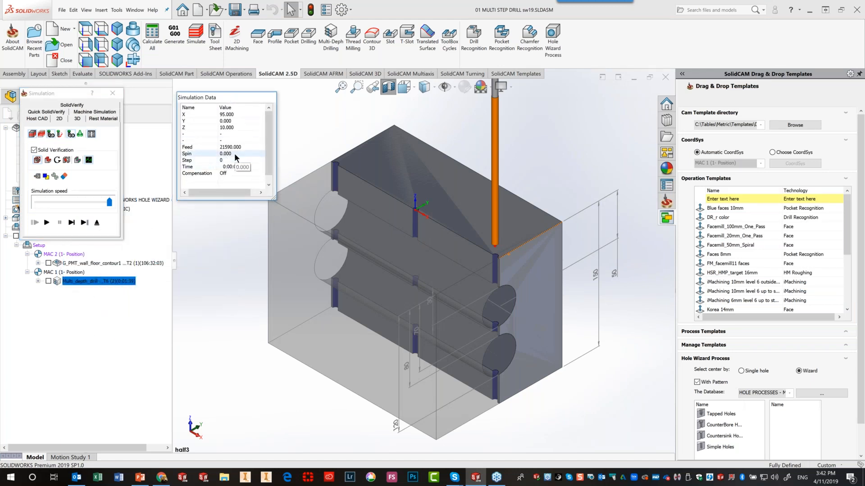
# Step: Step through the drilling toolpath in the simulation, then exit the simulation
pyautogui.click(71, 223)
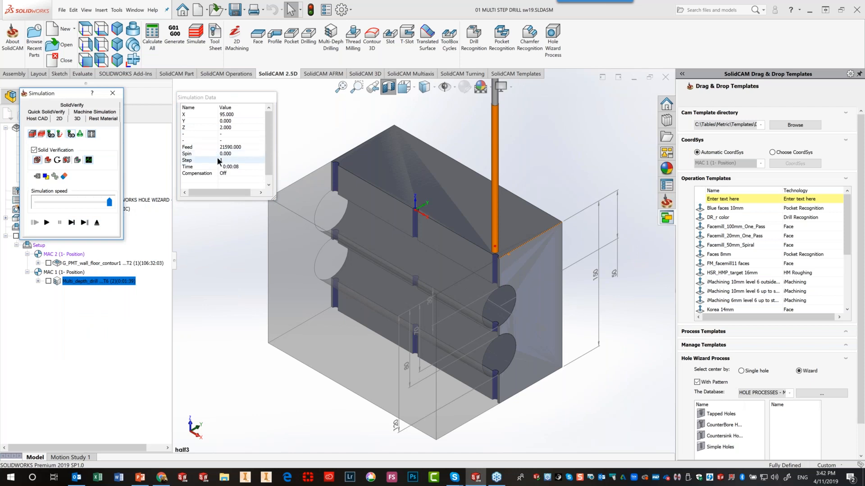
pyautogui.click(72, 223)
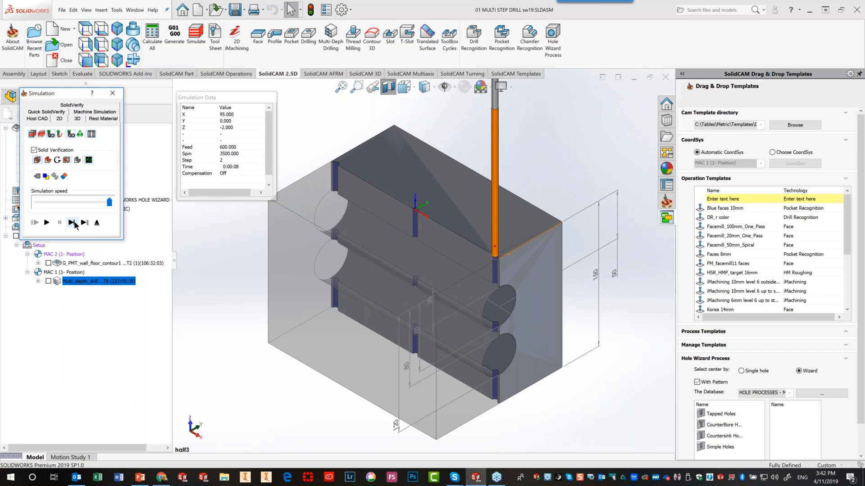
pyautogui.click(75, 223)
pyautogui.click(74, 223)
pyautogui.click(75, 223)
pyautogui.click(75, 224)
pyautogui.click(75, 223)
pyautogui.click(75, 224)
pyautogui.click(75, 224)
pyautogui.click(75, 224)
pyautogui.click(74, 224)
pyautogui.click(75, 224)
pyautogui.click(75, 223)
pyautogui.click(75, 223)
pyautogui.click(75, 223)
pyautogui.click(75, 224)
pyautogui.click(74, 224)
pyautogui.click(72, 226)
pyautogui.click(73, 225)
pyautogui.click(73, 225)
pyautogui.click(73, 225)
pyautogui.click(72, 225)
pyautogui.click(73, 225)
pyautogui.click(73, 226)
pyautogui.click(73, 225)
pyautogui.click(73, 226)
pyautogui.click(72, 225)
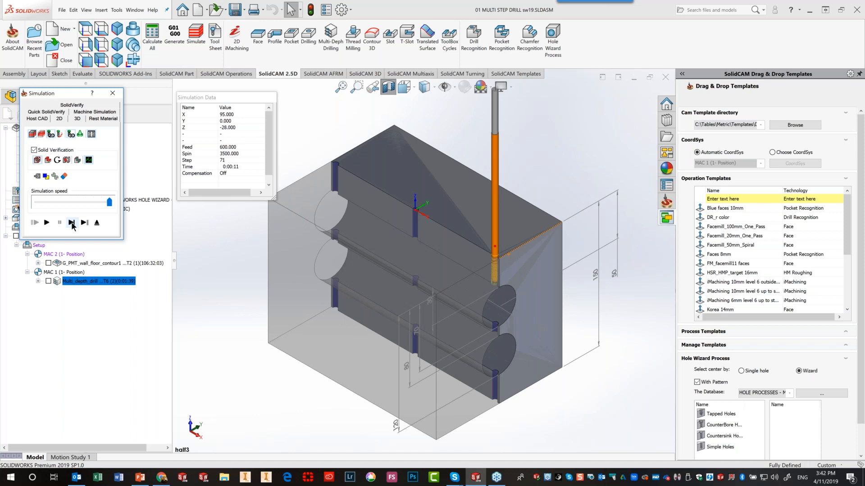
pyautogui.click(72, 225)
pyautogui.click(73, 225)
pyautogui.click(72, 225)
pyautogui.click(72, 226)
pyautogui.click(72, 226)
pyautogui.click(72, 225)
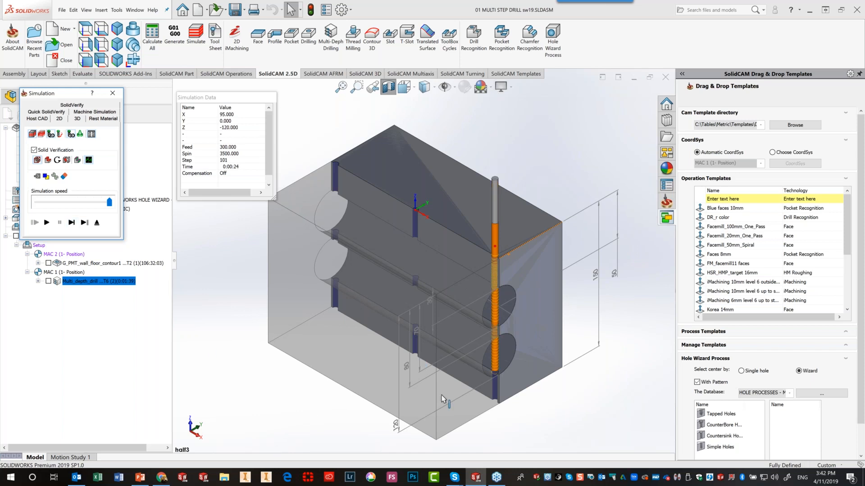
pyautogui.click(71, 222)
pyautogui.click(71, 223)
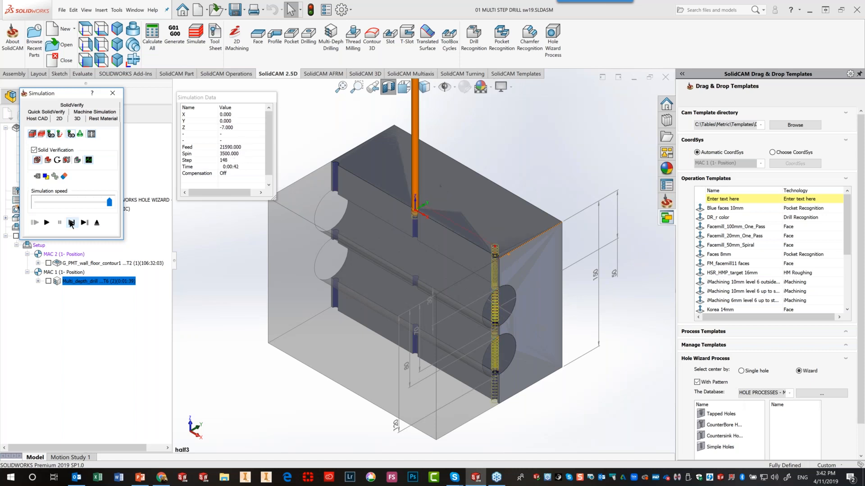
pyautogui.click(71, 224)
pyautogui.click(71, 224)
pyautogui.click(72, 225)
pyautogui.click(71, 225)
pyautogui.click(71, 225)
pyautogui.click(72, 224)
pyautogui.click(71, 224)
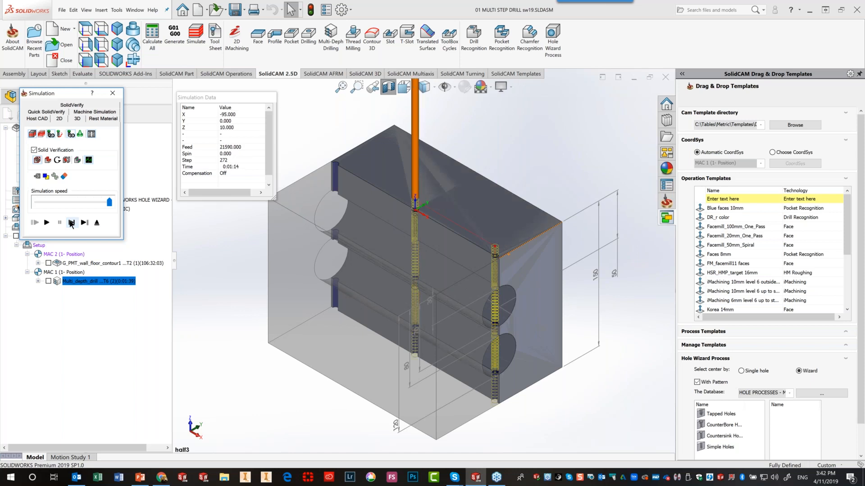
pyautogui.click(95, 224)
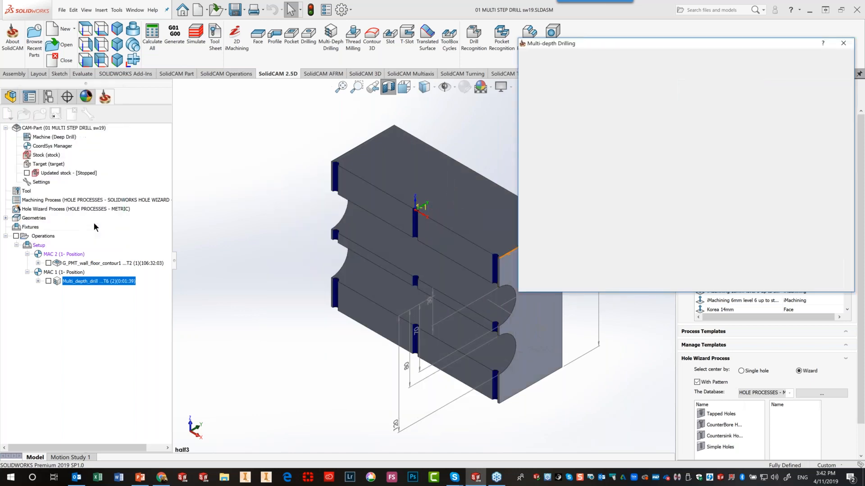
# Step: Close the operation dialog and open the CAM part 02 DISPENCER WITH DEEP DRILL-2.prz
pyautogui.click(838, 45)
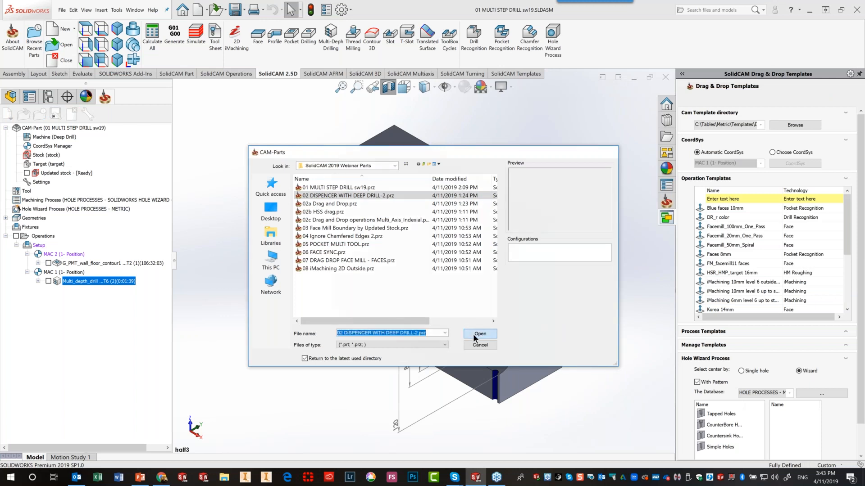
pyautogui.click(473, 333)
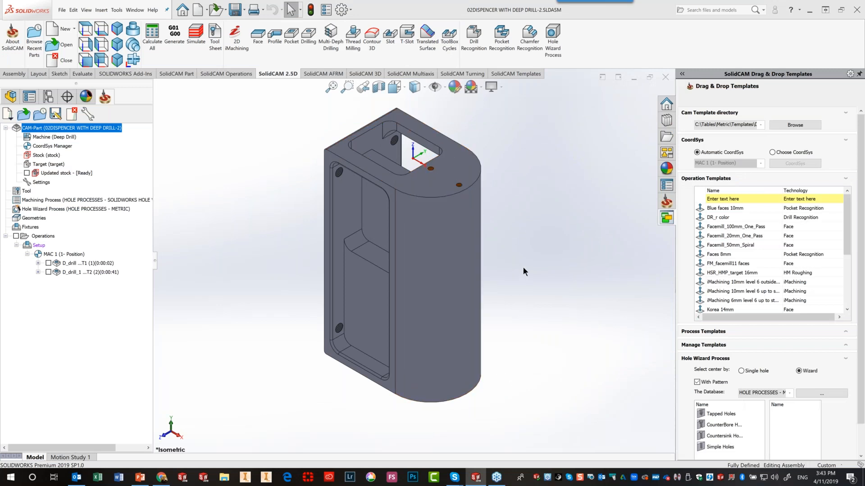
# Step: Display a section view of the part and inspect the deep drilled holes in the cut
pyautogui.click(404, 88)
pyautogui.click(417, 175)
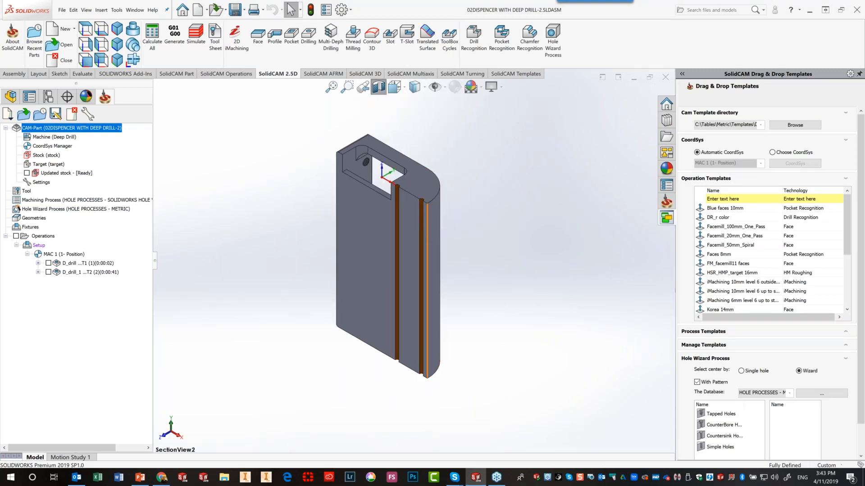
pyautogui.click(427, 218)
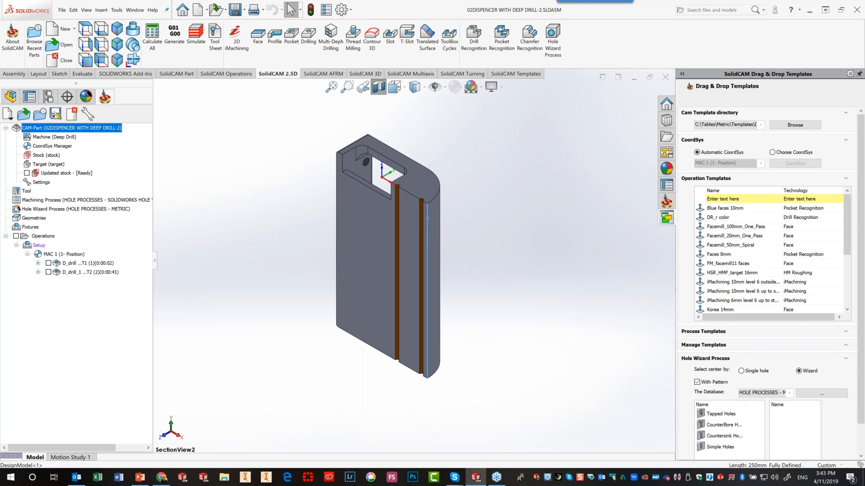
pyautogui.click(490, 212)
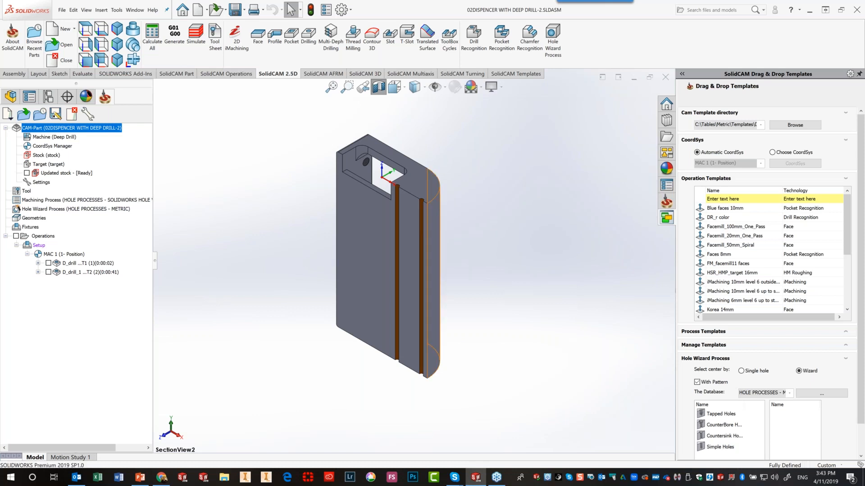
pyautogui.click(421, 199)
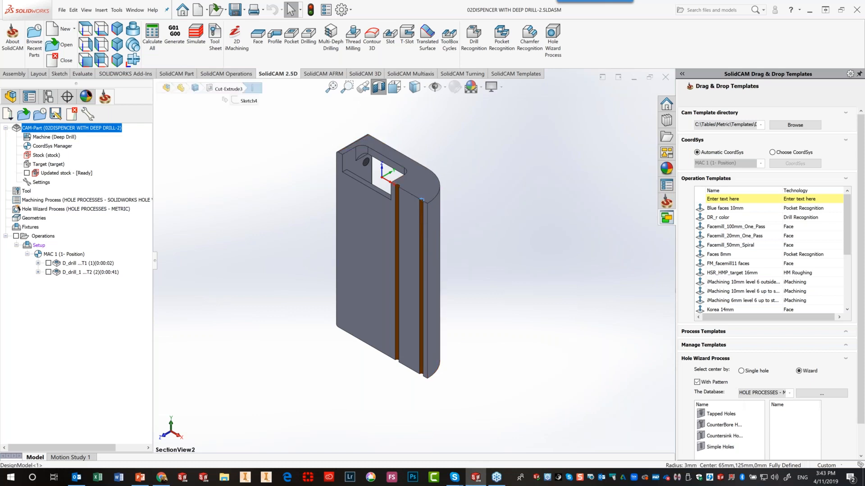
pyautogui.click(497, 248)
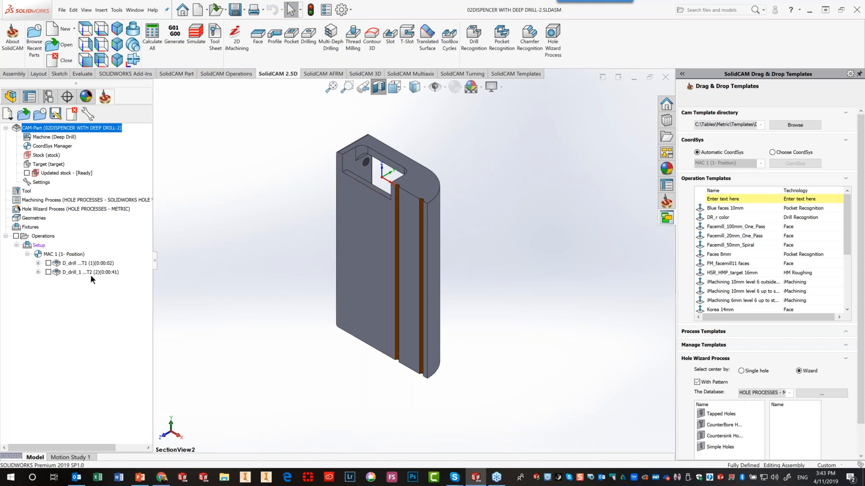
# Step: Start a new Multi-depth Drilling operation after the second drilling operation and select the drill geometry
pyautogui.click(65, 263)
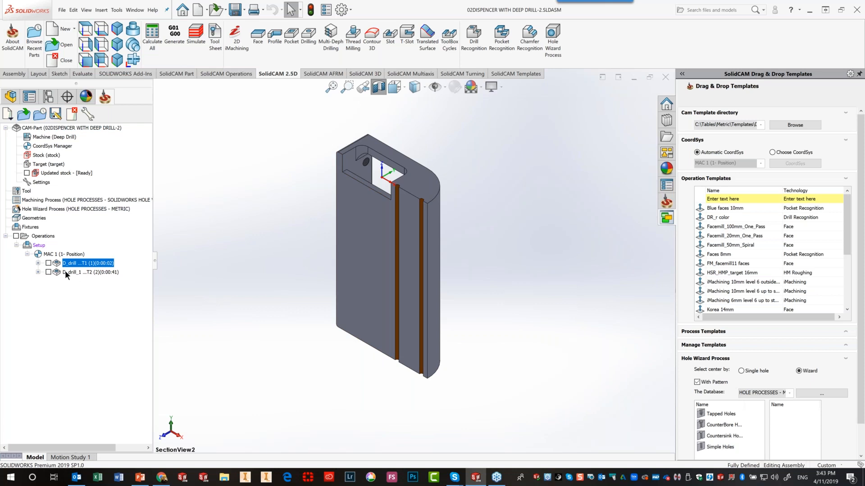
pyautogui.click(68, 272)
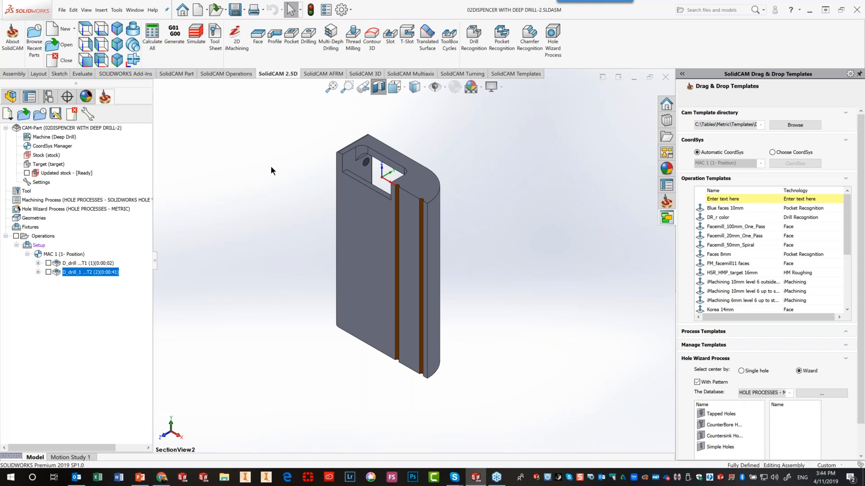
pyautogui.click(336, 39)
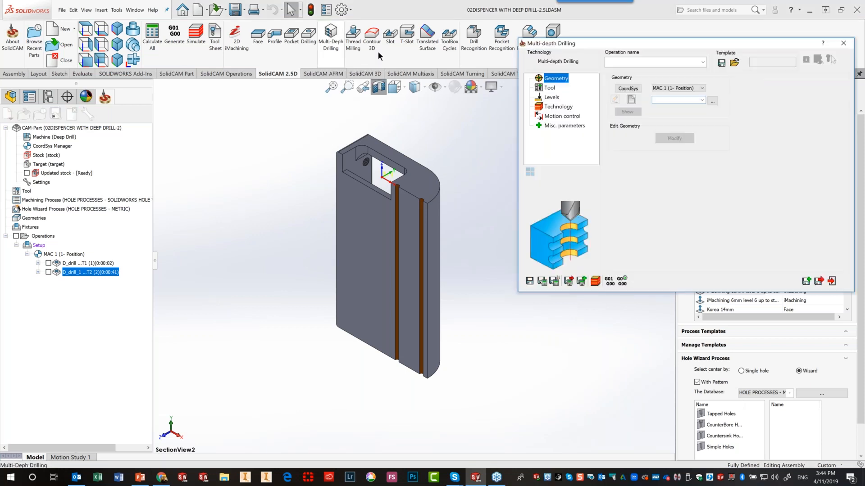
pyautogui.click(702, 99)
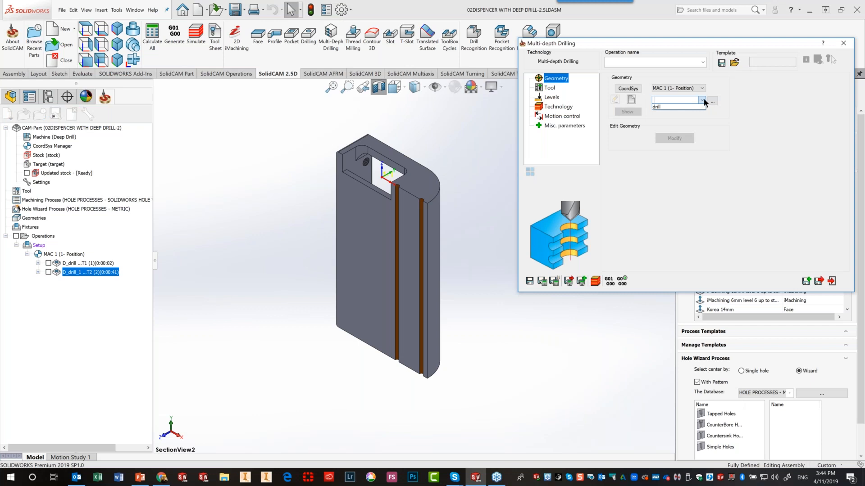
pyautogui.click(677, 108)
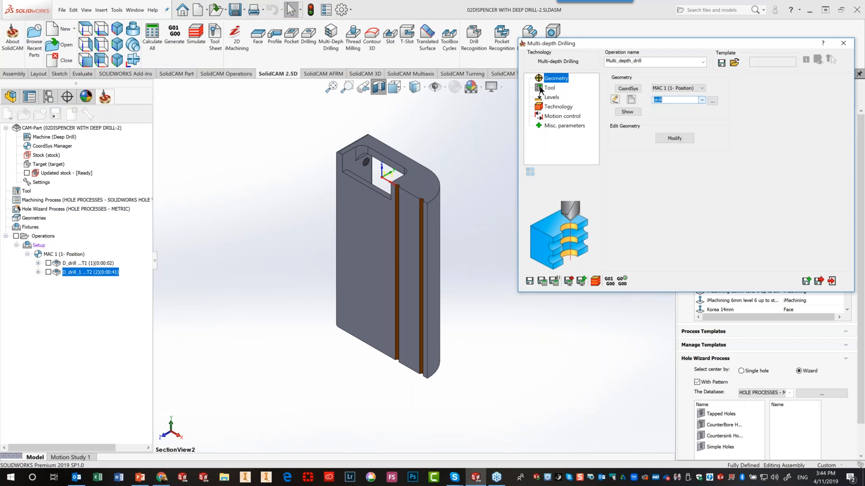
# Step: Select tool 3, the 6 mm DRILL, for the operation
pyautogui.click(549, 88)
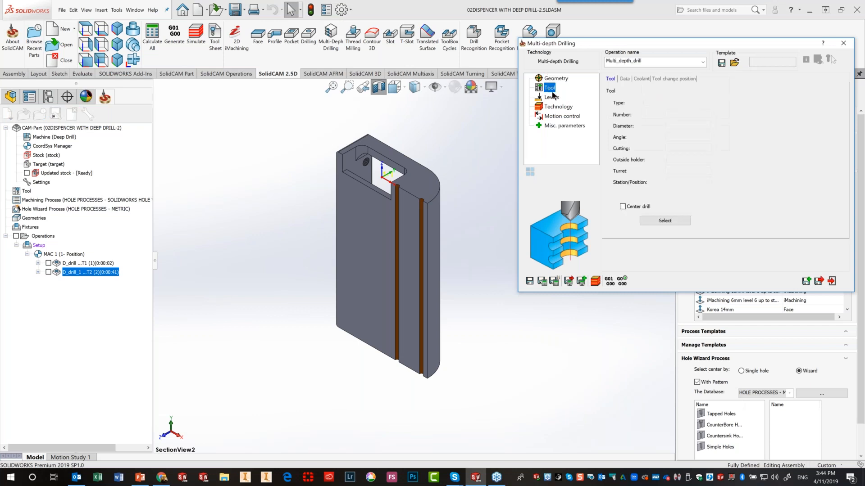
pyautogui.click(662, 219)
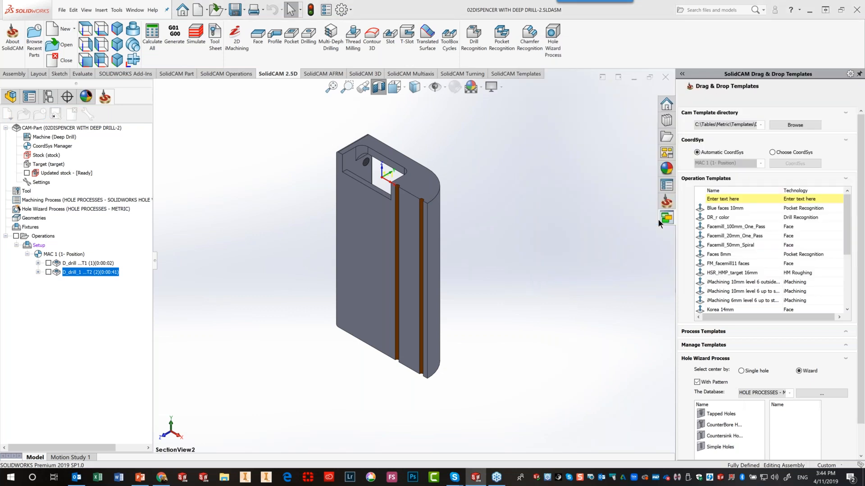
pyautogui.click(145, 152)
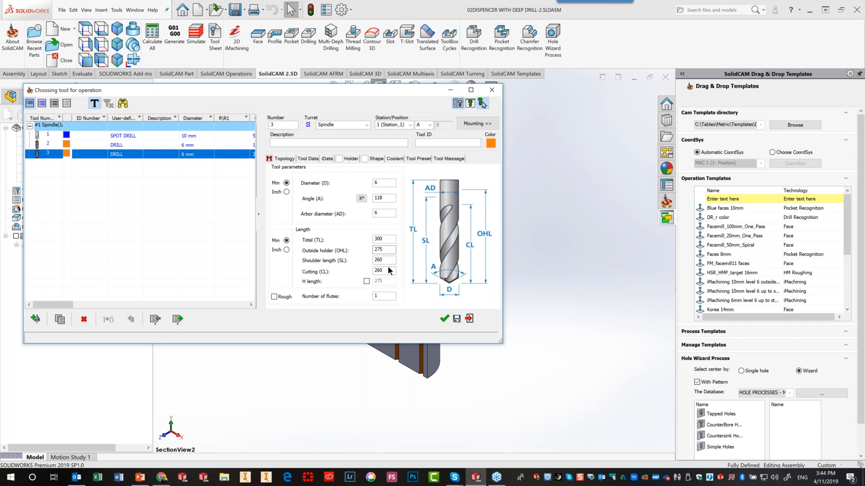
pyautogui.click(444, 319)
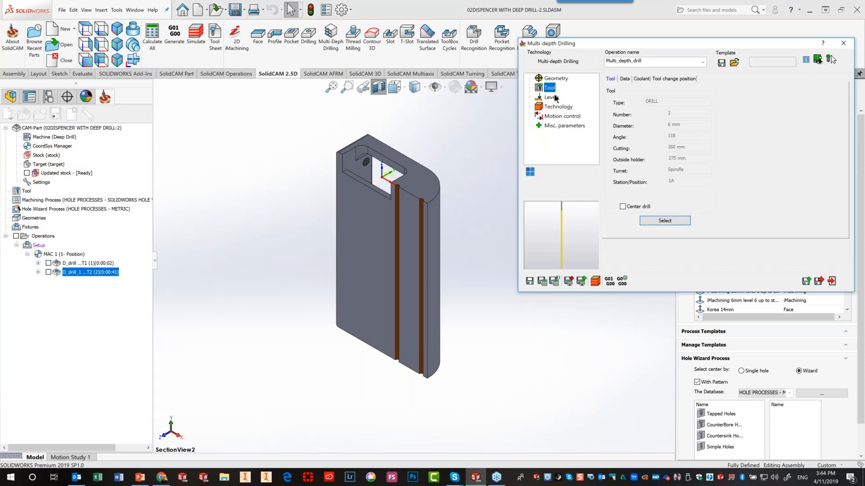
# Step: Review the operation's levels, then open the technology table of segment levels
pyautogui.click(553, 97)
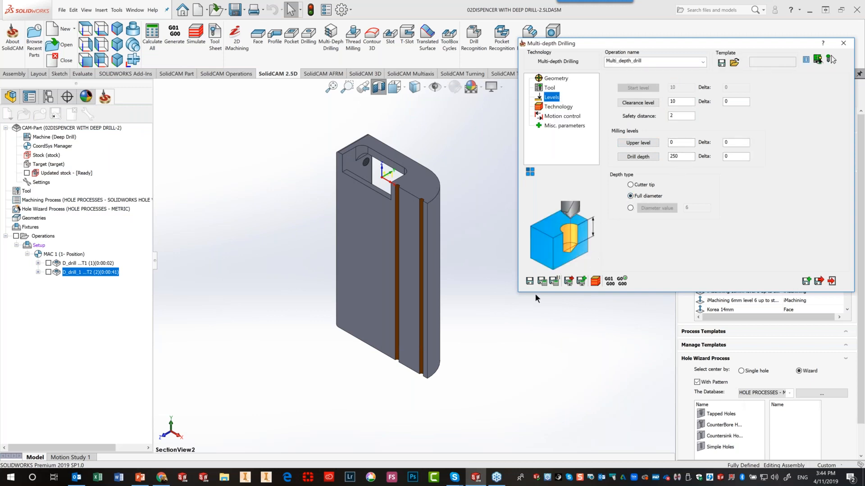
pyautogui.click(731, 157)
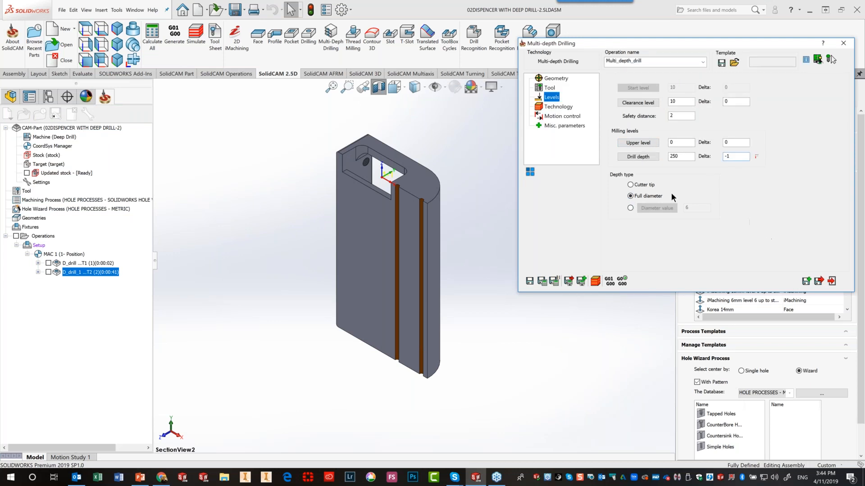
pyautogui.click(556, 110)
pyautogui.moveTo(621, 42); pyautogui.dragTo(352, 41)
pyautogui.click(355, 99)
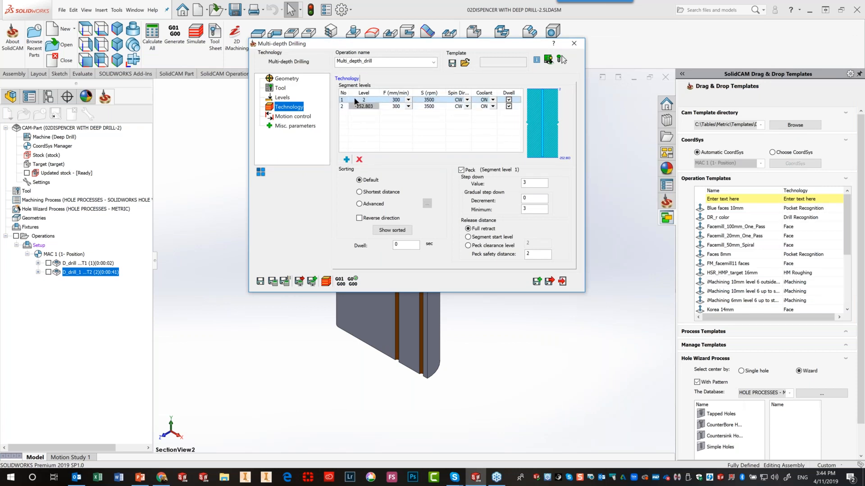
pyautogui.click(358, 107)
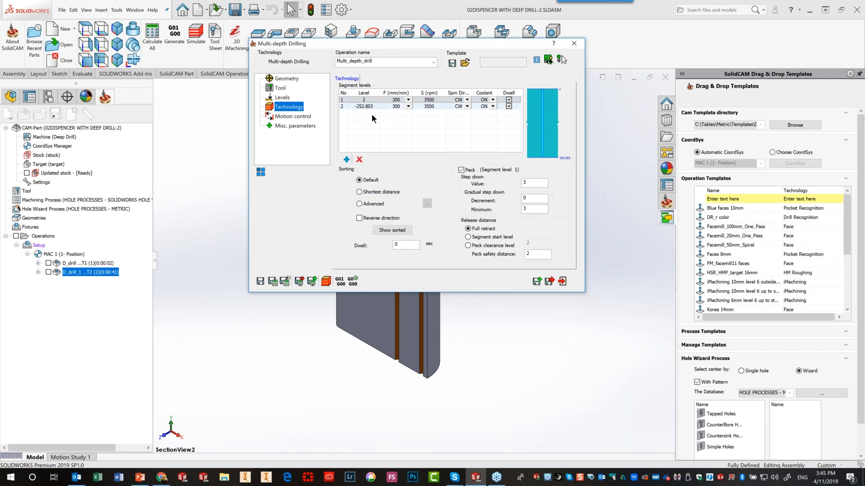
pyautogui.click(358, 100)
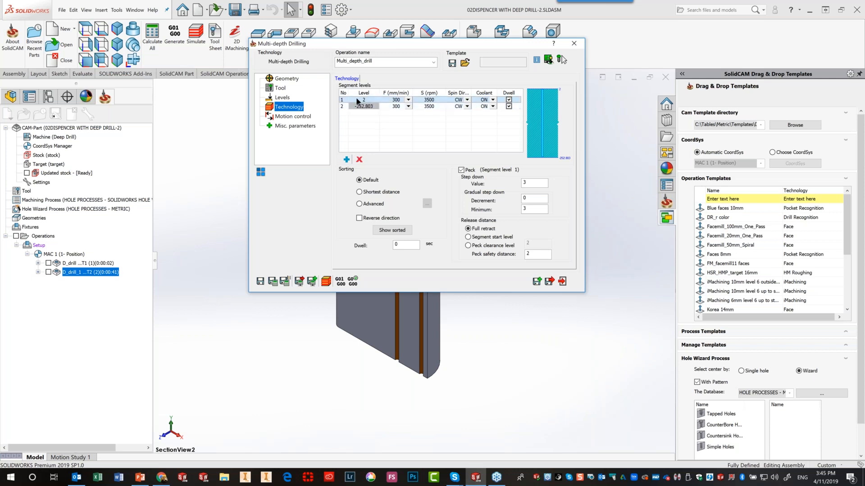
# Step: Set segment level 1 to Rapid feed, spin direction OFF, coolant OFF and no dwell
pyautogui.click(401, 100)
pyautogui.click(408, 100)
pyautogui.click(468, 101)
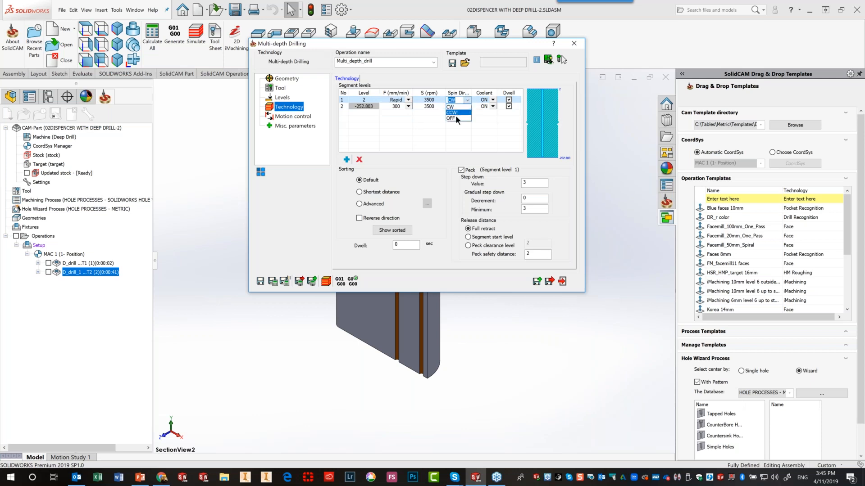
pyautogui.click(457, 118)
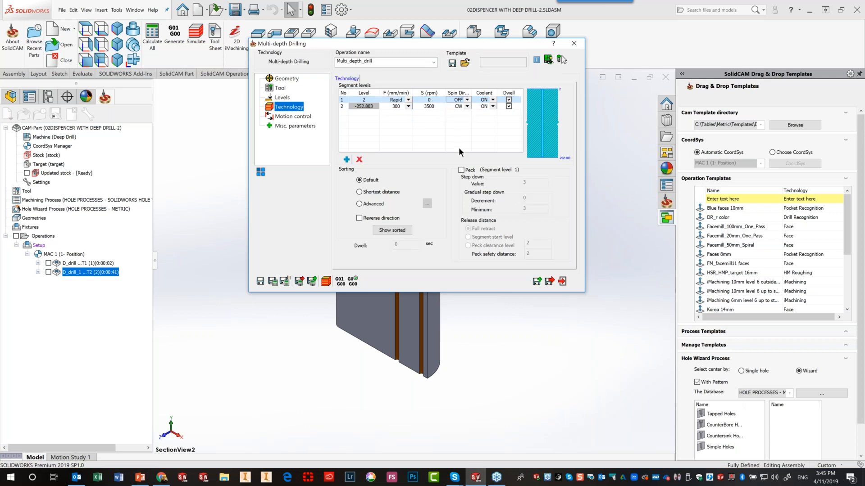
pyautogui.click(509, 100)
pyautogui.click(493, 100)
pyautogui.click(486, 108)
# Step: Add a new segment level and set its level to -5
pyautogui.rightClick(355, 101)
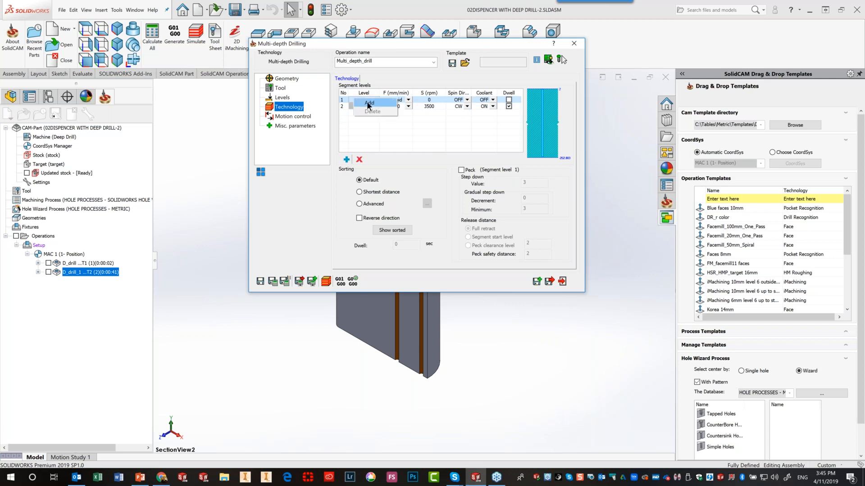
pyautogui.click(368, 103)
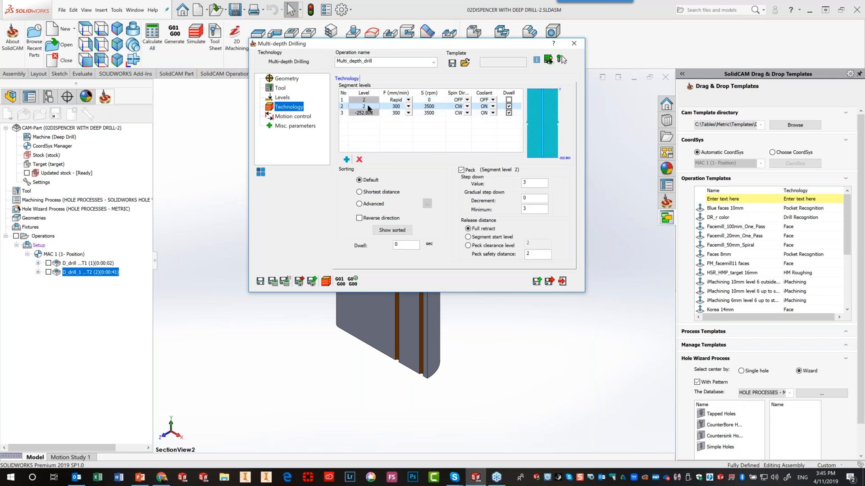
pyautogui.click(368, 107)
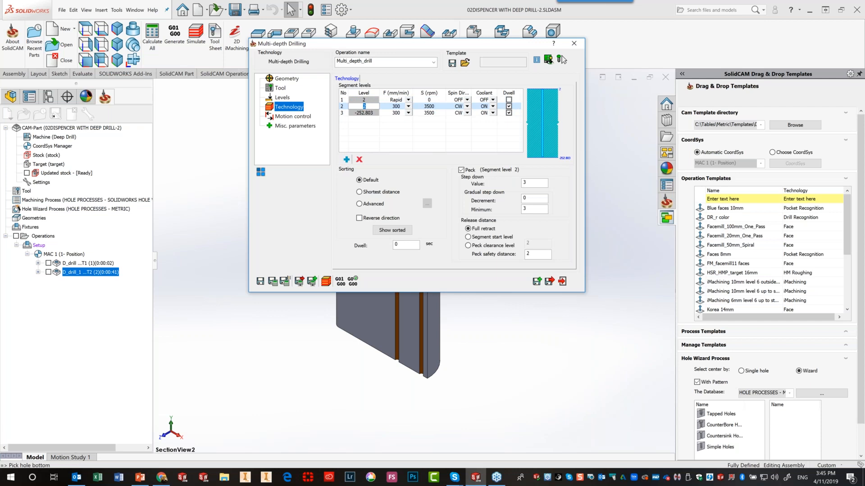
pyautogui.write('-5')
# Step: Set segment level 2 to spin direction OFF, coolant OFF and no dwell
pyautogui.click(467, 107)
pyautogui.click(458, 125)
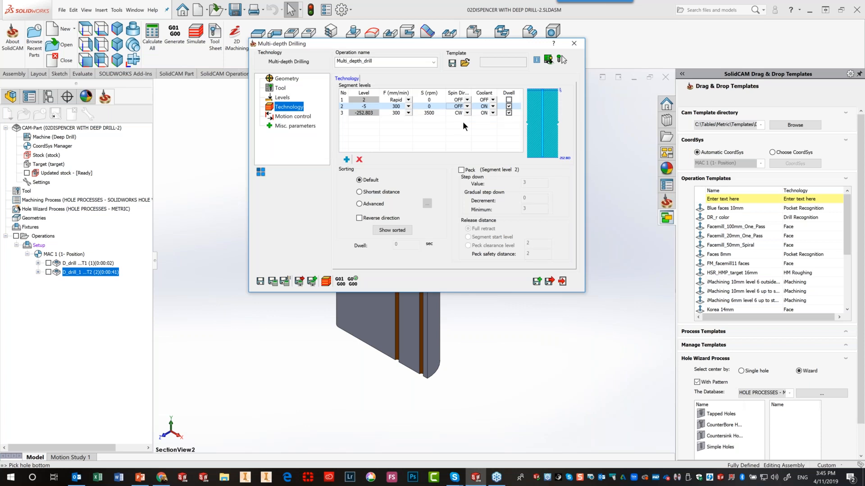
pyautogui.click(488, 107)
pyautogui.click(492, 107)
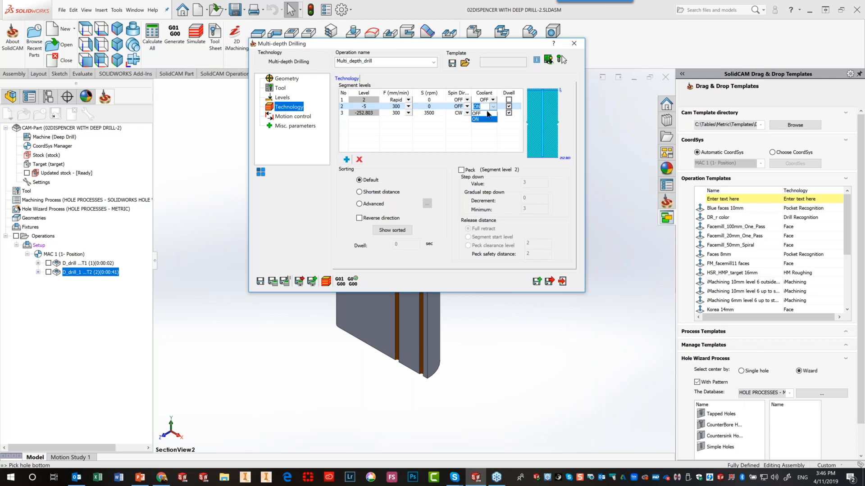
pyautogui.click(485, 110)
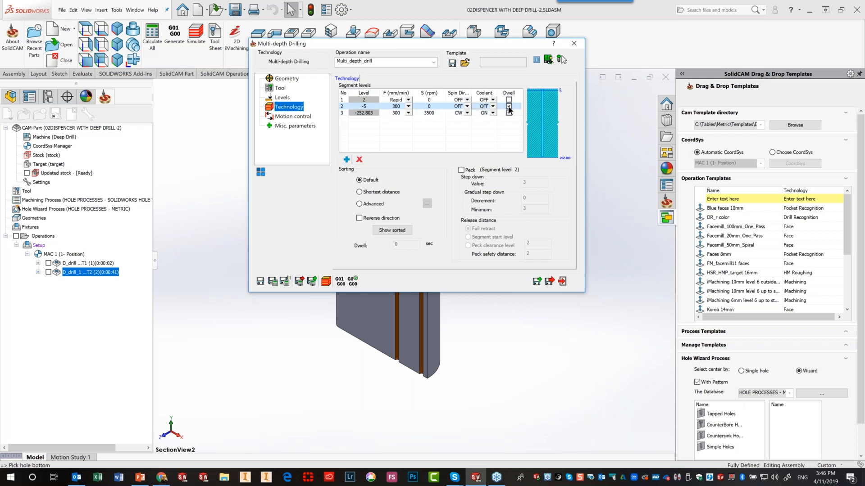
pyautogui.click(509, 113)
pyautogui.click(461, 170)
pyautogui.click(359, 112)
pyautogui.click(364, 106)
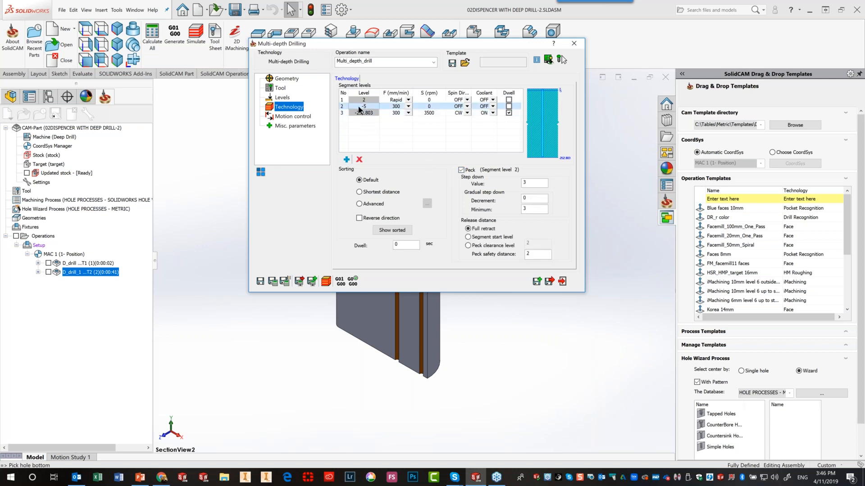
pyautogui.click(461, 170)
# Step: Enable peck for segment level 3 with step down 6, decrement 0.5, minimum 1, peck clearance level release and 0.1 safety distance
pyautogui.click(355, 112)
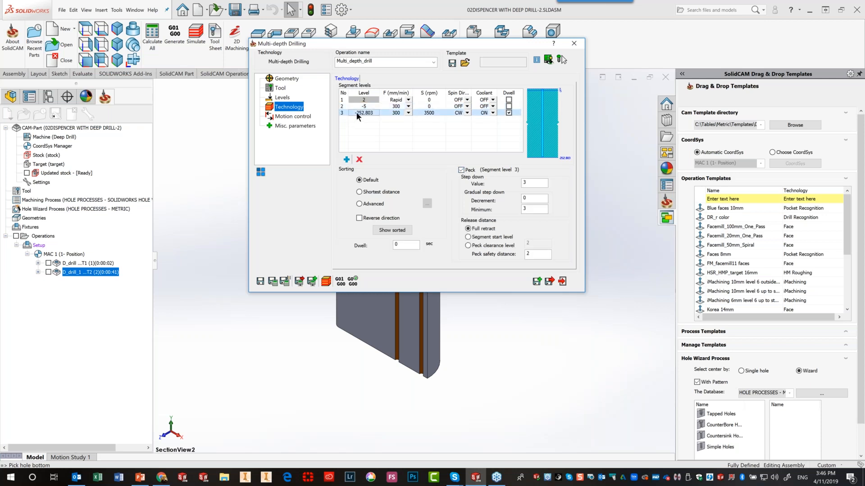
pyautogui.click(460, 170)
pyautogui.click(460, 170)
pyautogui.moveTo(534, 182); pyautogui.dragTo(480, 180)
pyautogui.write('6')
pyautogui.write('.')
pyautogui.write('5')
pyautogui.press('Tab')
pyautogui.write('1')
pyautogui.click(469, 246)
pyautogui.press('Tab')
pyautogui.write('.10')
# Step: Add another segment level at -5
pyautogui.click(346, 160)
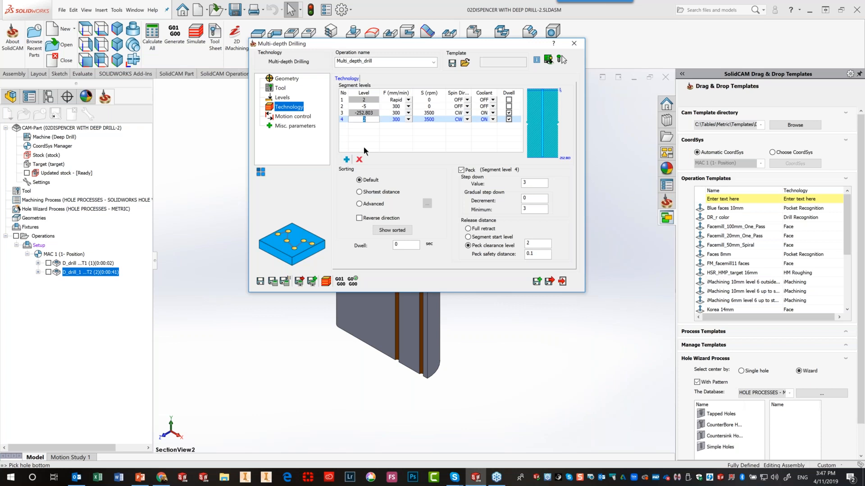
pyautogui.write('-5')
pyautogui.click(379, 129)
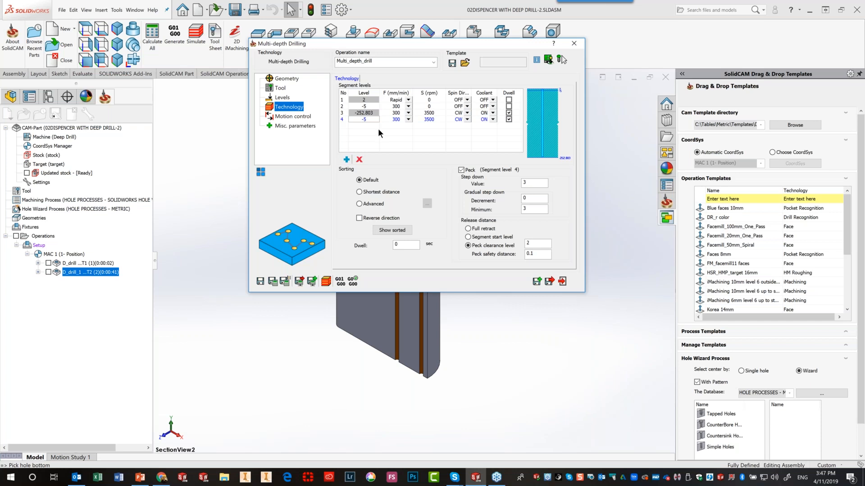
# Step: Insert a new segment level after level 2 and set its level to -100
pyautogui.click(368, 102)
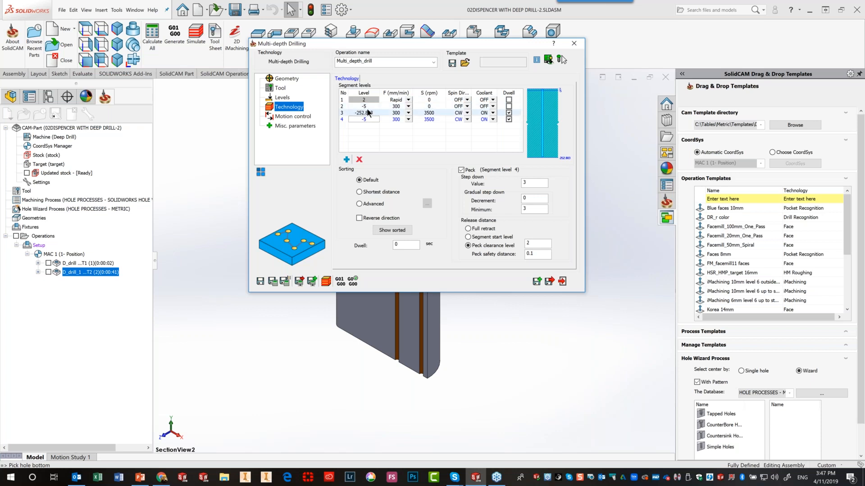
pyautogui.click(367, 112)
pyautogui.click(368, 107)
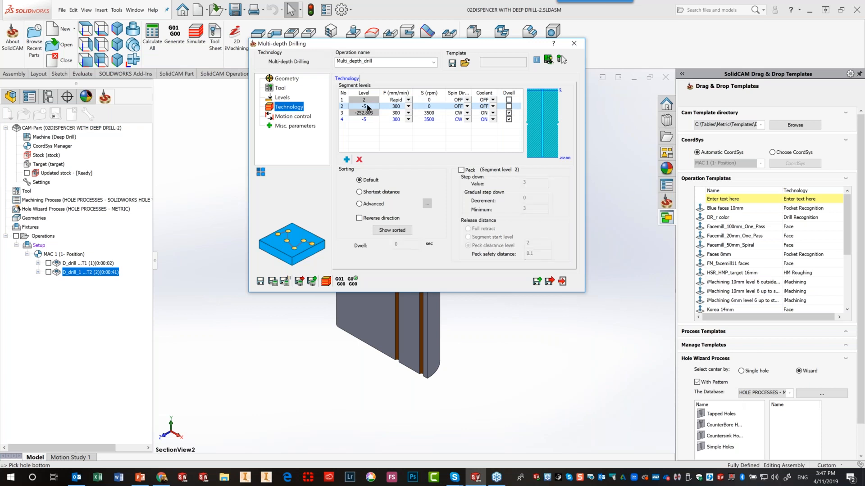
pyautogui.click(346, 160)
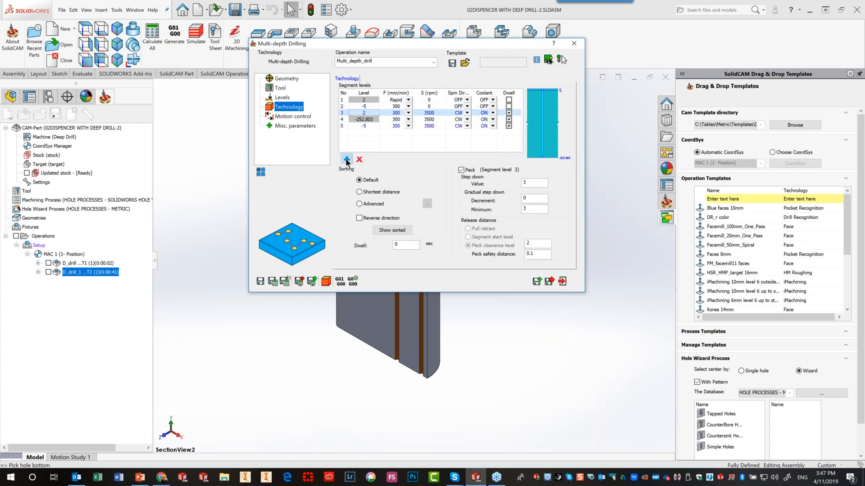
pyautogui.click(371, 114)
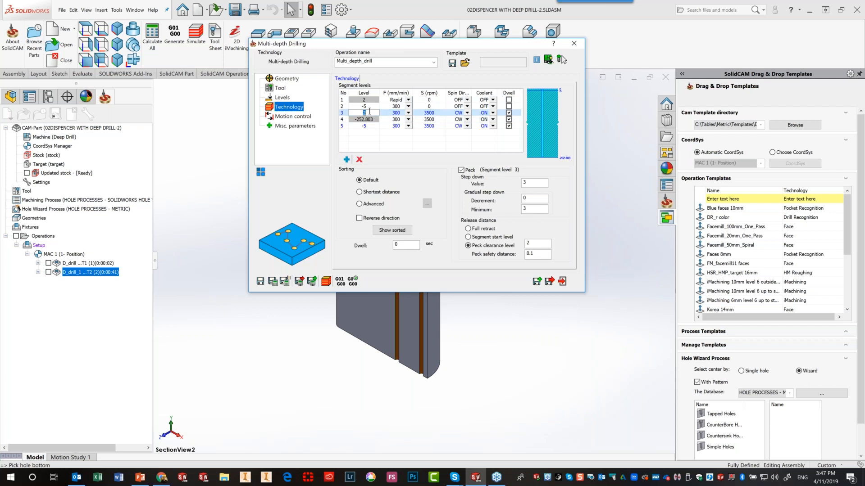
pyautogui.write('-100')
# Step: Set segment level 3's feed to 1000 and its spin direction to CCW
pyautogui.click(399, 113)
pyautogui.click(399, 114)
pyautogui.write('1000')
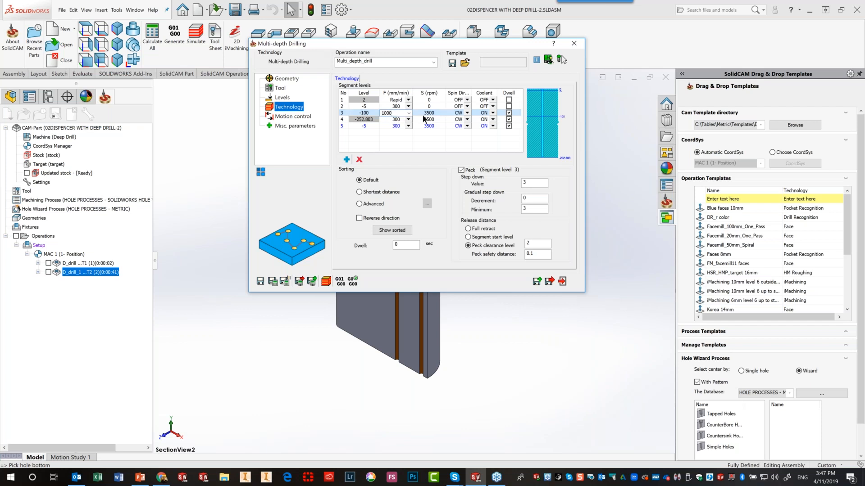
pyautogui.click(466, 113)
pyautogui.click(467, 113)
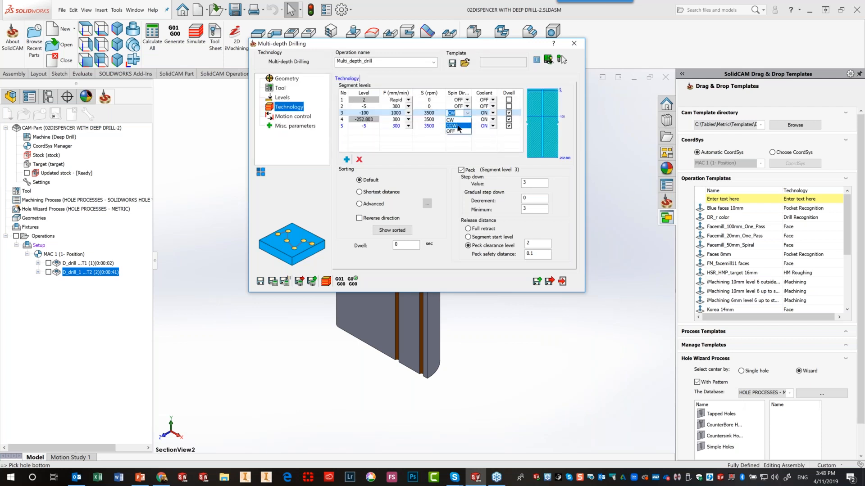
pyautogui.click(458, 125)
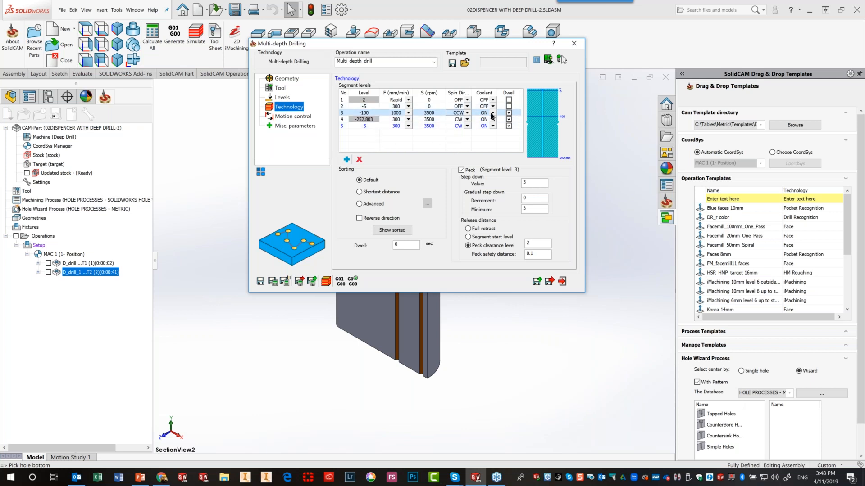
# Step: Turn off dwell and peck for segment level 3
pyautogui.click(508, 114)
pyautogui.click(460, 170)
pyautogui.click(461, 170)
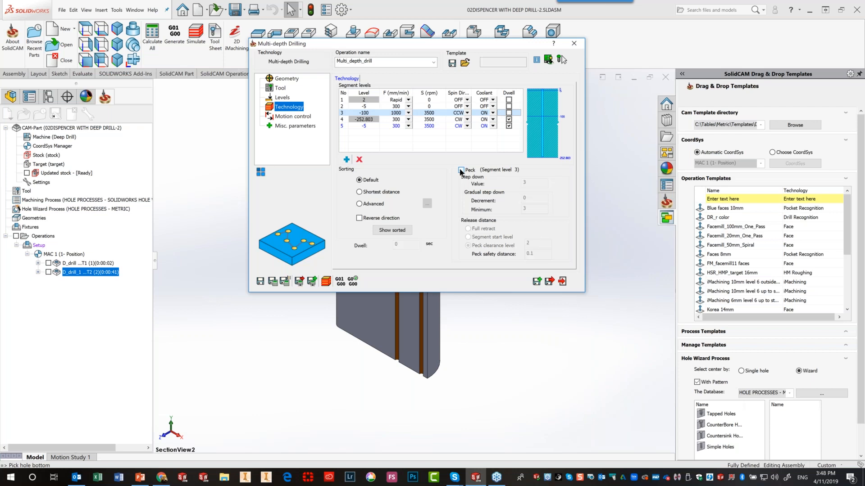
# Step: Add a sixth segment level after level 5 and set its spin direction and coolant to OFF
pyautogui.click(357, 125)
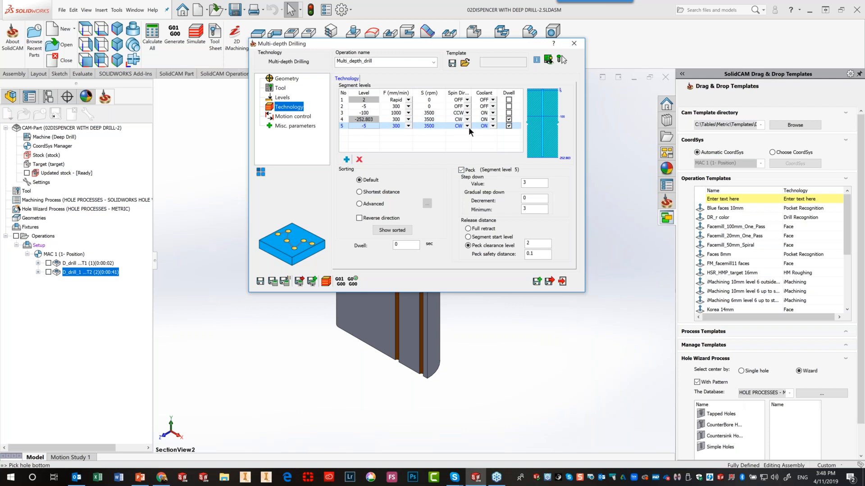
pyautogui.click(346, 160)
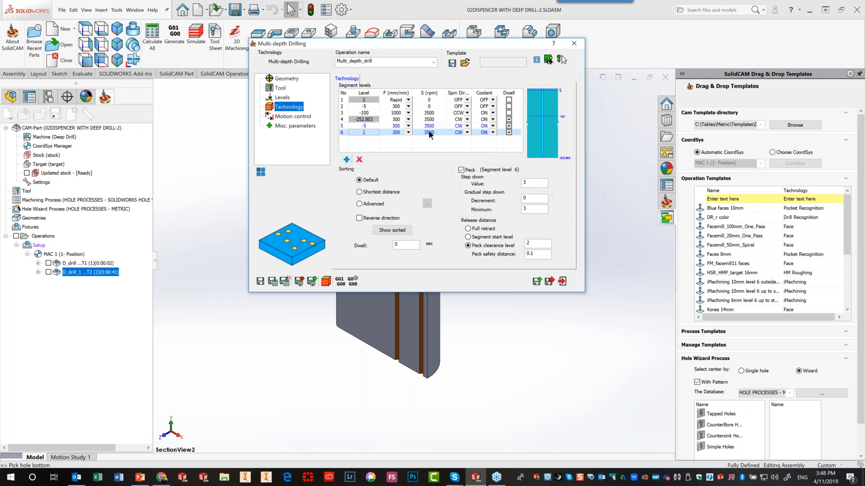
pyautogui.click(466, 130)
pyautogui.click(467, 132)
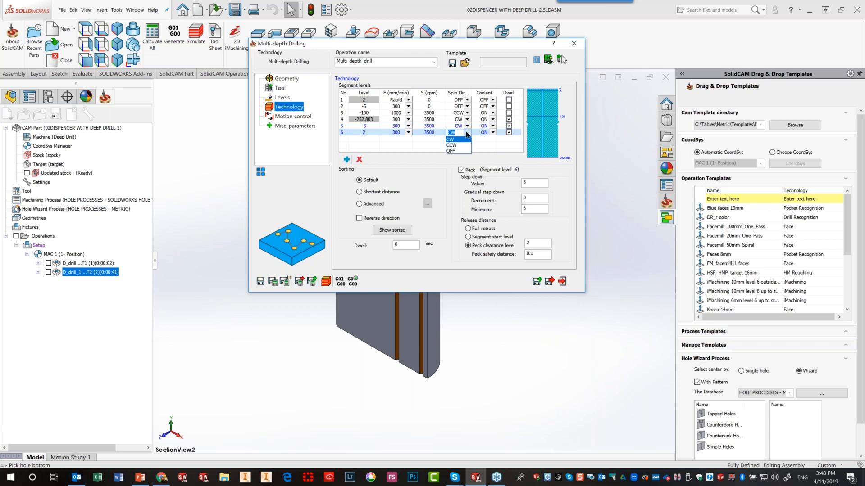
pyautogui.click(450, 151)
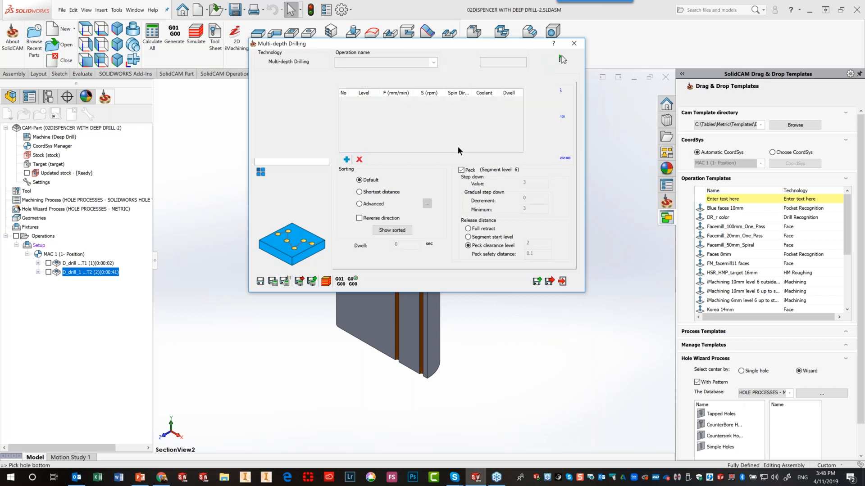
pyautogui.click(492, 132)
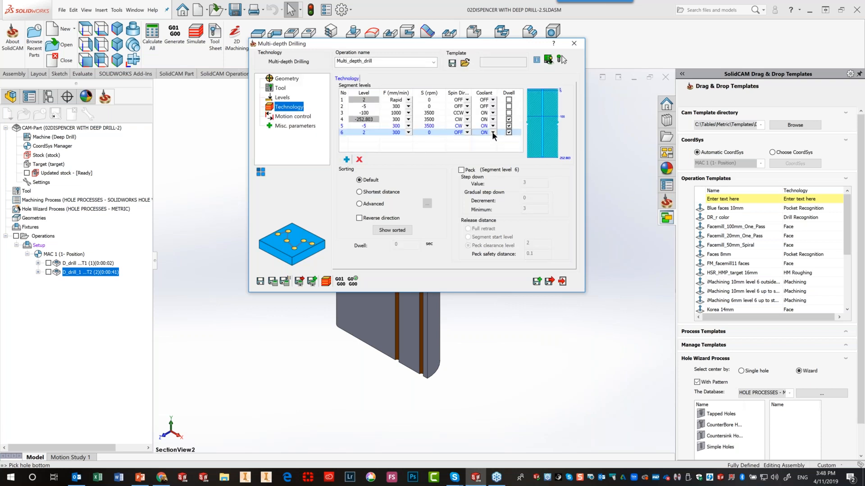
pyautogui.click(493, 132)
pyautogui.click(485, 139)
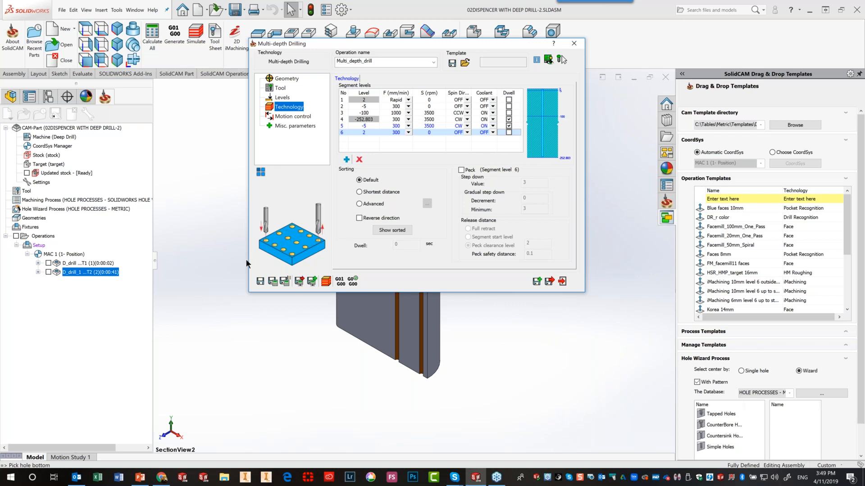
# Step: Save and calculate the multi-depth drilling operation and launch its simulation
pyautogui.click(273, 283)
pyautogui.click(328, 285)
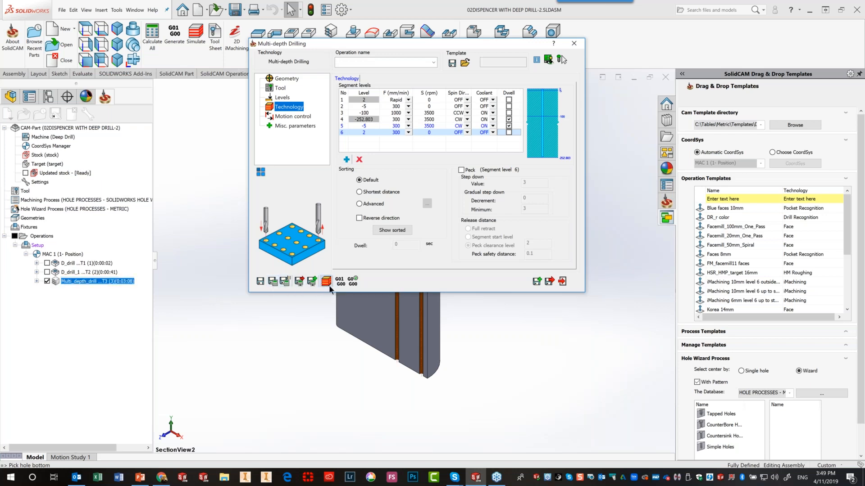
# Step: Step through the simulated multi-depth drilling toolpath move by move
pyautogui.click(71, 223)
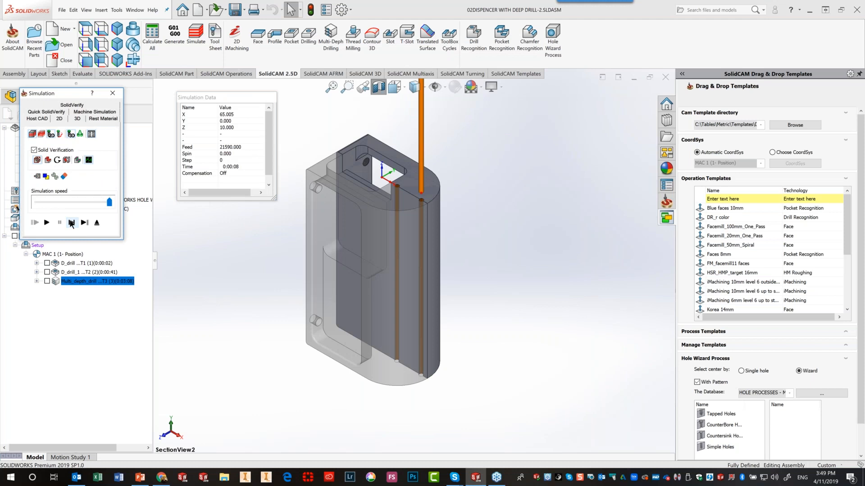
pyautogui.click(71, 223)
pyautogui.click(71, 223)
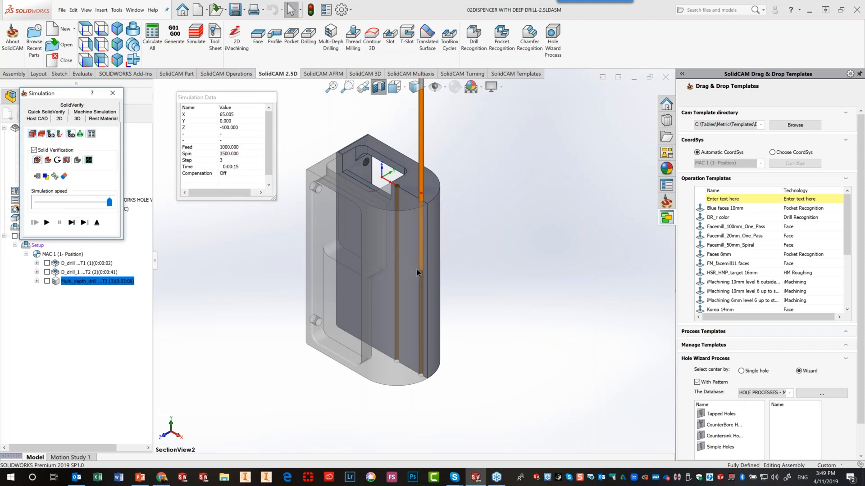
pyautogui.click(71, 223)
pyautogui.click(71, 223)
pyautogui.click(71, 223)
pyautogui.click(72, 223)
pyautogui.click(72, 223)
pyautogui.click(71, 223)
pyautogui.click(72, 223)
pyautogui.click(71, 223)
pyautogui.click(72, 224)
pyautogui.click(71, 223)
pyautogui.click(72, 224)
pyautogui.click(72, 224)
pyautogui.click(72, 224)
pyautogui.click(71, 223)
pyautogui.click(72, 224)
pyautogui.click(72, 223)
pyautogui.click(72, 224)
pyautogui.click(71, 223)
pyautogui.click(72, 223)
pyautogui.click(72, 223)
pyautogui.click(72, 224)
pyautogui.click(72, 223)
pyautogui.click(71, 223)
pyautogui.click(71, 224)
pyautogui.click(71, 223)
pyautogui.click(72, 224)
pyautogui.click(72, 224)
pyautogui.click(72, 223)
pyautogui.click(72, 223)
pyautogui.click(72, 224)
pyautogui.click(71, 224)
pyautogui.click(72, 223)
pyautogui.click(71, 223)
pyautogui.click(72, 224)
pyautogui.click(71, 224)
pyautogui.click(71, 224)
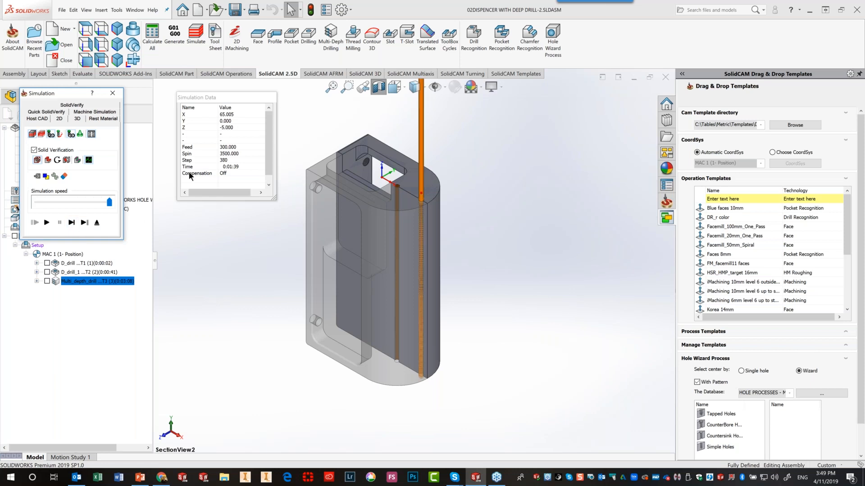
pyautogui.click(72, 223)
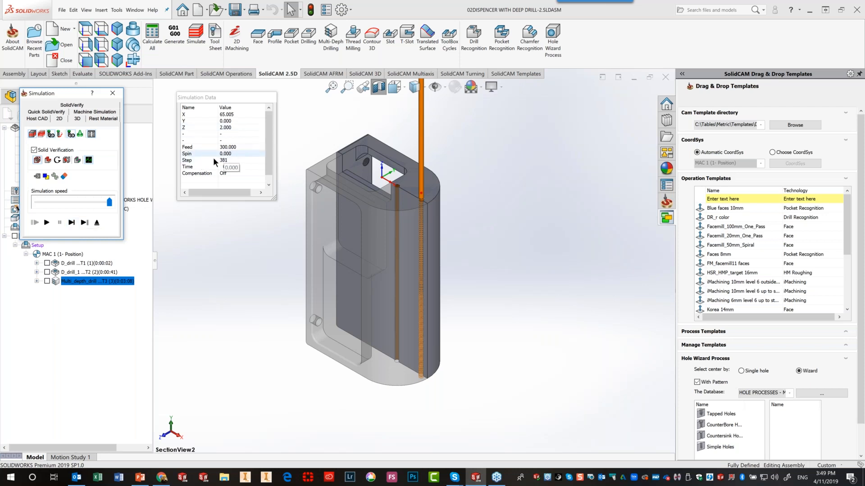
pyautogui.click(71, 223)
pyautogui.click(72, 222)
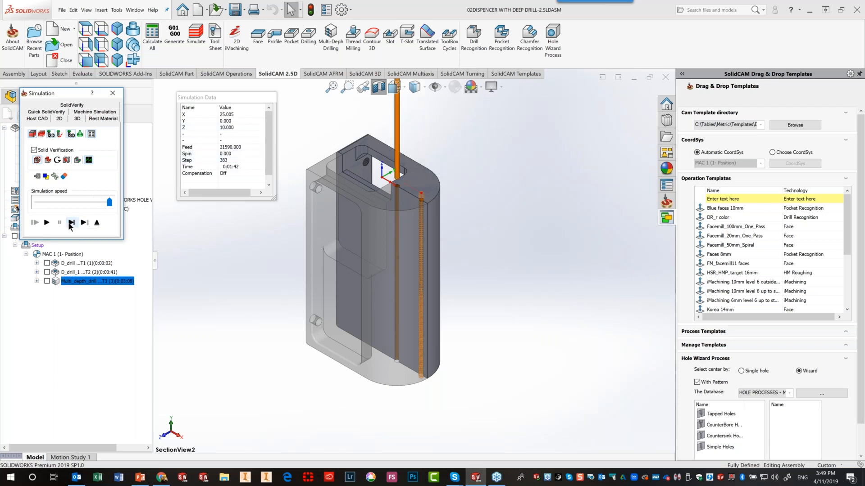
# Step: Close the simulation and the operation dialog, and switch back to the PowerPoint presentation
pyautogui.click(111, 96)
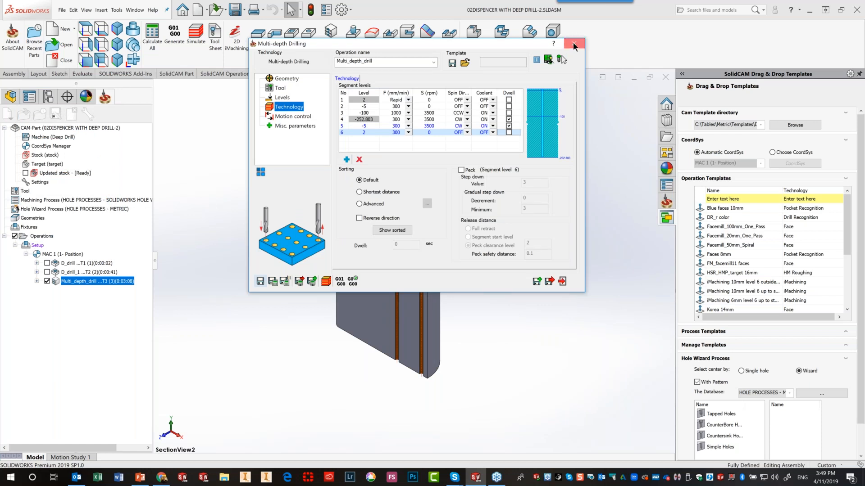
pyautogui.click(574, 45)
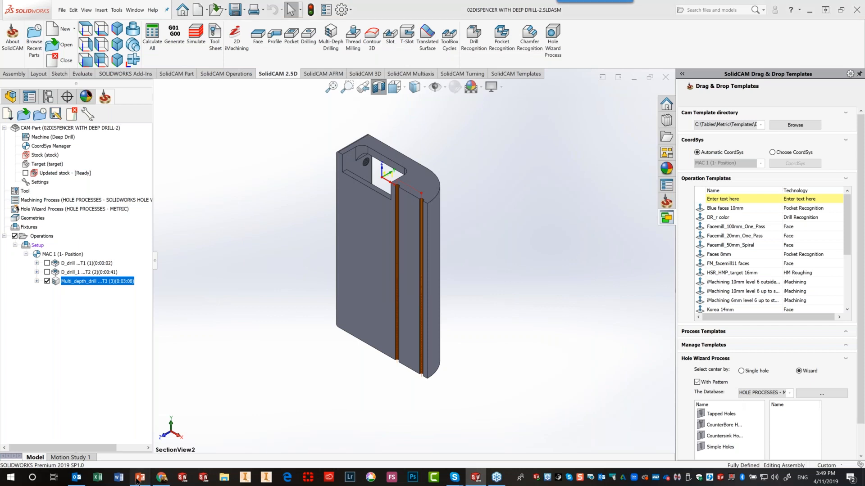
pyautogui.click(138, 480)
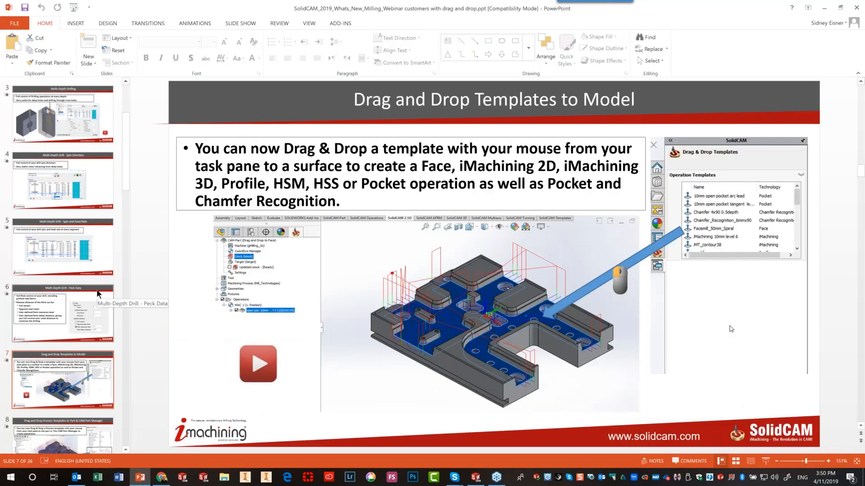
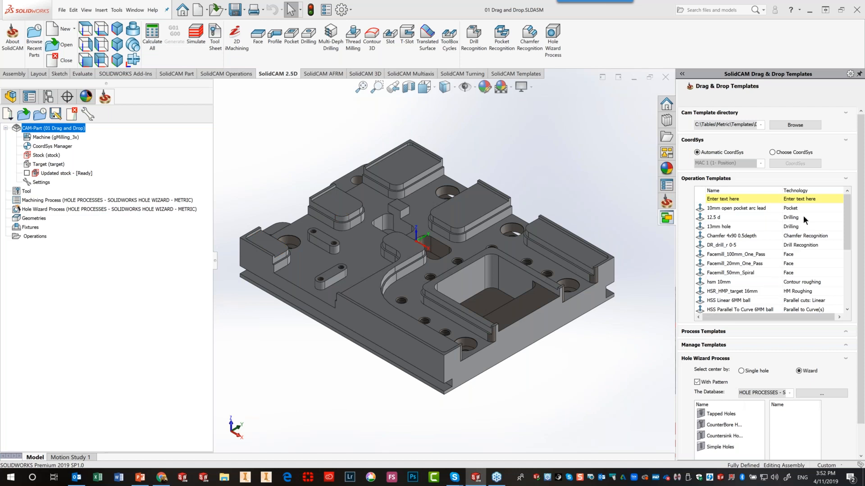
# Step: Filter the operation templates by "f" and drop Facemill_50mm_Spiral onto the part's top face
pyautogui.click(819, 199)
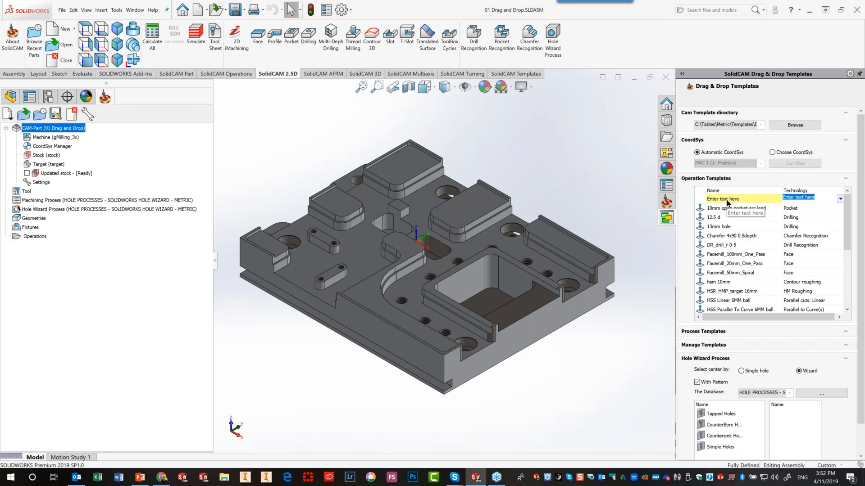
pyautogui.write('f')
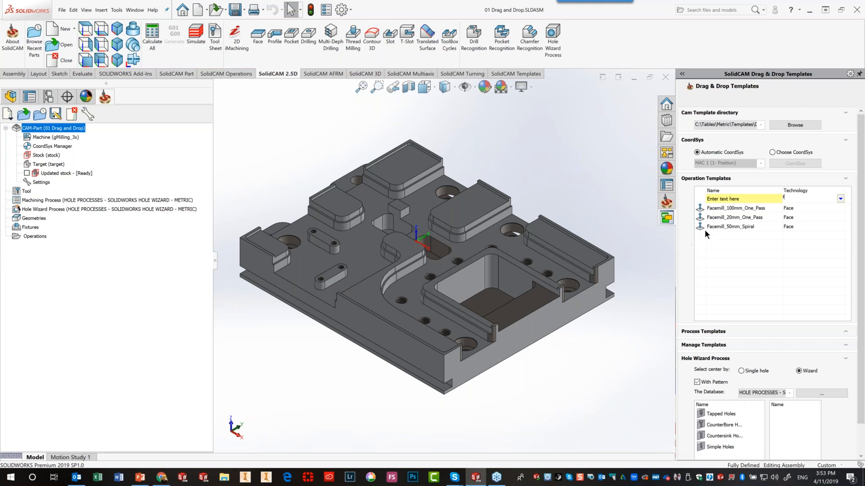
pyautogui.moveTo(709, 229); pyautogui.dragTo(556, 238)
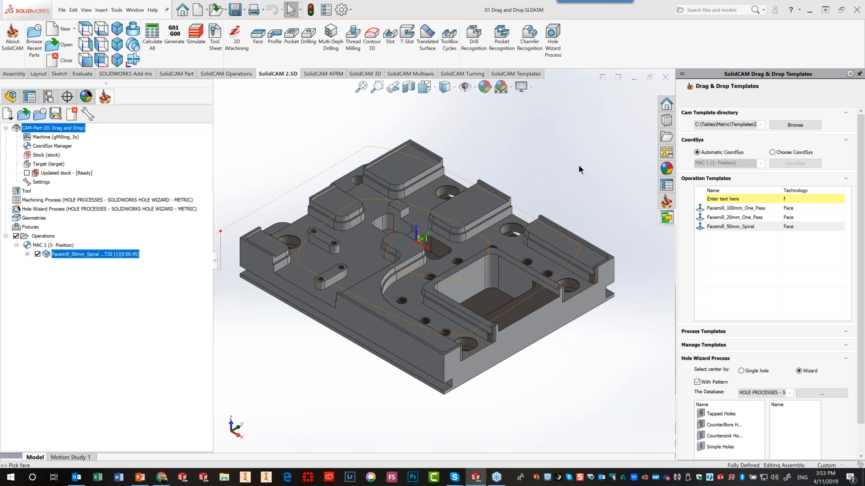
# Step: Hide the operations' toolpaths and clear the template name filter
pyautogui.click(16, 236)
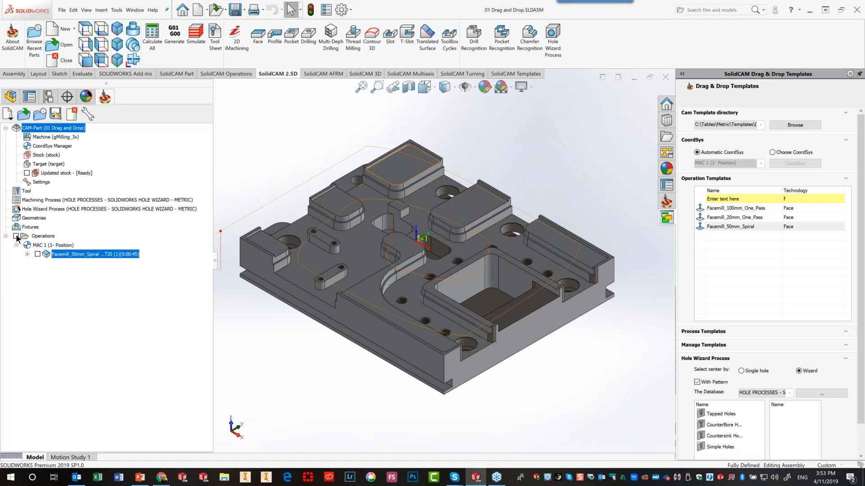
pyautogui.press('BackSpace')
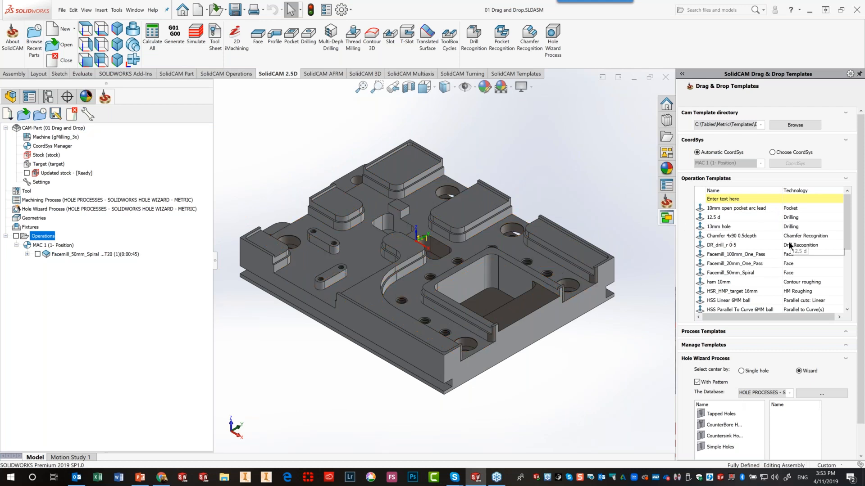
pyautogui.click(797, 199)
pyautogui.scroll(-3, 772, 243)
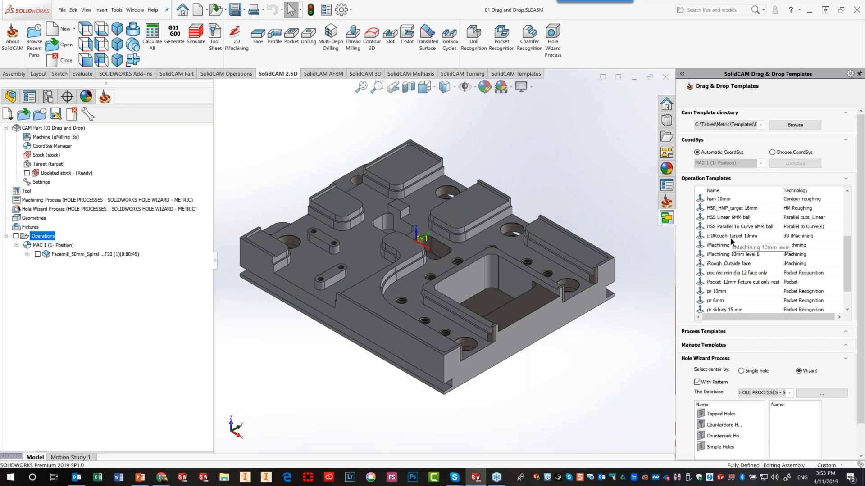
pyautogui.scroll(3, 722, 257)
pyautogui.moveTo(721, 263); pyautogui.dragTo(562, 274)
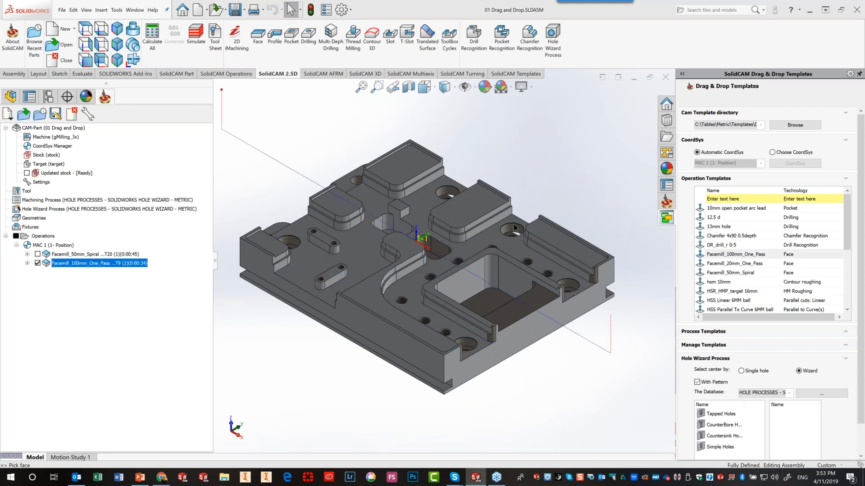
pyautogui.rightClick(70, 265)
pyautogui.click(93, 392)
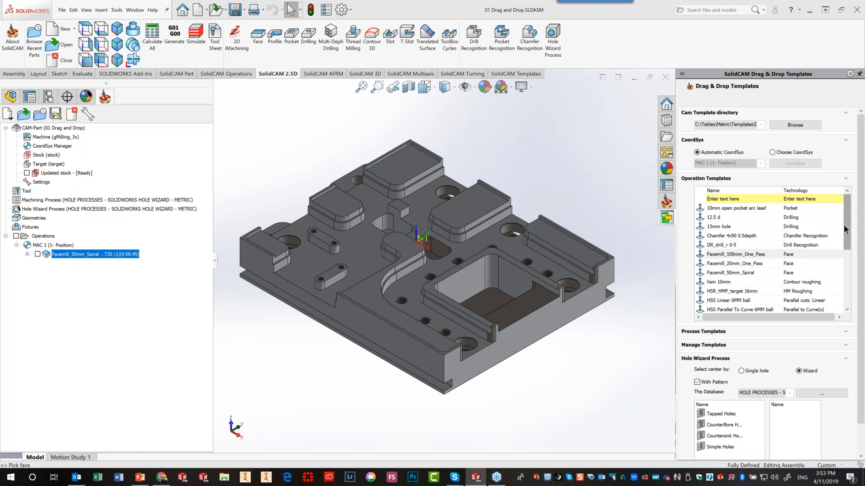
# Step: Drop the iMachining 10mm level 6 template onto the part's top face
pyautogui.scroll(-2, 717, 275)
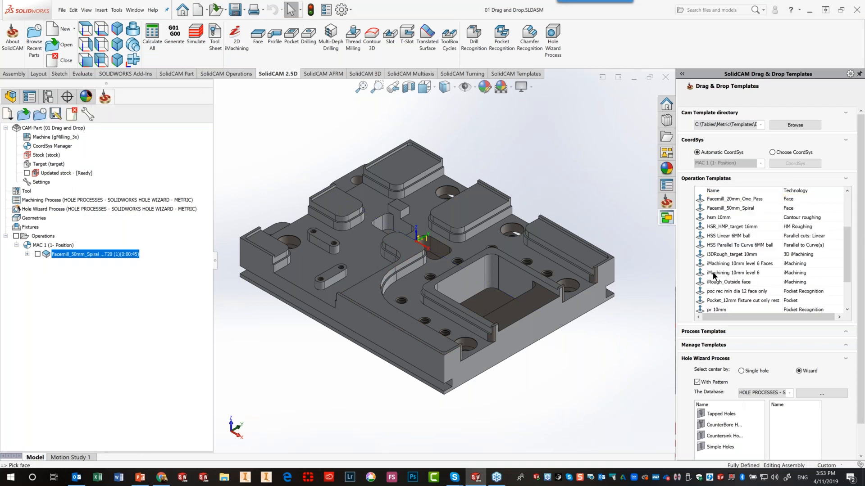
pyautogui.moveTo(717, 274); pyautogui.dragTo(564, 275)
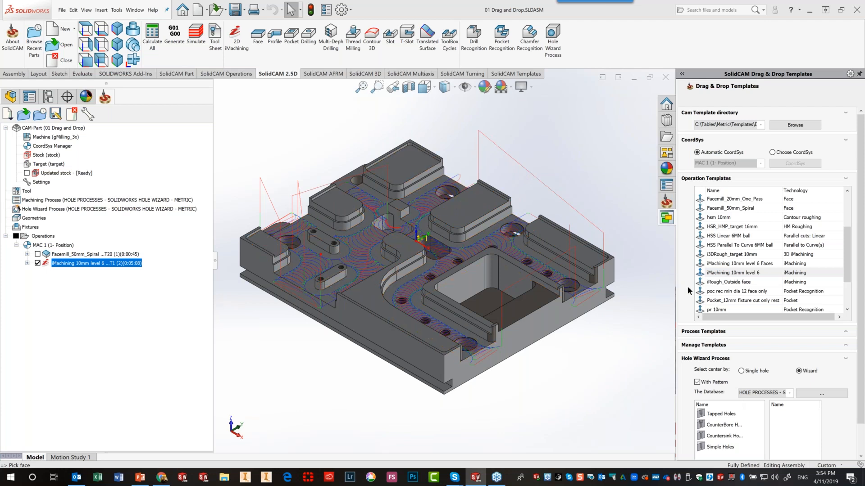
# Step: Drop the iMachining 10mm level 6 template again and pick the top faces of the raised bosses for it
pyautogui.moveTo(712, 276); pyautogui.dragTo(570, 251)
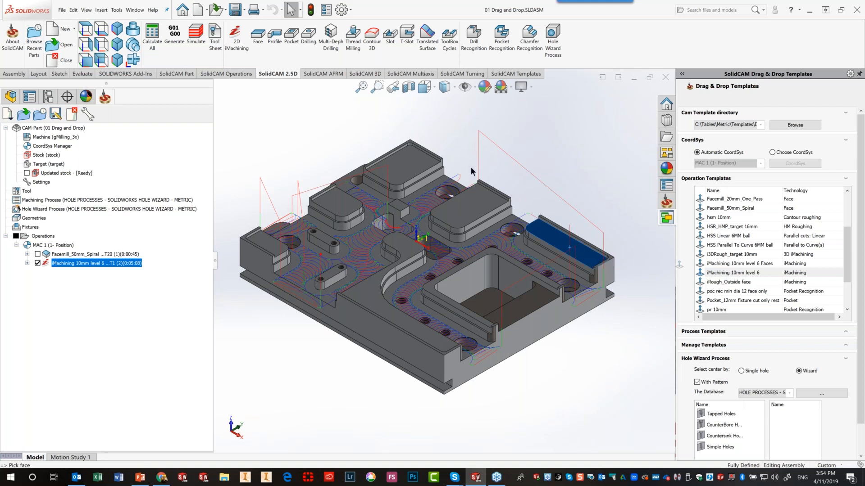
pyautogui.click(465, 207)
pyautogui.click(399, 160)
pyautogui.click(339, 208)
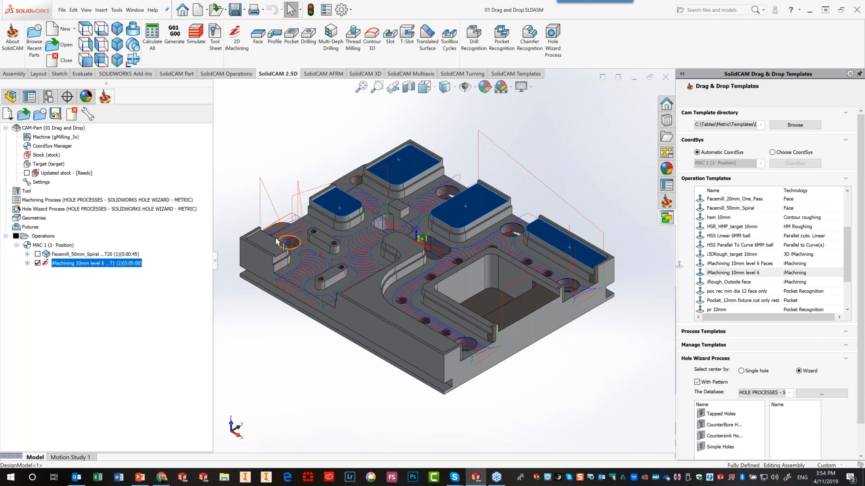
pyautogui.click(265, 242)
pyautogui.click(361, 292)
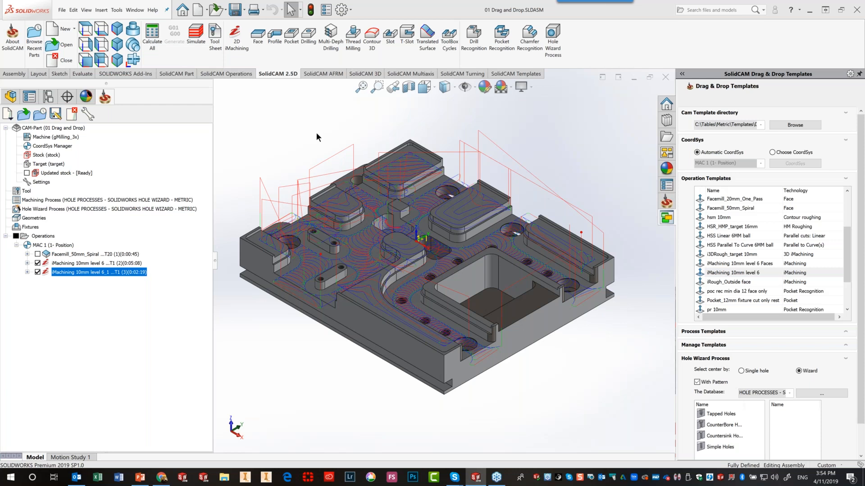
# Step: Hide the toolpaths and drop Facemill_20mm_One_Pass onto a side face of the part
pyautogui.click(16, 236)
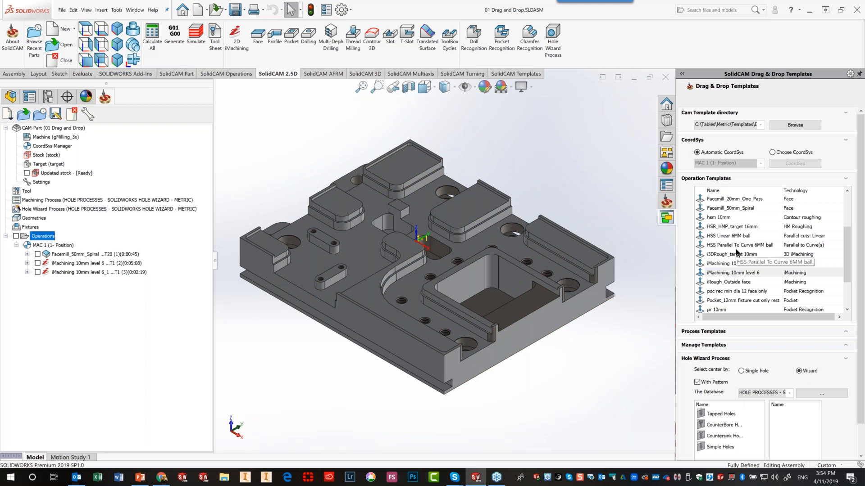
pyautogui.scroll(3, 737, 253)
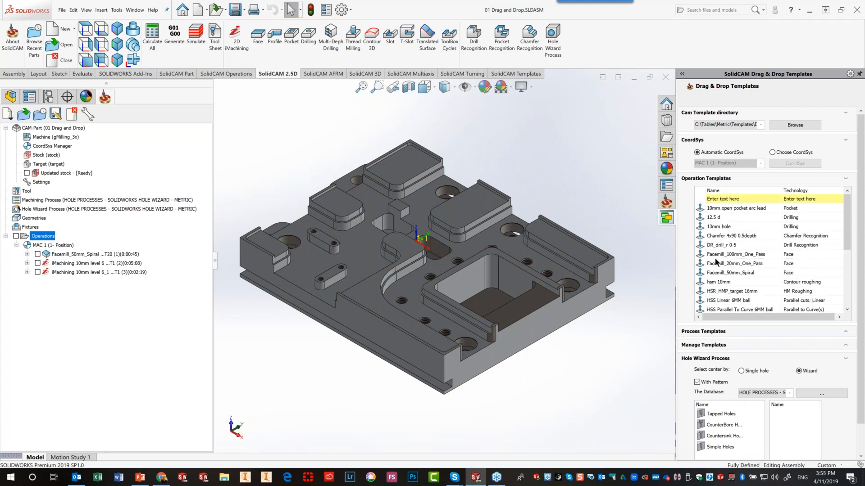
pyautogui.click(715, 262)
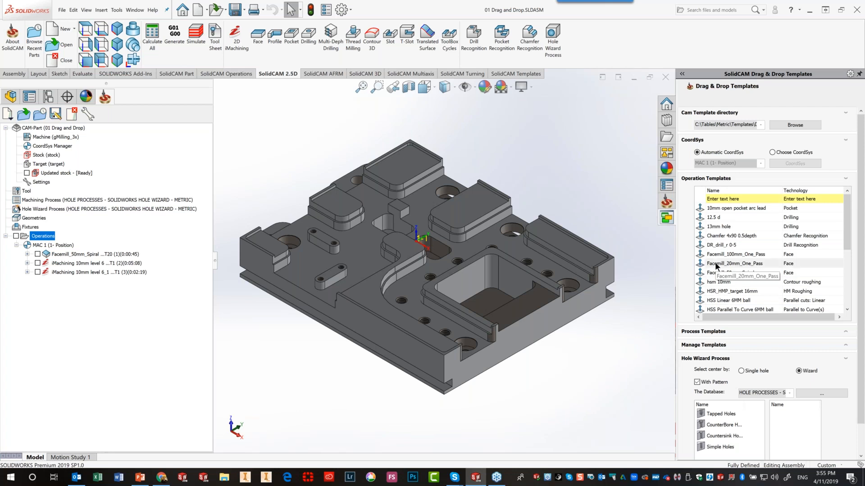
pyautogui.moveTo(715, 264); pyautogui.dragTo(549, 322)
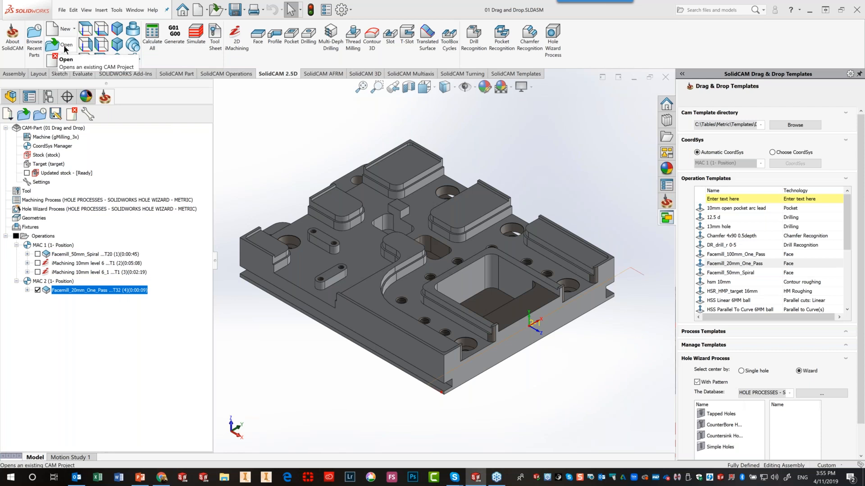
# Step: Open the CAM part 02b HSS drag.prz
pyautogui.click(65, 46)
pyautogui.click(322, 212)
pyautogui.click(480, 334)
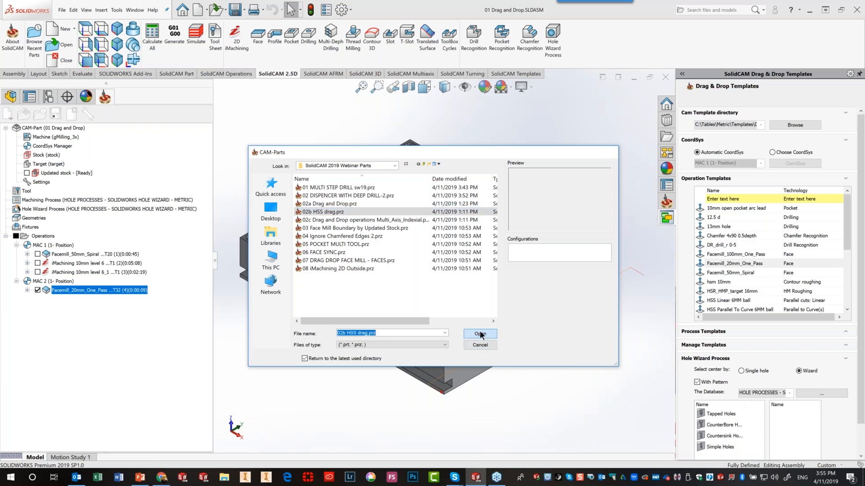
pyautogui.click(480, 334)
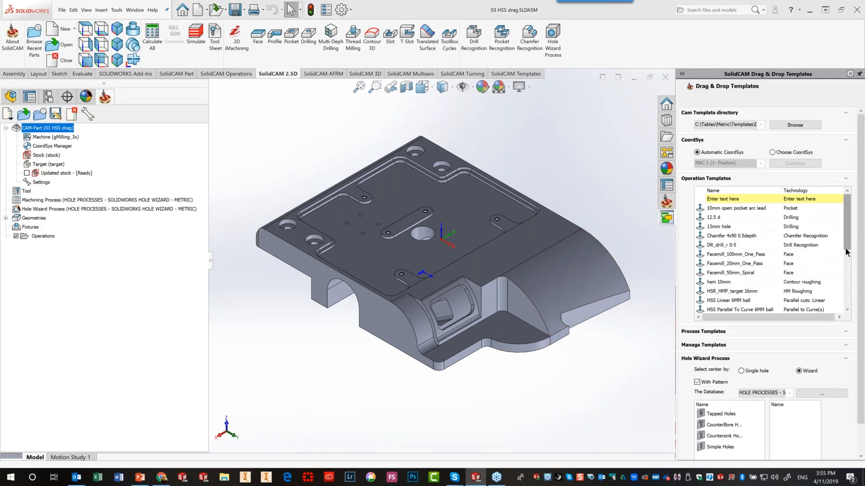
pyautogui.scroll(-3, 846, 252)
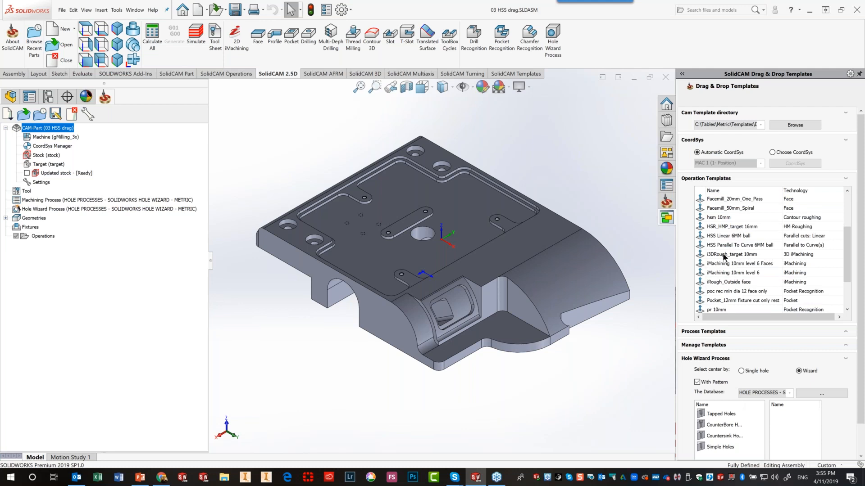
pyautogui.moveTo(723, 236); pyautogui.dragTo(584, 271)
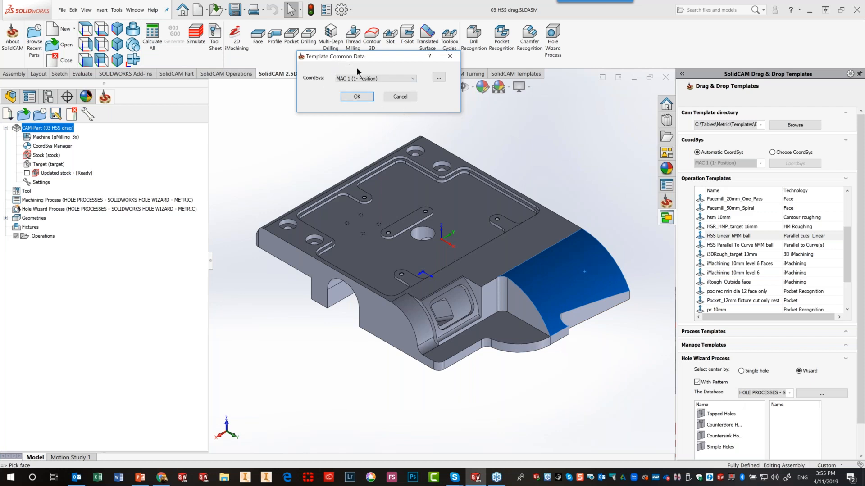
pyautogui.click(363, 79)
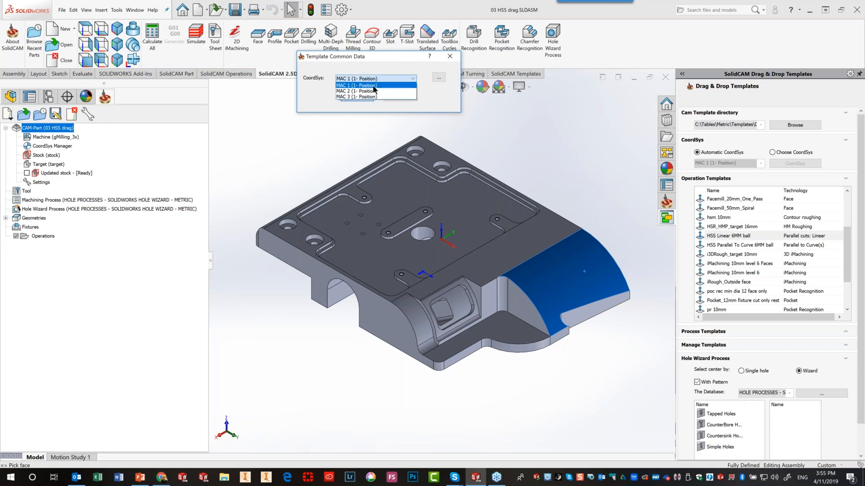
pyautogui.click(385, 66)
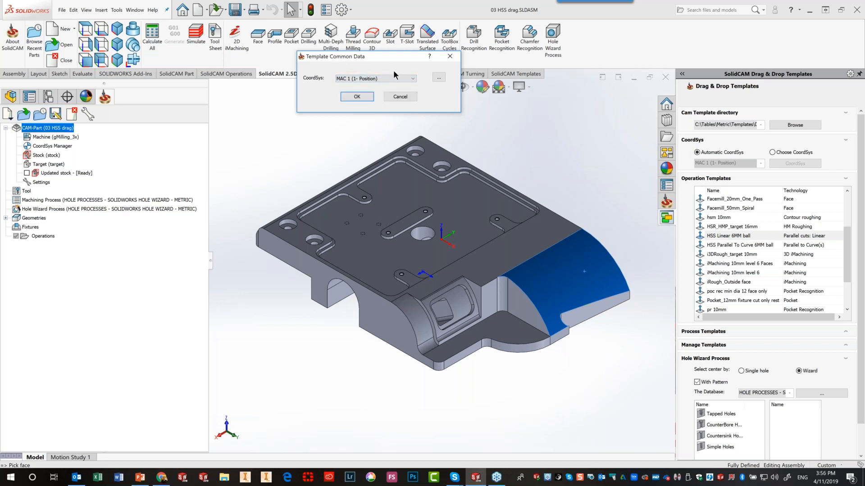
pyautogui.click(394, 97)
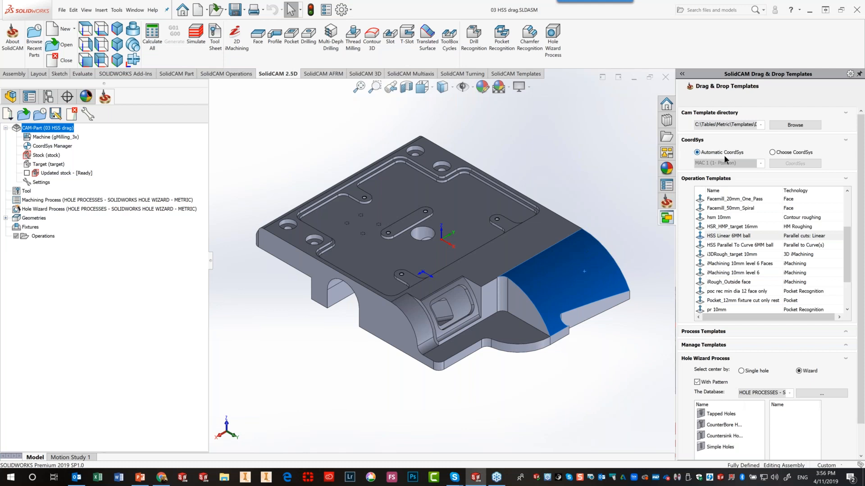
# Step: Switch to Choose CoordSys and drop HSS Linear 6MM ball onto the part's curved face
pyautogui.click(773, 152)
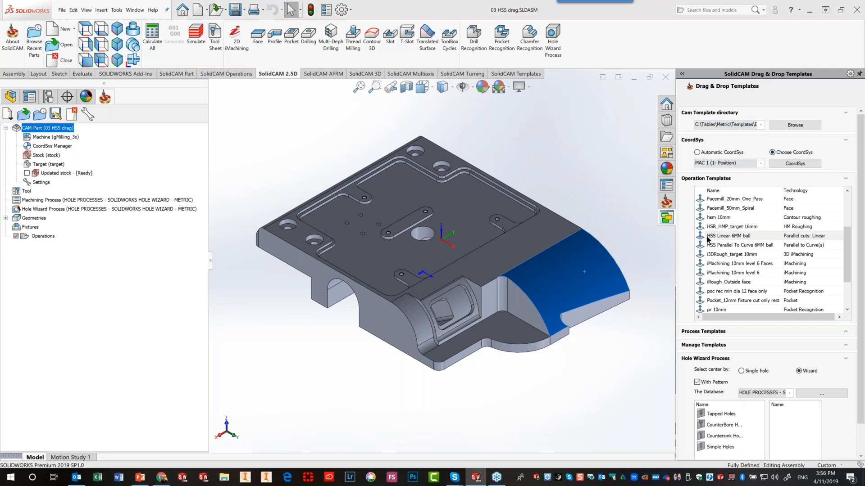
pyautogui.moveTo(706, 239); pyautogui.dragTo(659, 248)
pyautogui.moveTo(557, 274); pyautogui.dragTo(558, 274)
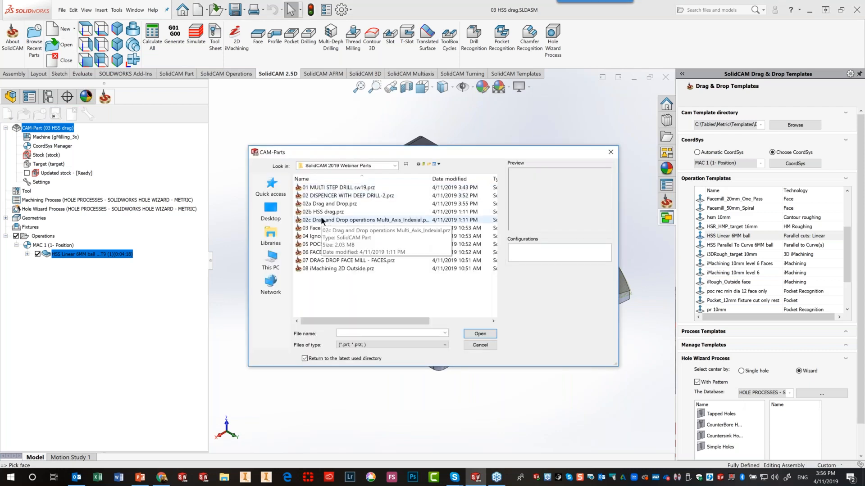
# Step: Open the 02c Drag and Drop operations Multi_Axis_Indexial part and display its iMachining toolpath
pyautogui.click(321, 220)
pyautogui.click(469, 334)
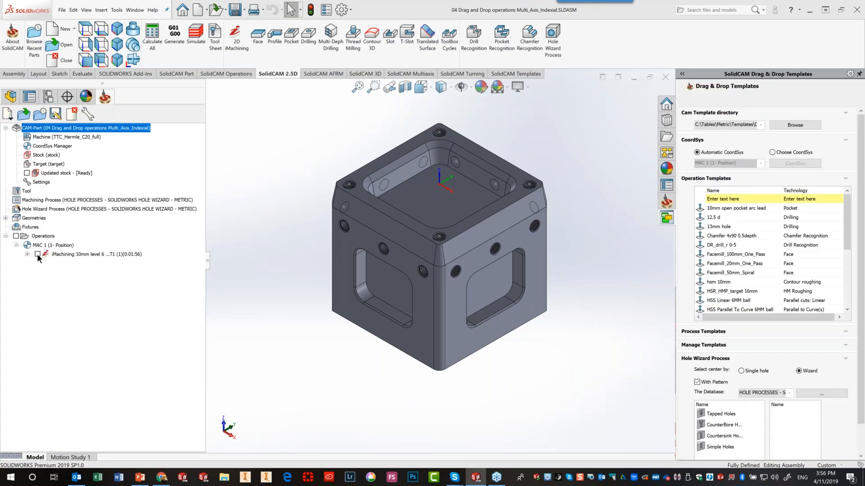
pyautogui.click(37, 254)
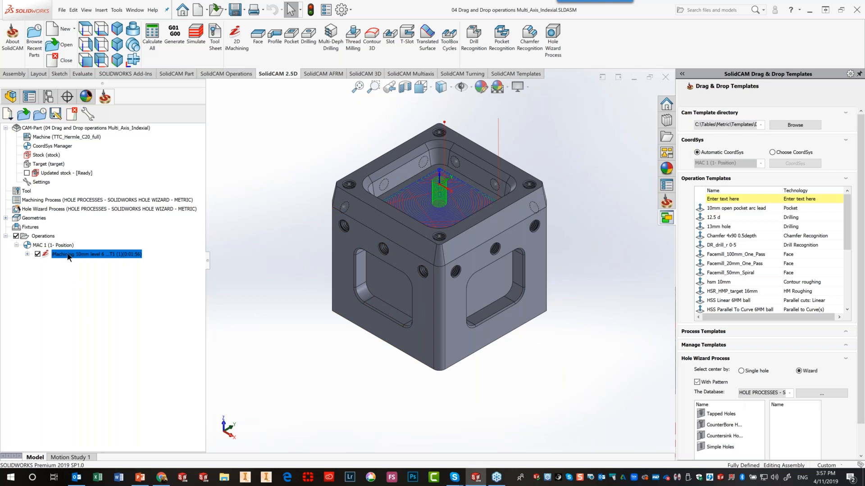
# Step: Drag the iMachining operation from the tree onto the cube's side faces to copy it to new positions
pyautogui.moveTo(69, 256); pyautogui.dragTo(397, 281)
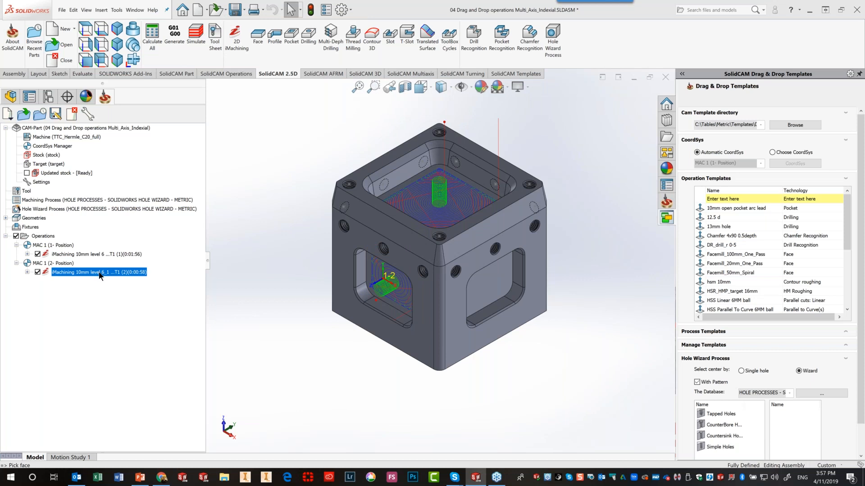
pyautogui.press('Delete')
pyautogui.hotkey('ctrl', 'z')
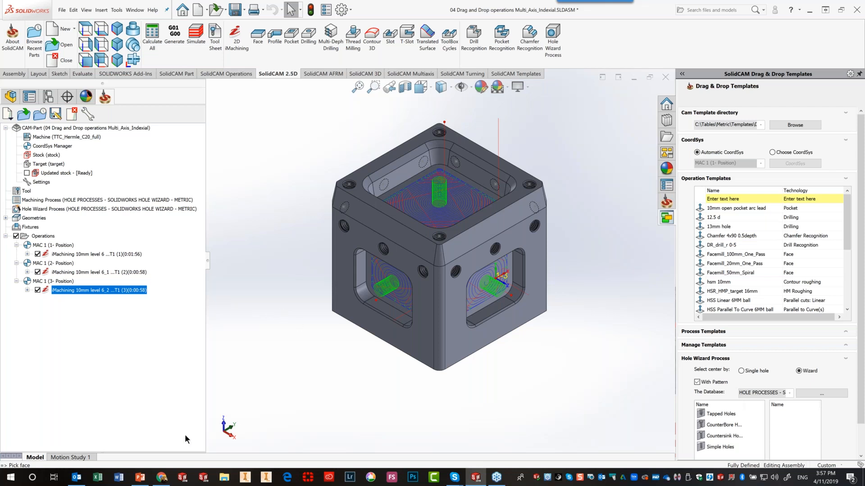
# Step: Switch to PowerPoint to view the geometry filters slide, then minimize it
pyautogui.click(139, 477)
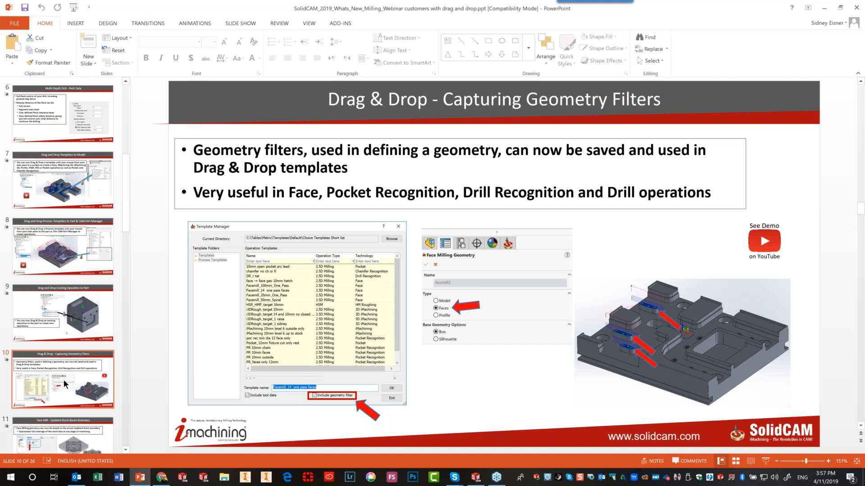
pyautogui.click(823, 8)
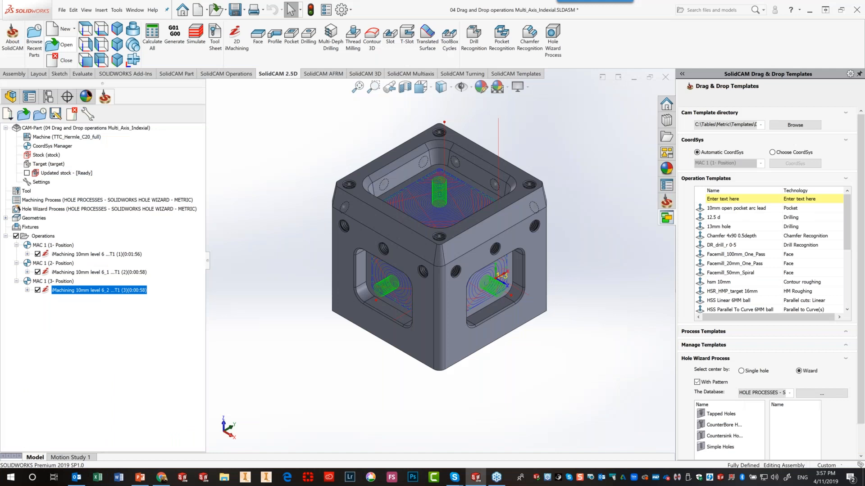
# Step: Open the CAM part 07 DRAG DROP FACE MILL - FACES.prz
pyautogui.click(61, 45)
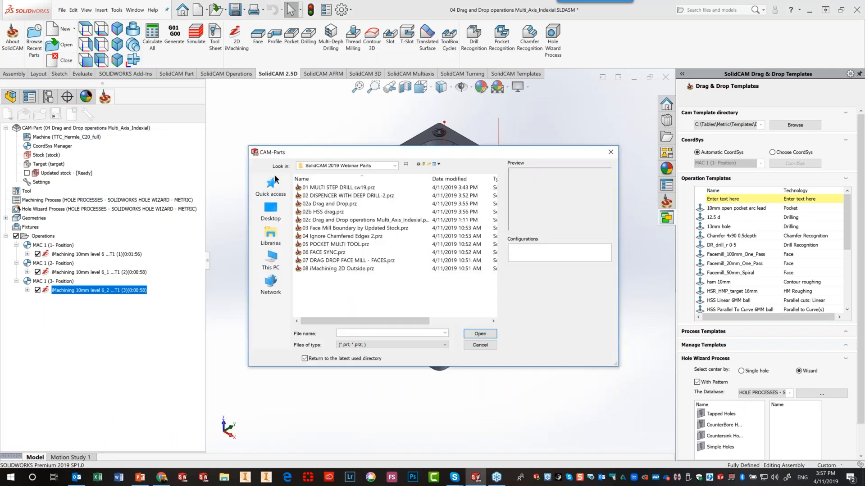
pyautogui.click(336, 261)
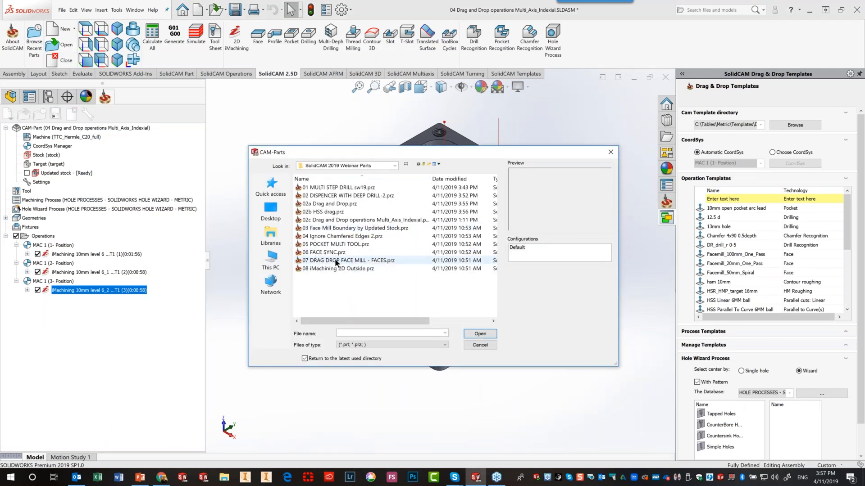
pyautogui.click(480, 335)
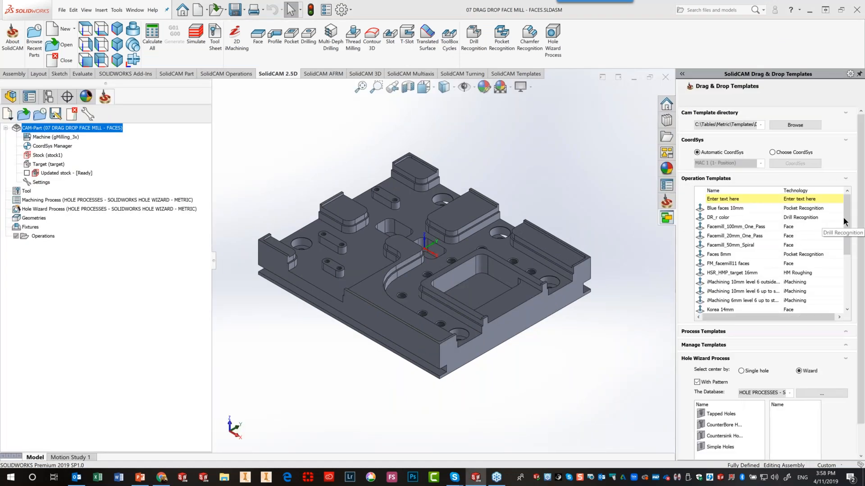
# Step: Create a 2D iMachining operation on a picked face with the 10 mm end mill T1, then save, calculate and exit
pyautogui.scroll(-2, 845, 217)
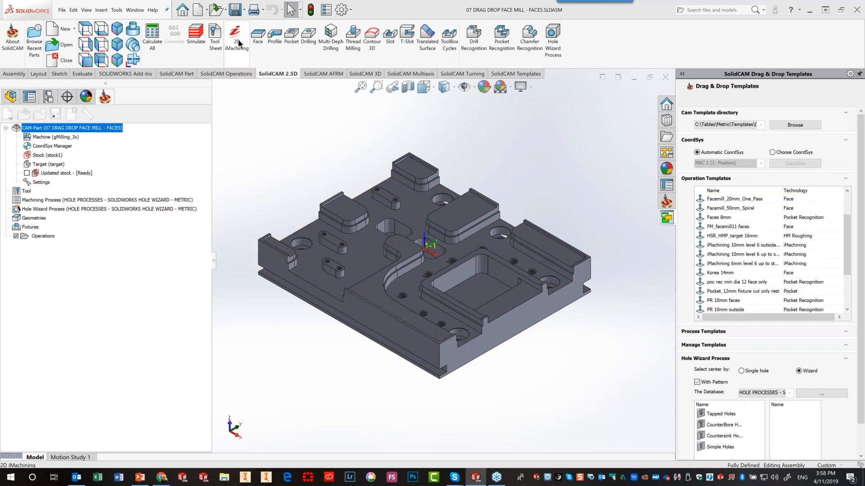
pyautogui.click(236, 36)
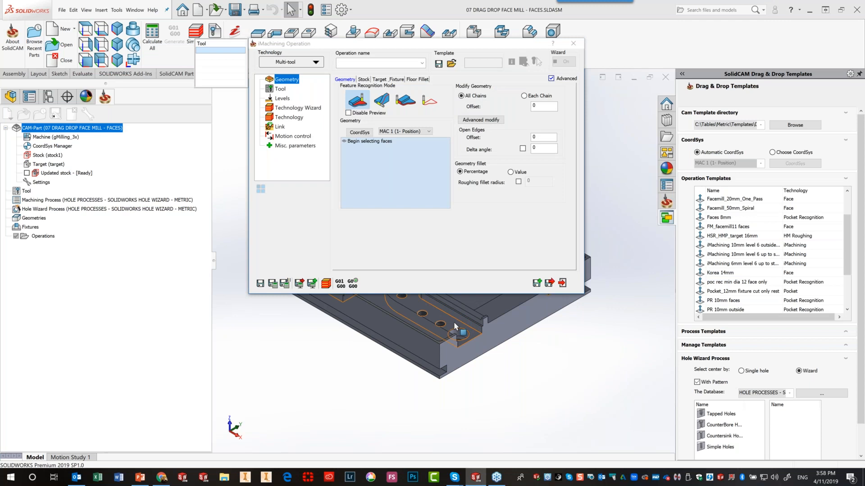
pyautogui.click(453, 322)
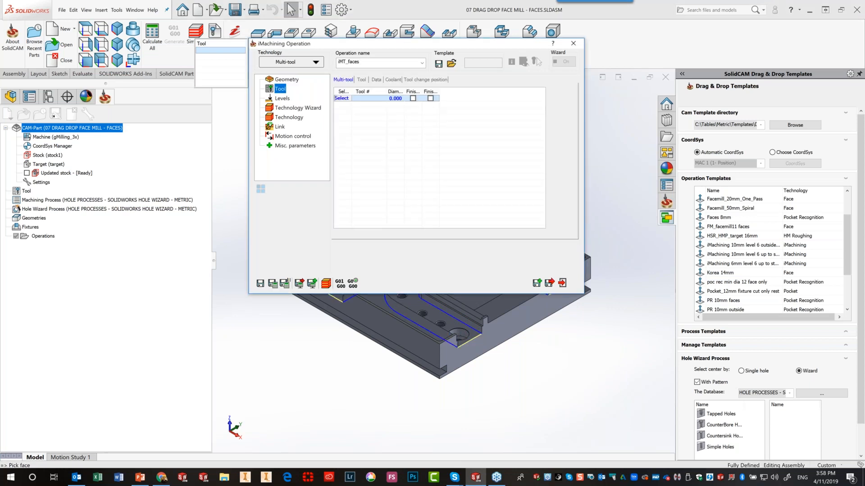
pyautogui.click(341, 99)
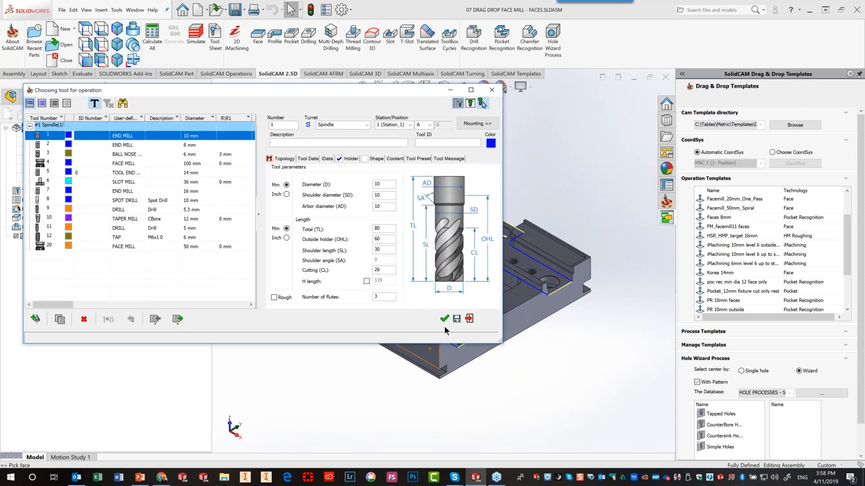
pyautogui.click(444, 319)
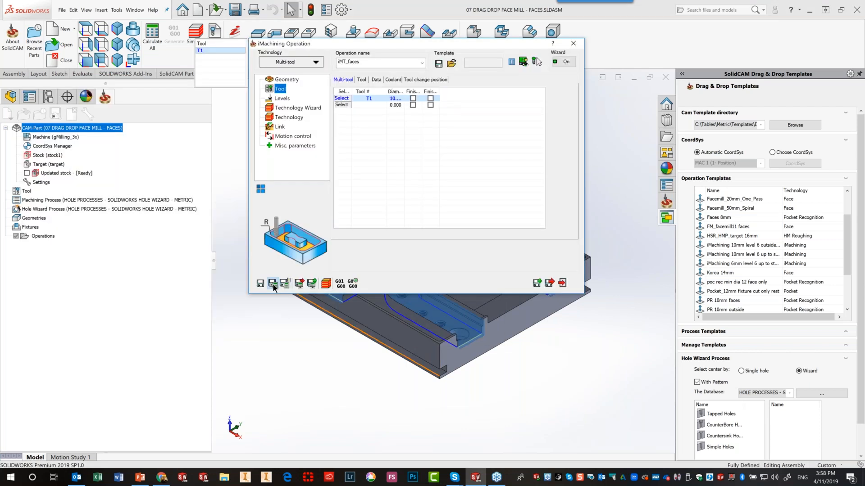
pyautogui.click(273, 283)
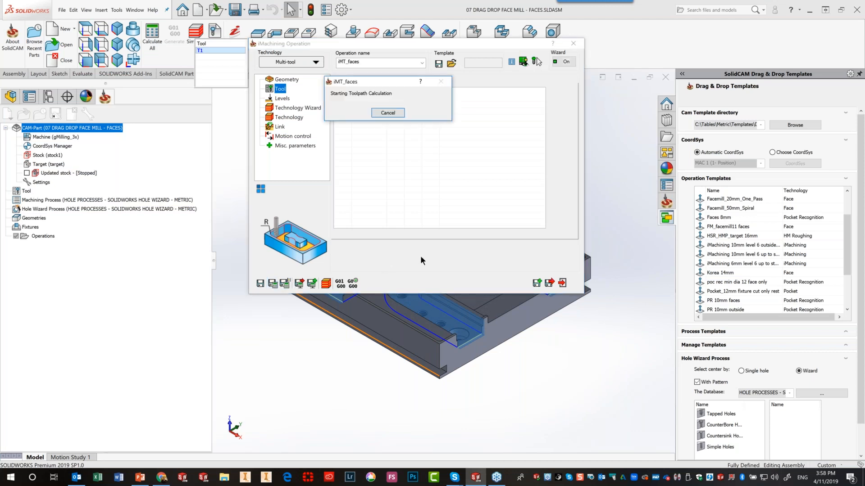
pyautogui.click(562, 283)
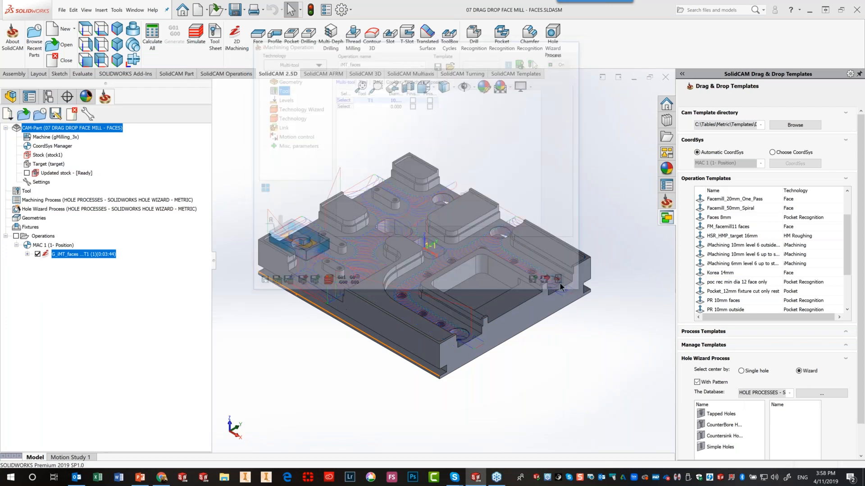
# Step: Start a Face Milling operation and create new geometry of type Faces
pyautogui.scroll(-5, 299, 296)
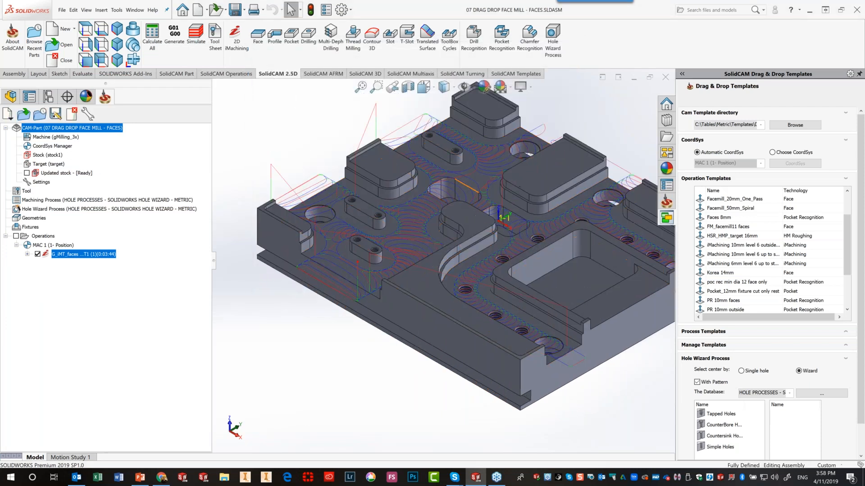
pyautogui.scroll(2, 384, 232)
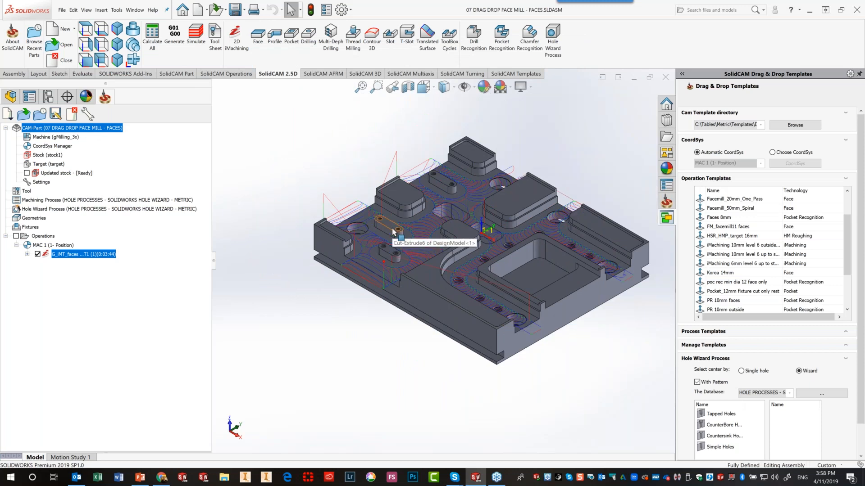
pyautogui.moveTo(370, 258); pyautogui.dragTo(390, 238, button='middle')
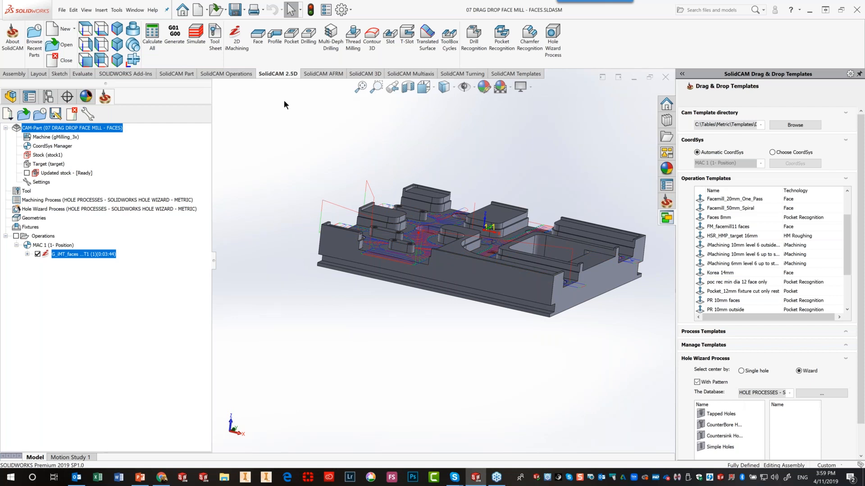
pyautogui.click(261, 46)
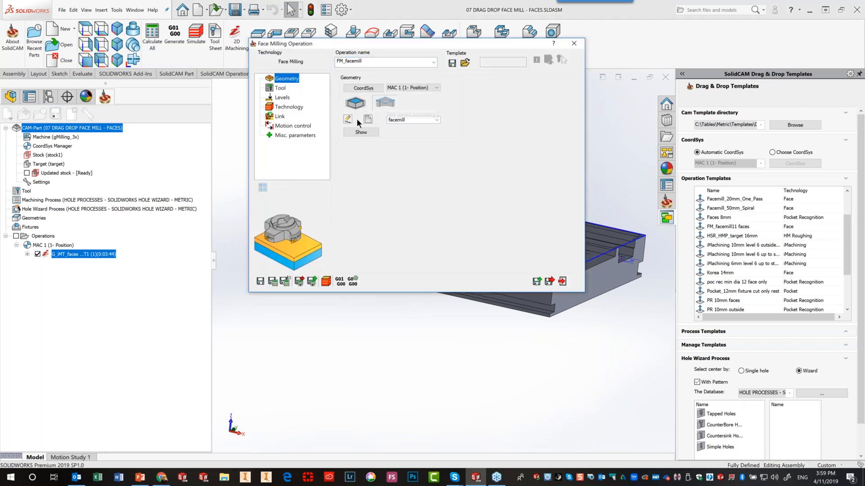
pyautogui.click(369, 119)
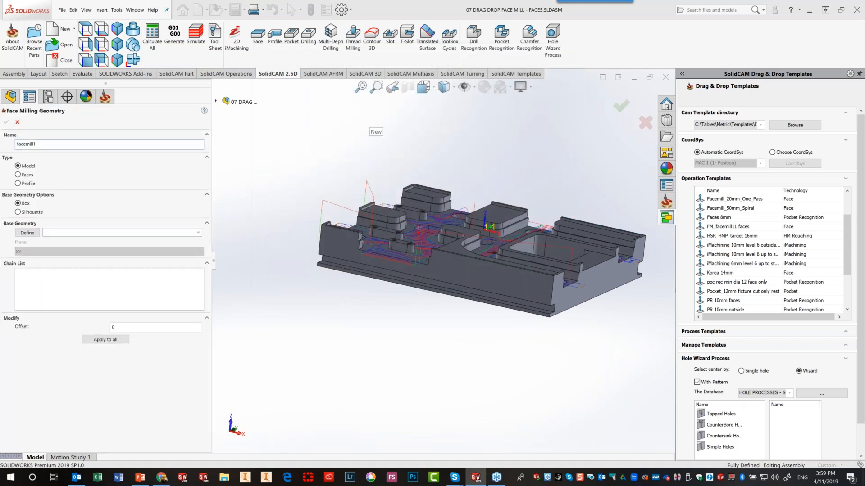
pyautogui.click(18, 174)
# Step: Select the three raised slot faces as base geometry, separate them into individual chains and confirm
pyautogui.moveTo(493, 177); pyautogui.dragTo(446, 243, button='middle')
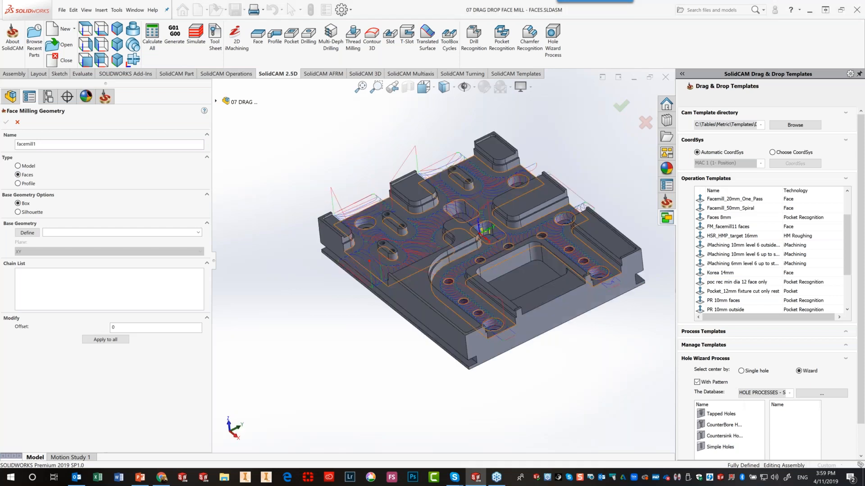
pyautogui.click(32, 233)
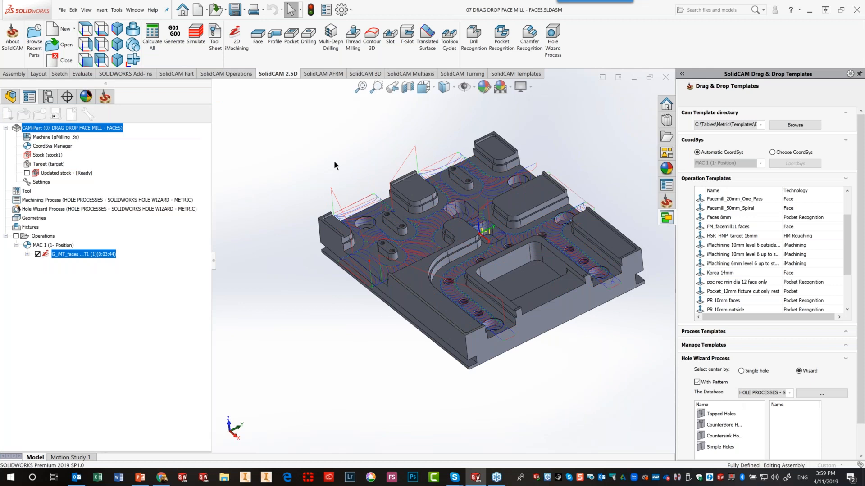
pyautogui.click(463, 174)
pyautogui.click(393, 221)
pyautogui.click(387, 250)
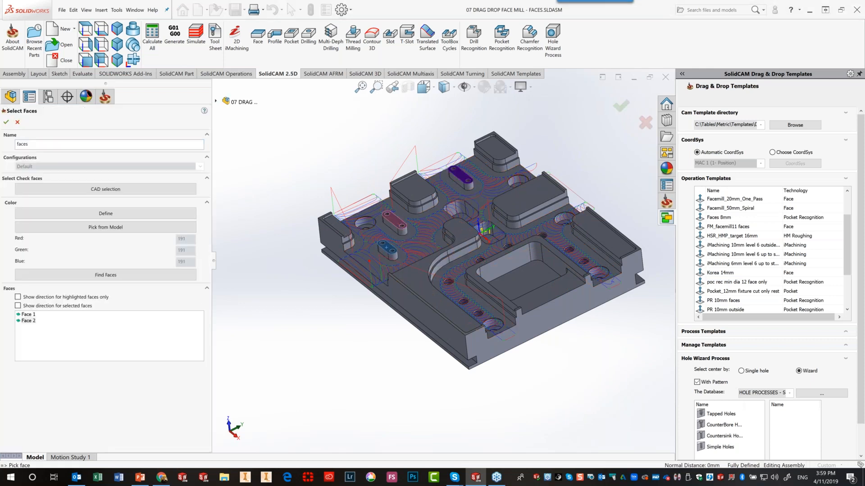
pyautogui.click(7, 123)
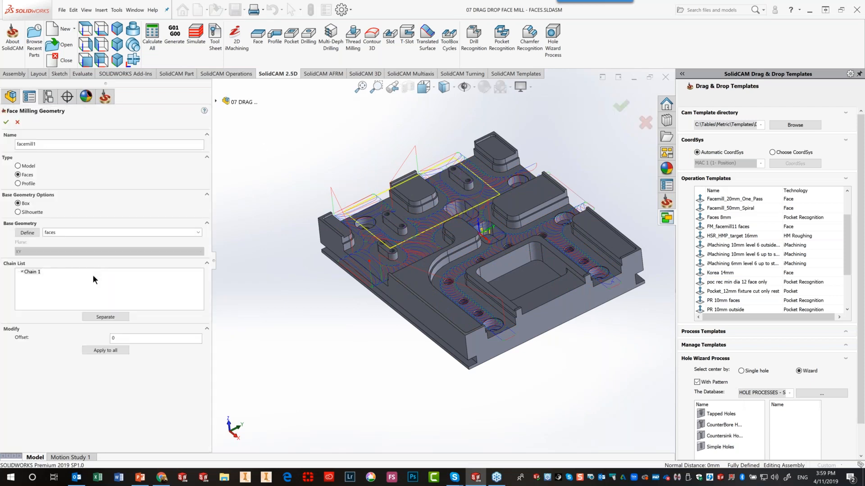
pyautogui.click(98, 316)
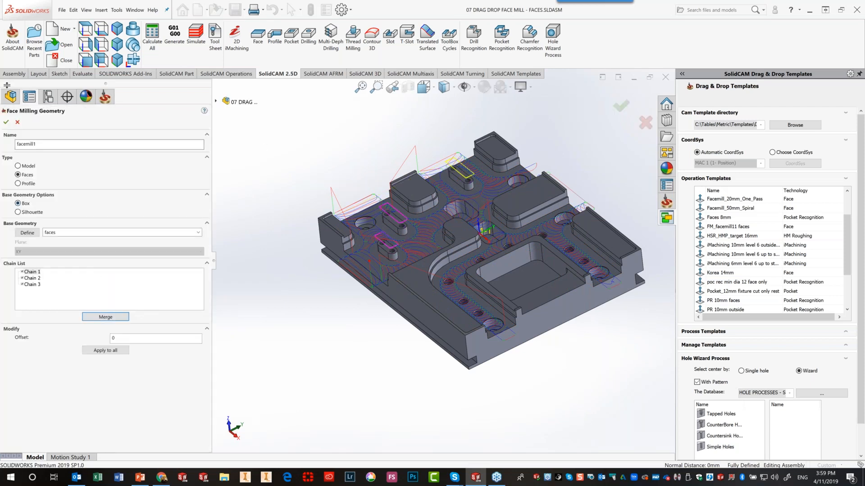
pyautogui.click(6, 122)
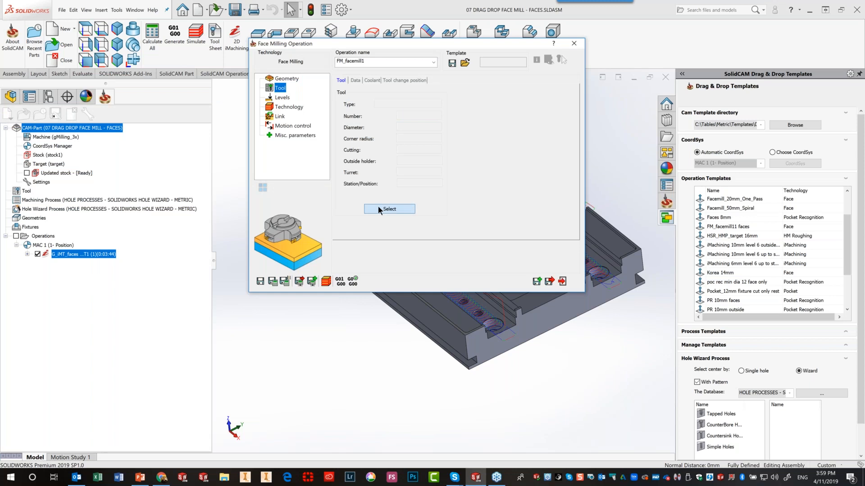
# Step: Choose tool 5, the 14 mm end mill, for the face milling operation
pyautogui.click(378, 209)
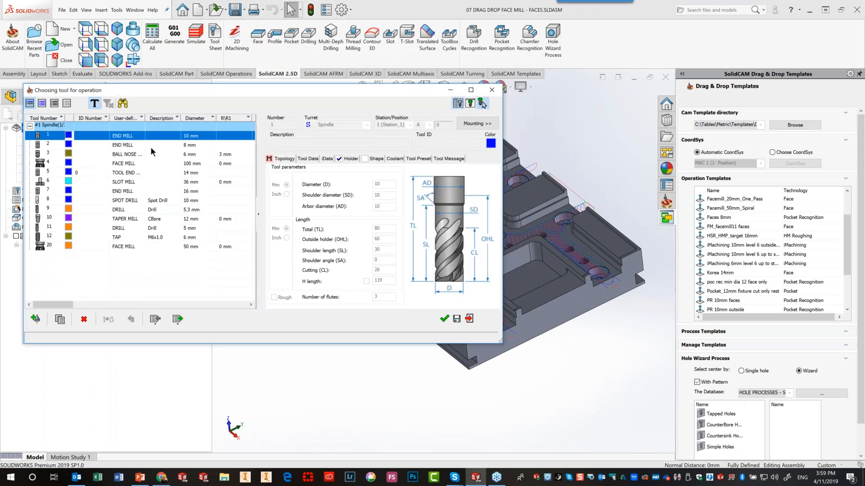
pyautogui.click(145, 174)
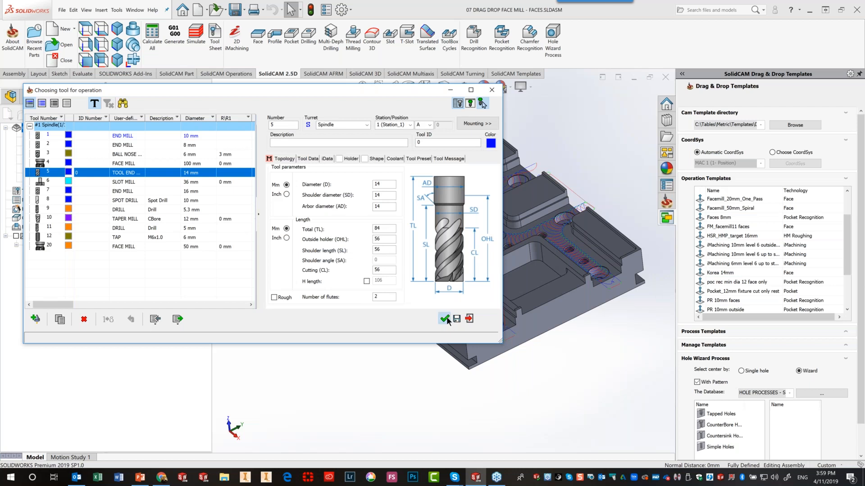
pyautogui.click(445, 319)
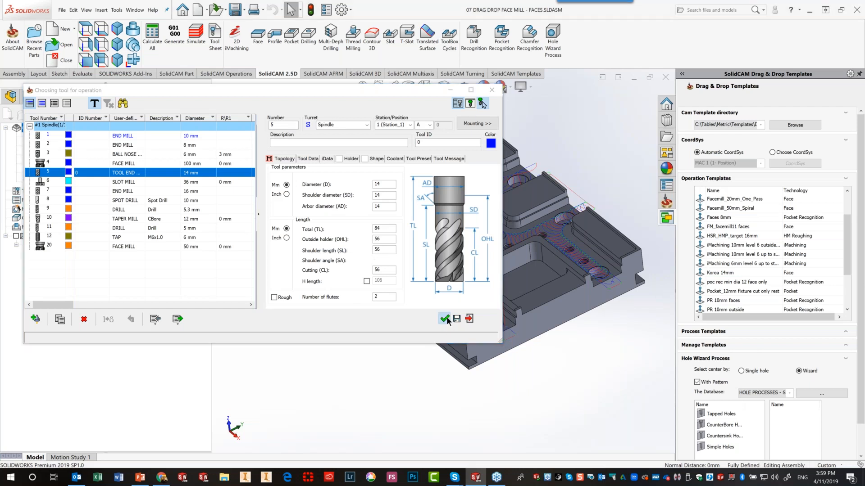
# Step: Set the face milling technology to One pass, then save and calculate the operation
pyautogui.click(282, 97)
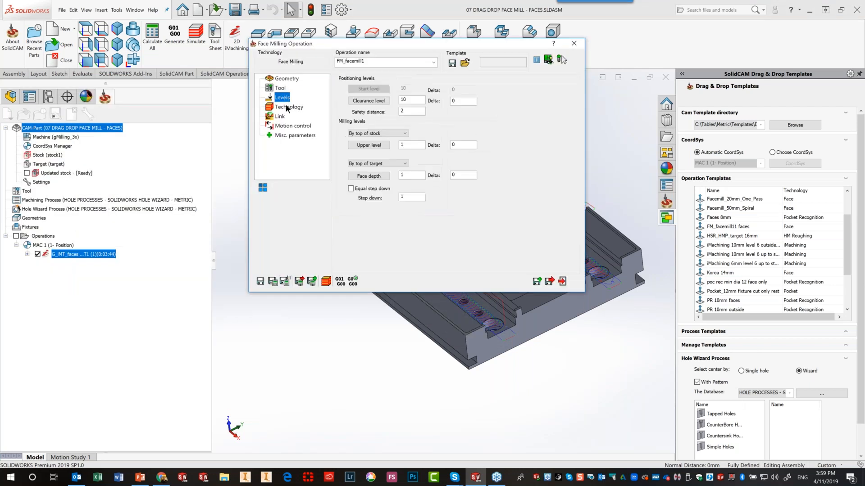
pyautogui.click(287, 108)
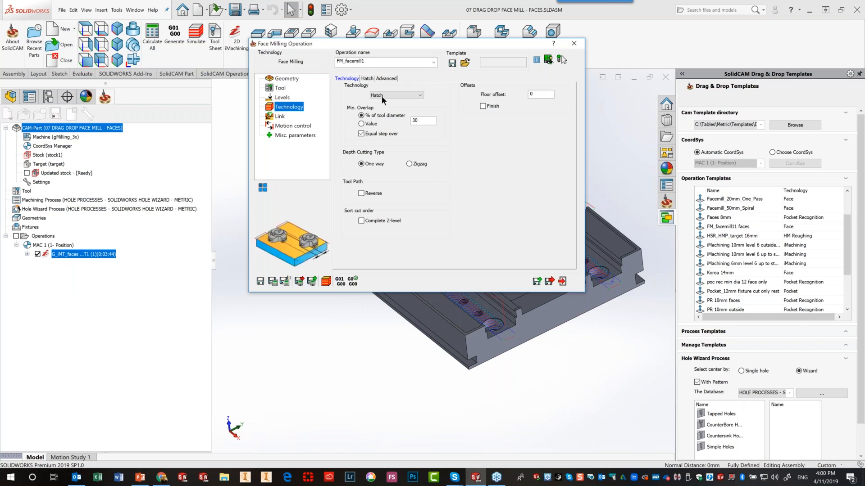
pyautogui.click(382, 96)
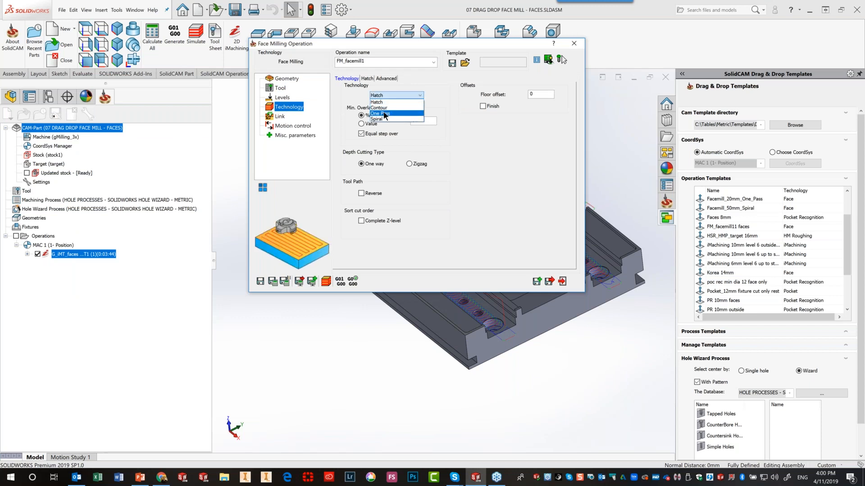
pyautogui.click(385, 114)
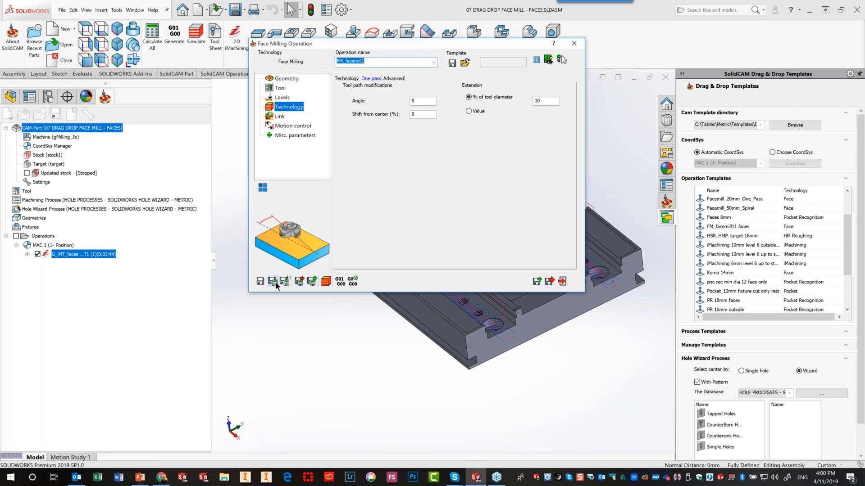
pyautogui.click(273, 282)
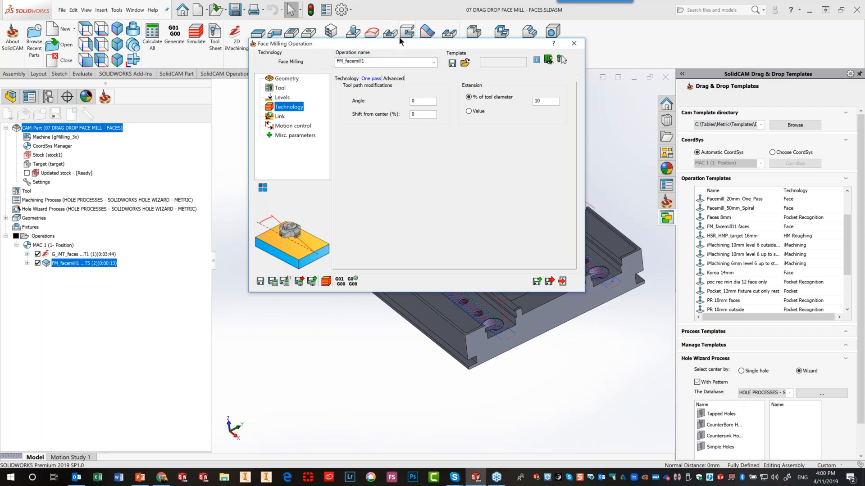
# Step: Uncheck the iMachining operation in the tree to hide its toolpath
pyautogui.moveTo(399, 39); pyautogui.dragTo(265, 49)
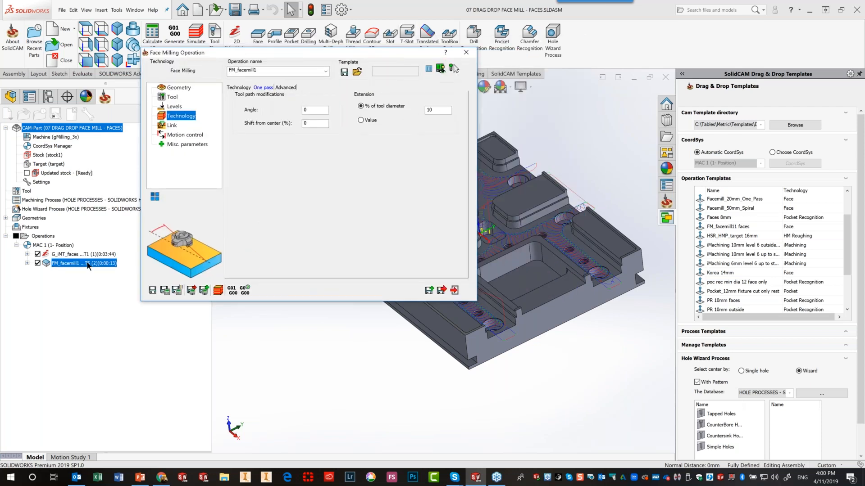
pyautogui.click(40, 256)
pyautogui.click(39, 255)
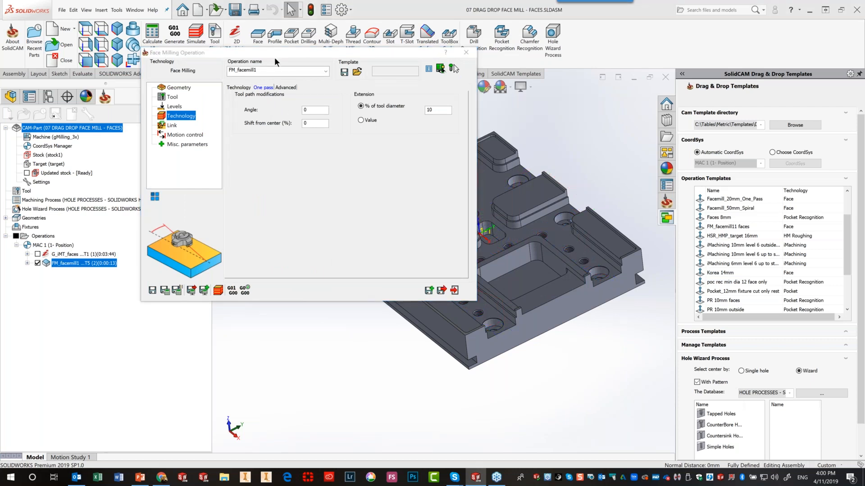
pyautogui.moveTo(276, 53); pyautogui.dragTo(102, 66)
pyautogui.moveTo(207, 66); pyautogui.dragTo(525, 67)
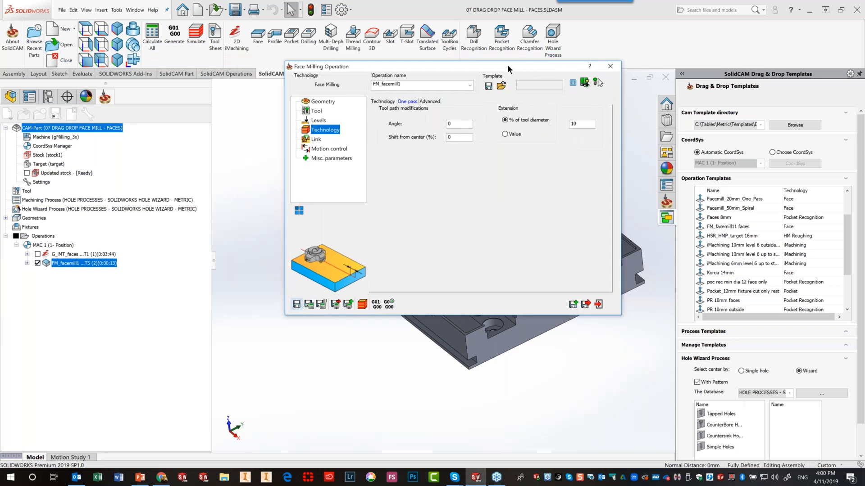
# Step: Save the face milling operation as a template named FM_facemill1 webinar 1
pyautogui.click(489, 87)
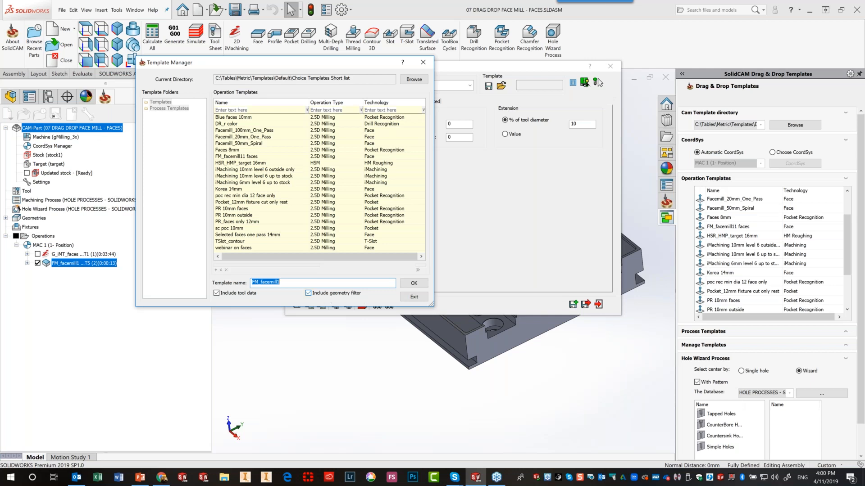
pyautogui.click(327, 282)
pyautogui.write('webinar 1')
pyautogui.click(408, 283)
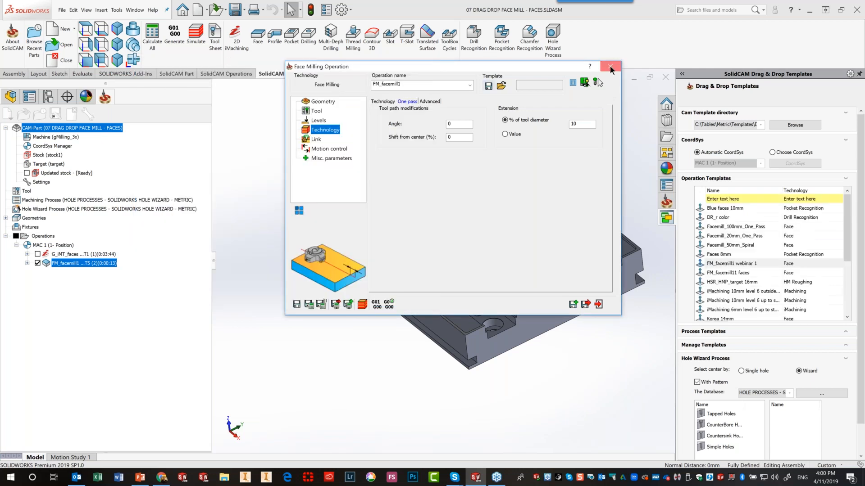
# Step: Close the operation dialog and delete the face milling operation from the tree
pyautogui.click(610, 66)
pyautogui.rightClick(77, 264)
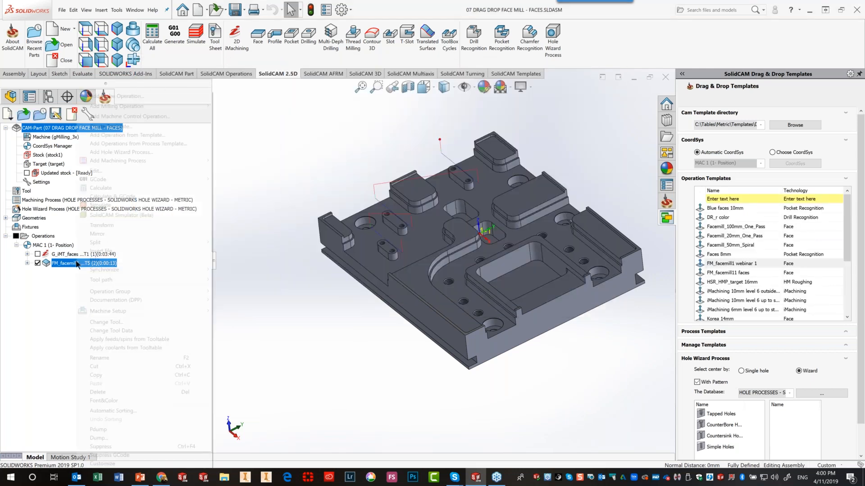
pyautogui.click(98, 392)
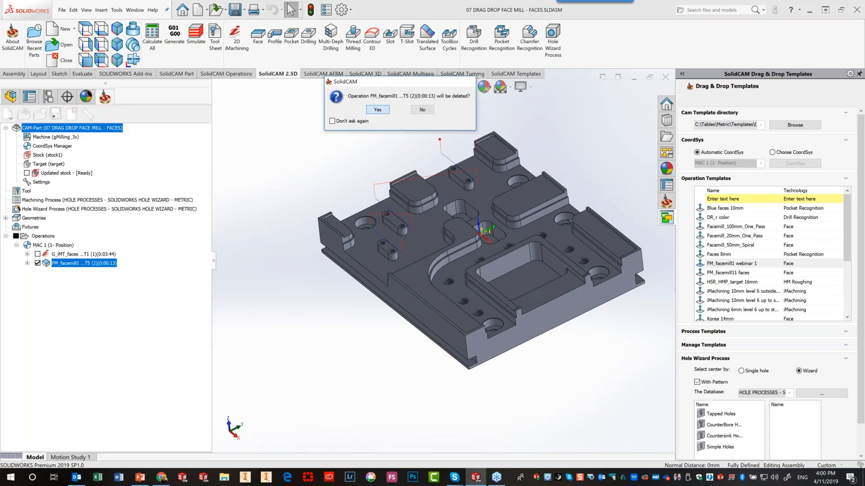
pyautogui.press('Return')
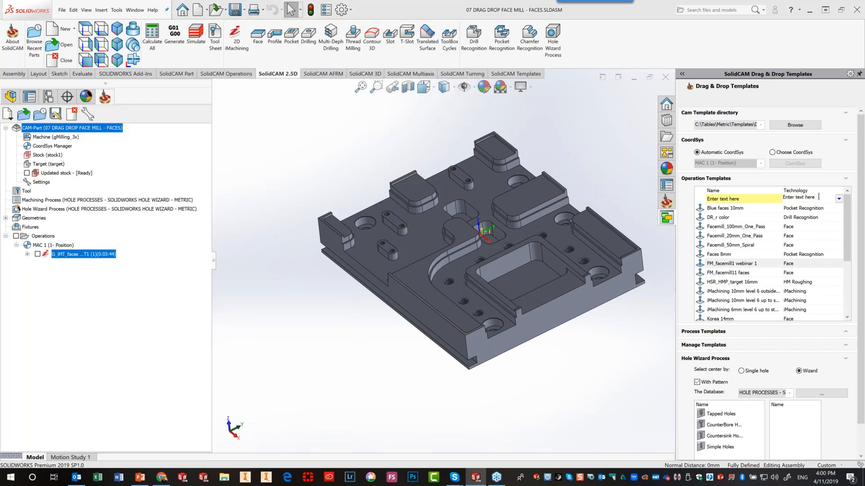
# Step: Filter the drag and drop operation templates by technology starting with f
pyautogui.click(819, 197)
pyautogui.write('f')
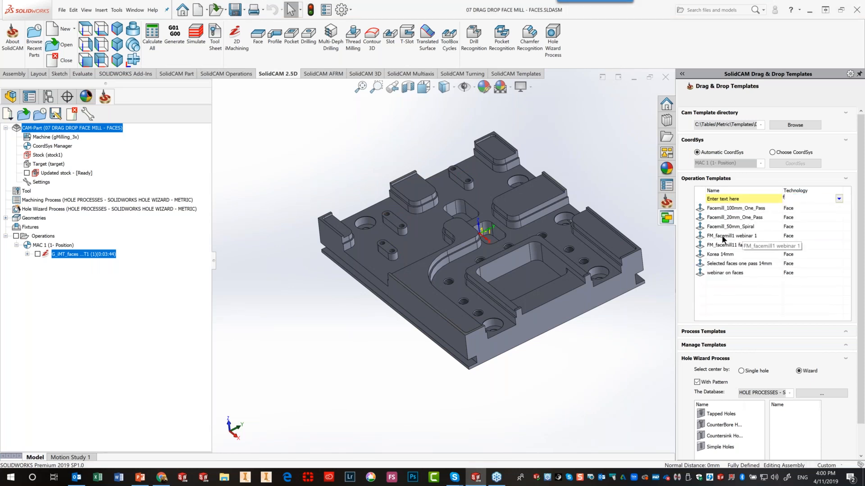
# Step: Drop the FM_facemill1 webinar 1 template onto the part and pick three top faces to create a face milling operation
pyautogui.moveTo(722, 238); pyautogui.dragTo(464, 177)
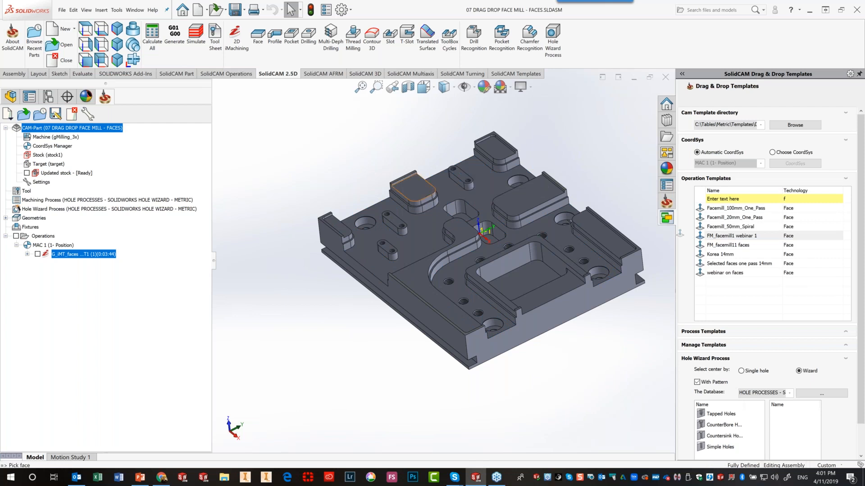
pyautogui.click(394, 217)
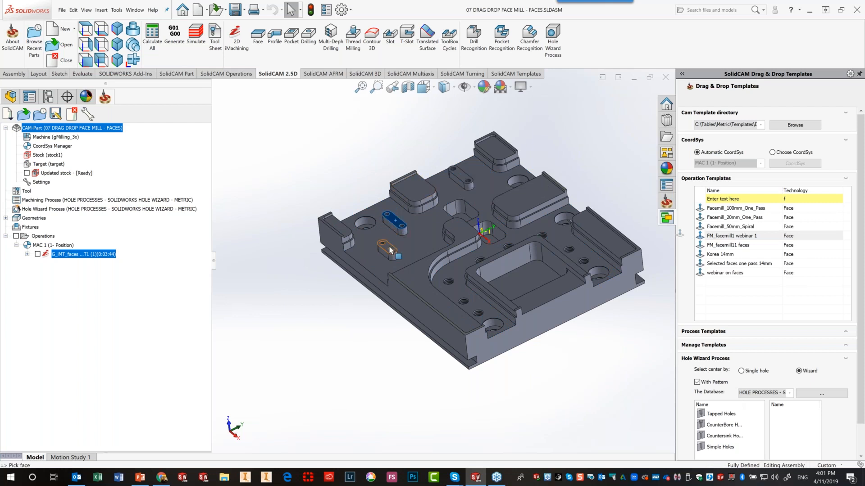
pyautogui.keyDown('ctrl'); pyautogui.click(390, 250); pyautogui.keyUp('ctrl')
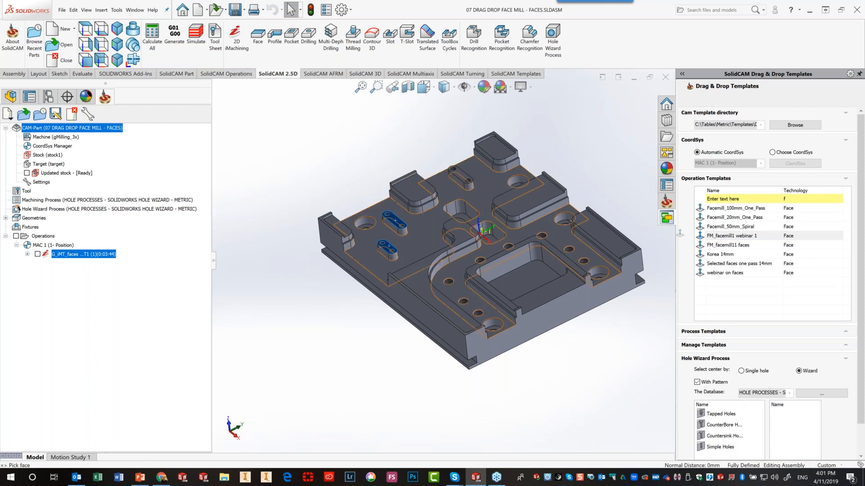
pyautogui.keyDown('ctrl'); pyautogui.click(464, 180); pyautogui.keyUp('ctrl')
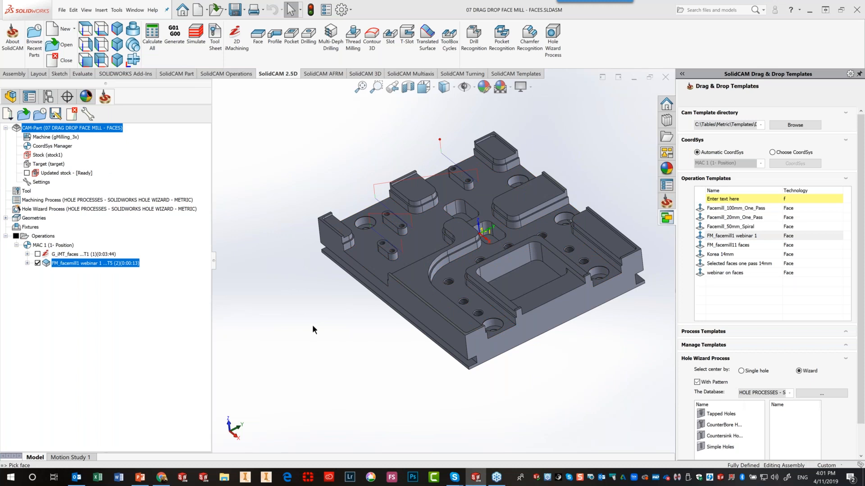
# Step: Switch to the PowerPoint presentation and show the face mill slides on updated stock boundary and top of target depth
pyautogui.click(136, 481)
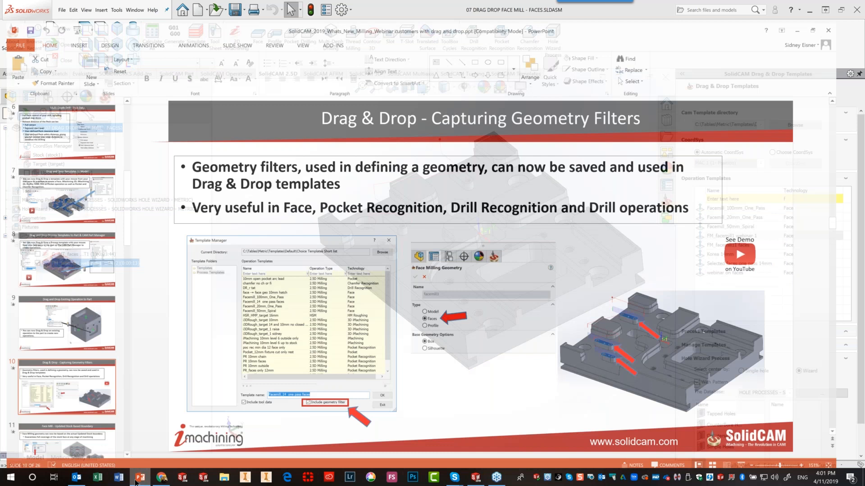
pyautogui.click(74, 443)
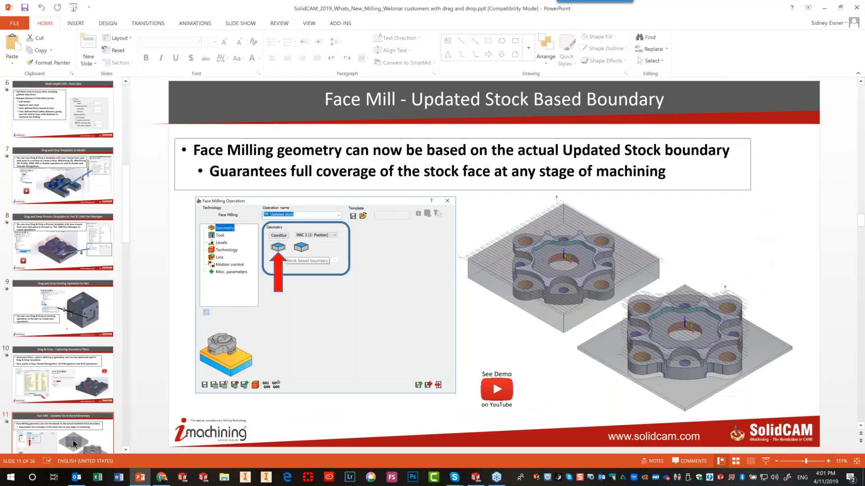
pyautogui.scroll(-1, 74, 444)
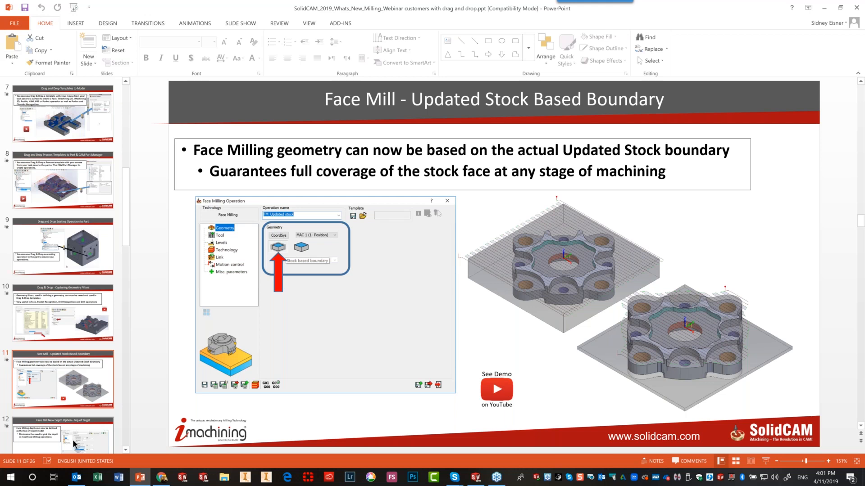
pyautogui.click(48, 437)
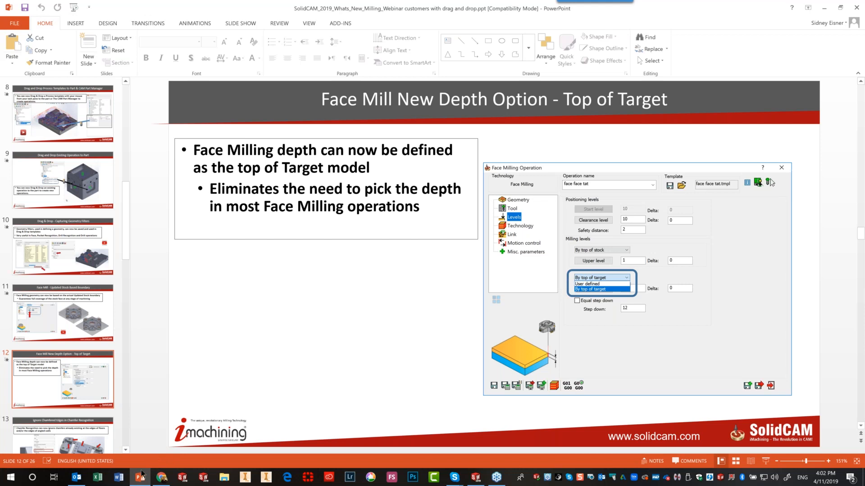
# Step: Return to SOLIDWORKS and open the CAM part 03 Face Mill Boundary by Updated Stock
pyautogui.click(476, 481)
pyautogui.click(476, 479)
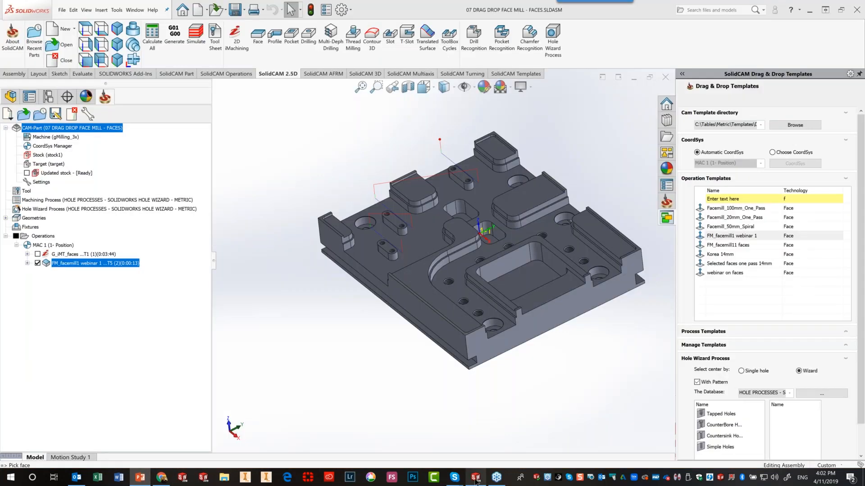
pyautogui.click(59, 46)
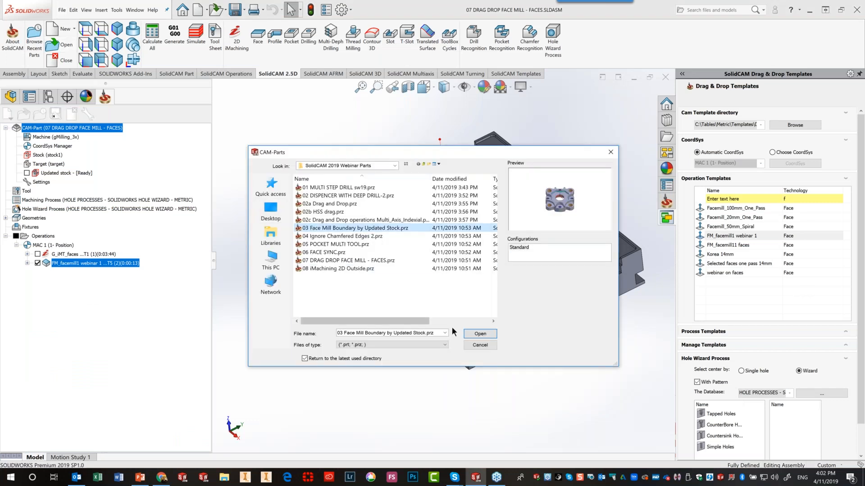
pyautogui.click(480, 334)
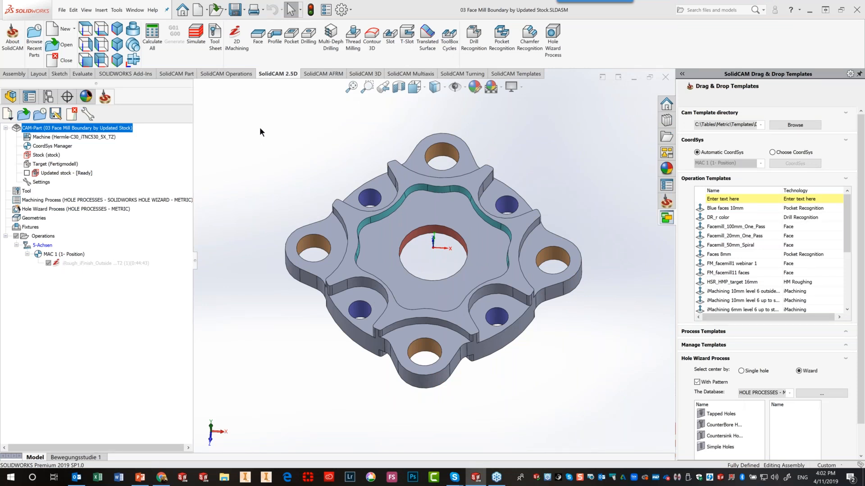
# Step: Add a face milling operation and select the 10 mm end mill as its tool
pyautogui.click(258, 45)
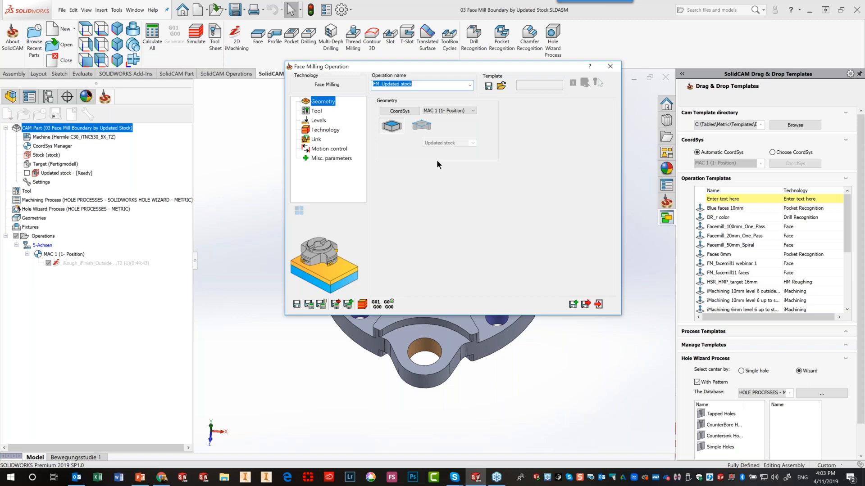
pyautogui.click(315, 112)
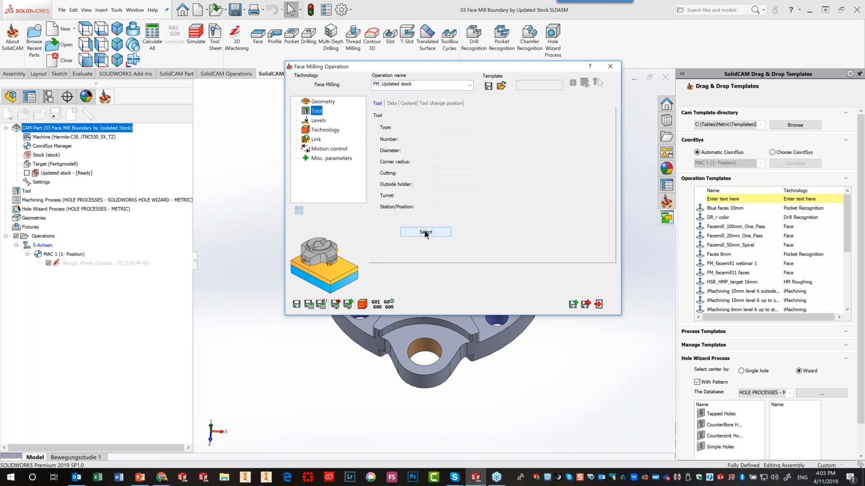
pyautogui.click(425, 232)
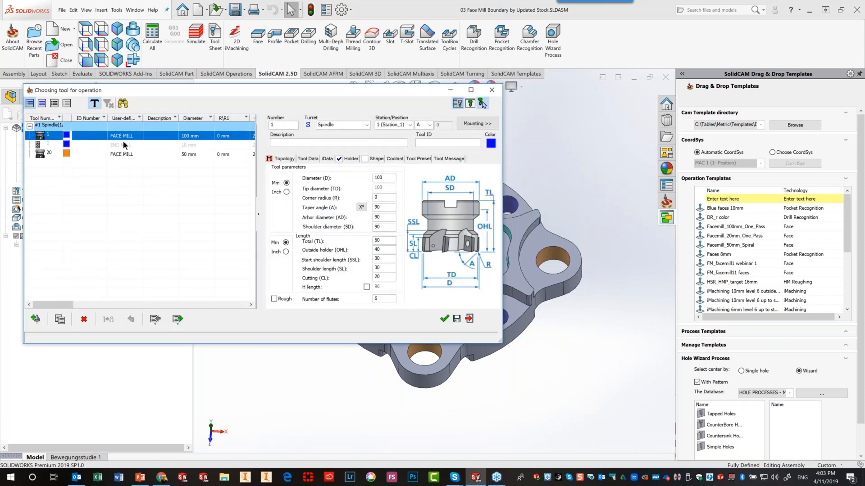
pyautogui.click(123, 142)
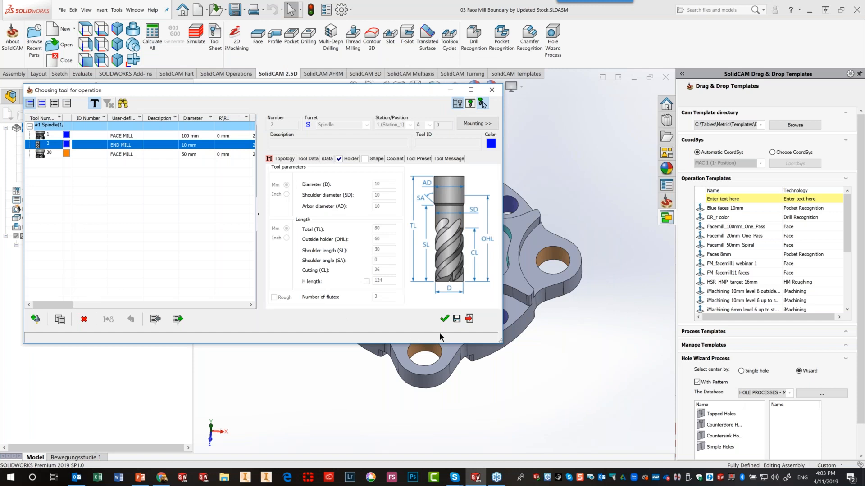
pyautogui.click(444, 318)
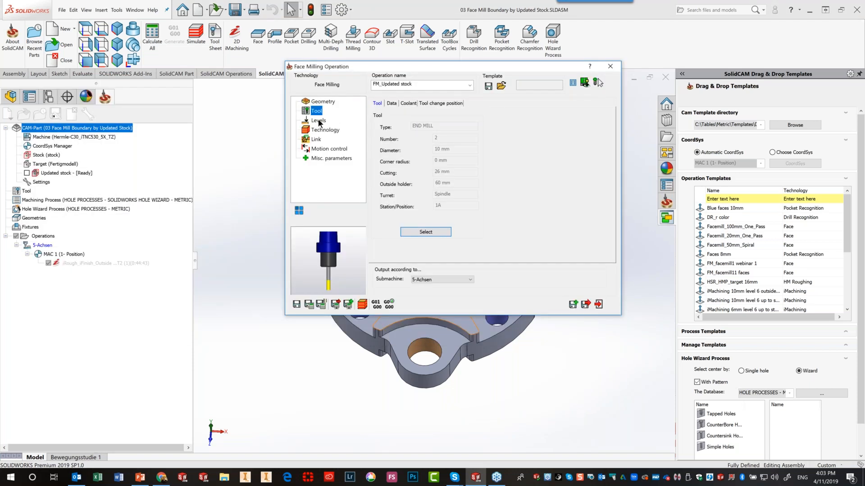
# Step: Set the upper milling level to By top of stock, then save, calculate and close the face milling operation
pyautogui.click(319, 120)
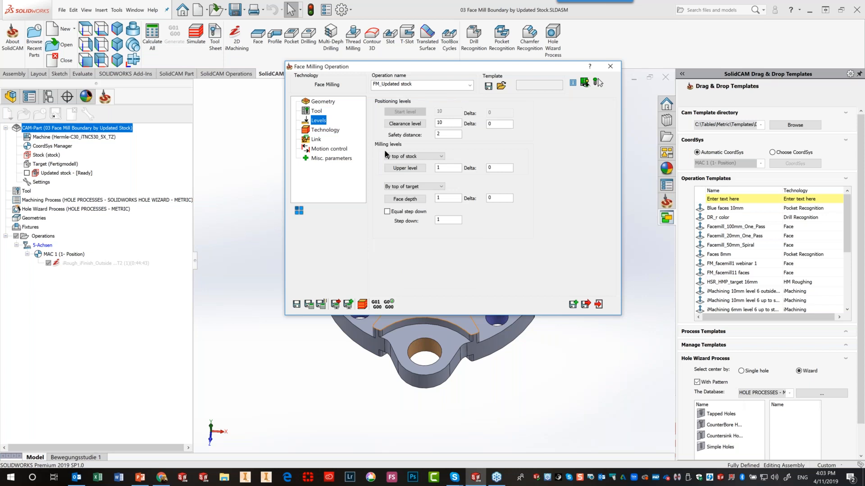
pyautogui.click(404, 158)
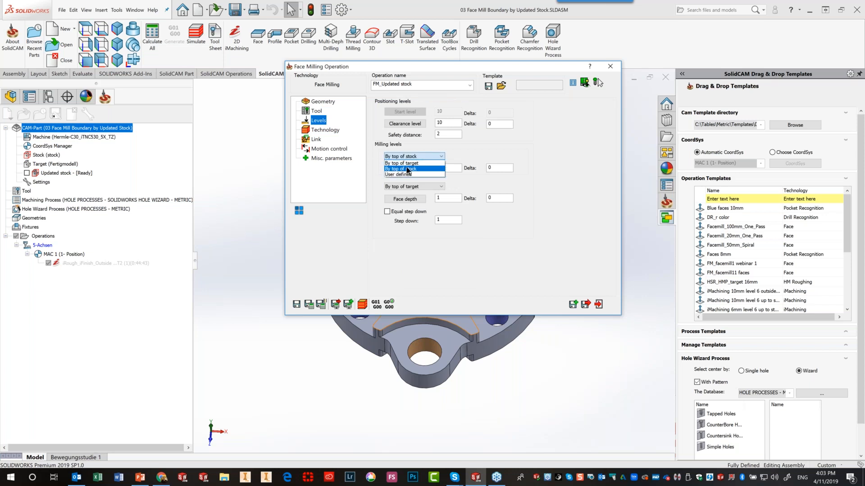
pyautogui.click(408, 169)
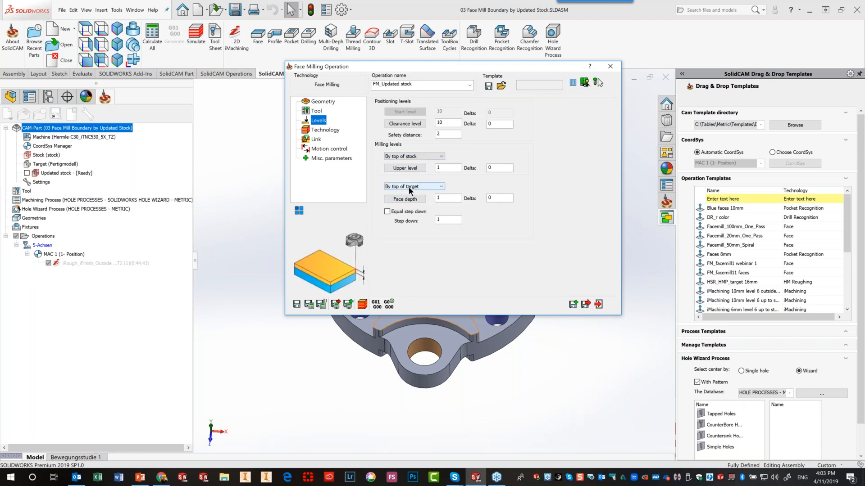
pyautogui.click(325, 130)
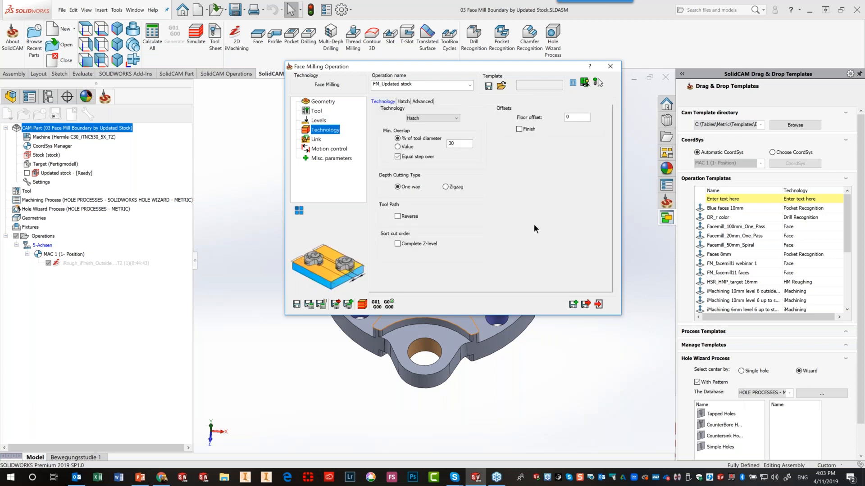
pyautogui.click(309, 304)
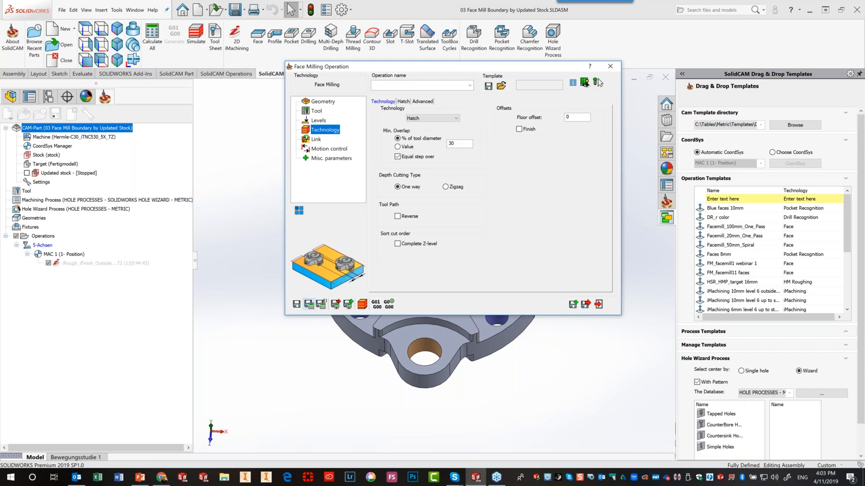
pyautogui.click(599, 305)
# Step: Show the updated stock in top view and unsuppress the iMachining rough and finish operation
pyautogui.click(27, 173)
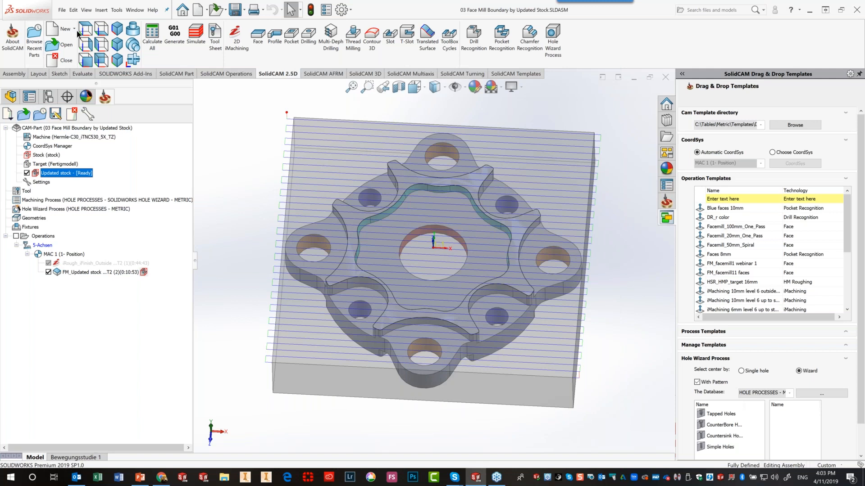
pyautogui.hotkey('ctrl', '5')
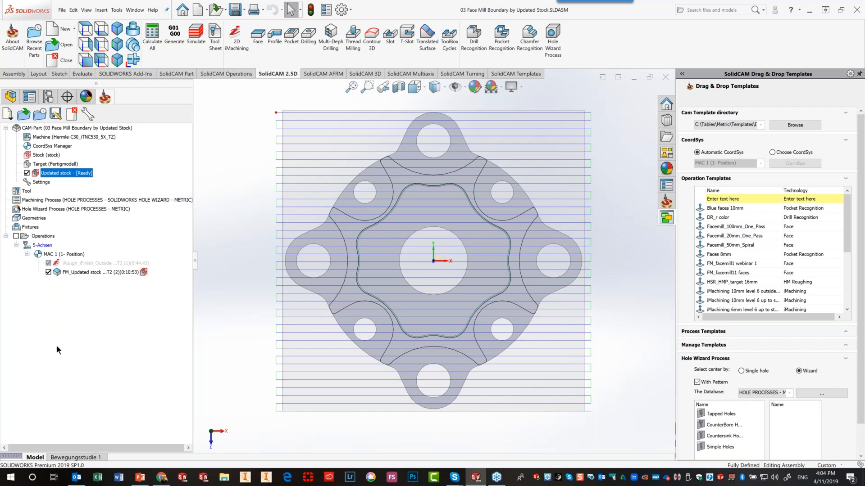
pyautogui.rightClick(70, 261)
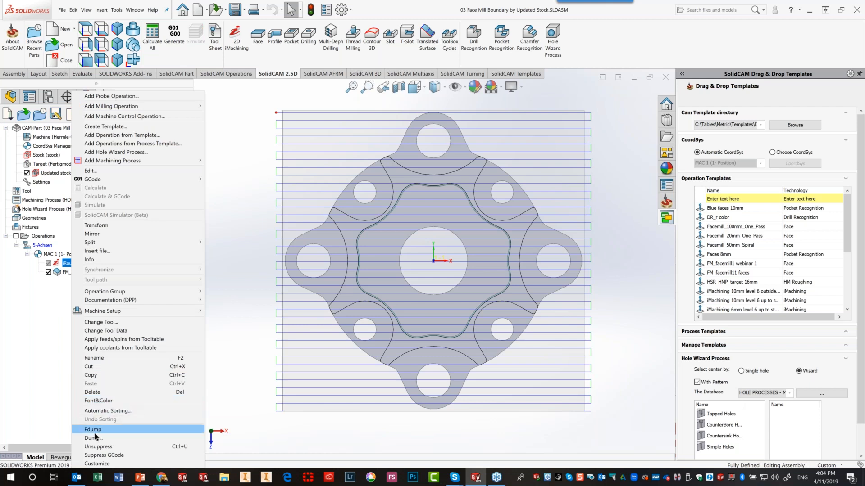
pyautogui.click(96, 447)
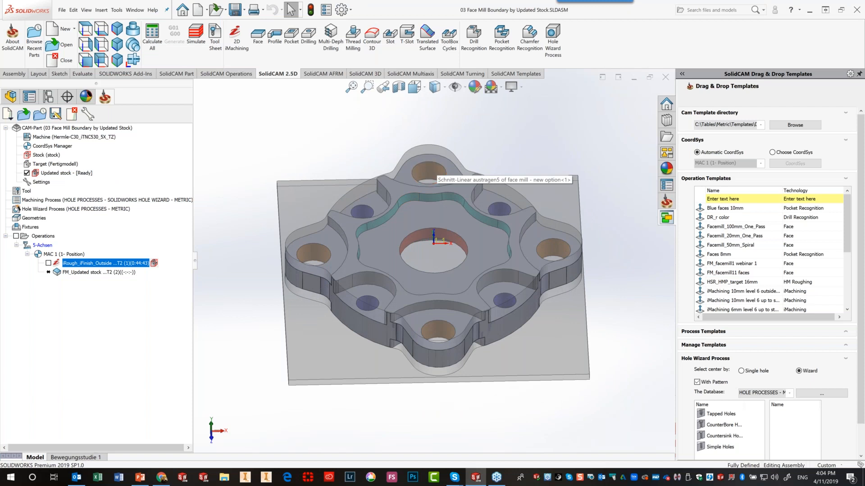
# Step: Recalculate the FM_Updated stock face milling operation
pyautogui.rightClick(80, 273)
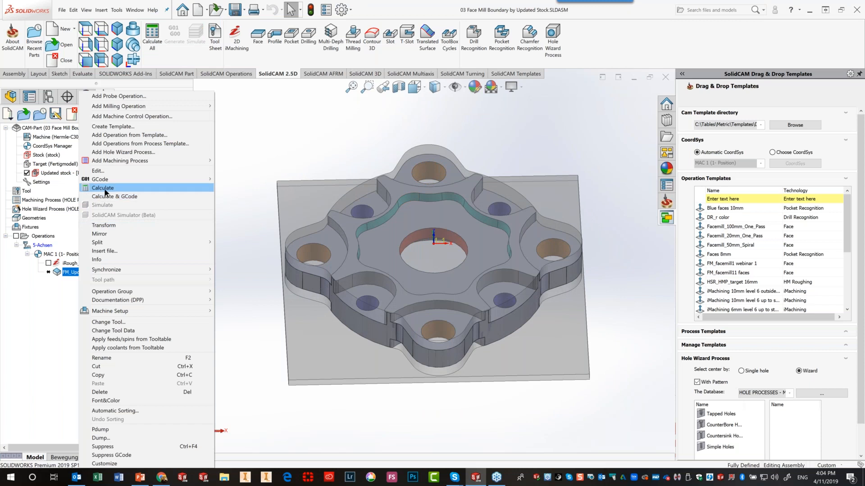
pyautogui.click(104, 190)
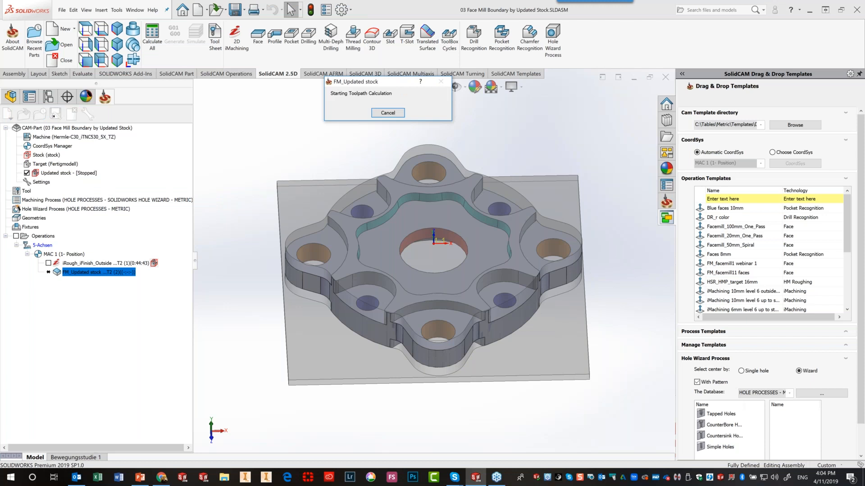
pyautogui.click(82, 31)
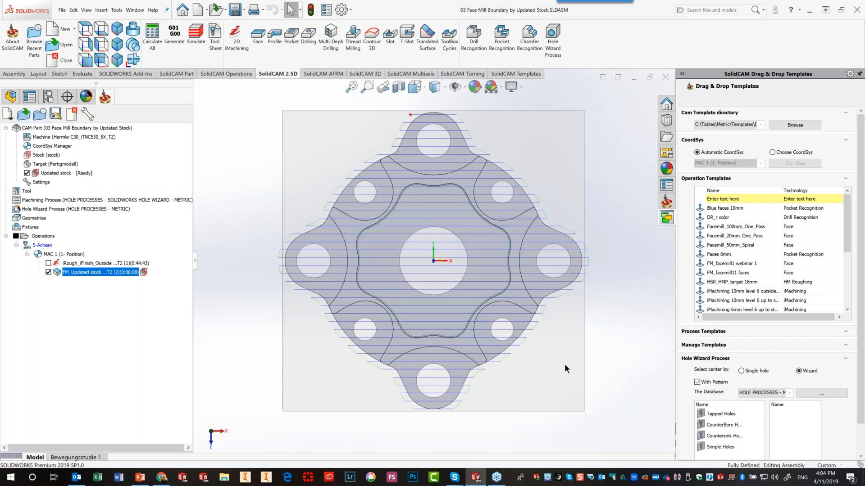
pyautogui.moveTo(562, 377); pyautogui.dragTo(547, 359, button='middle')
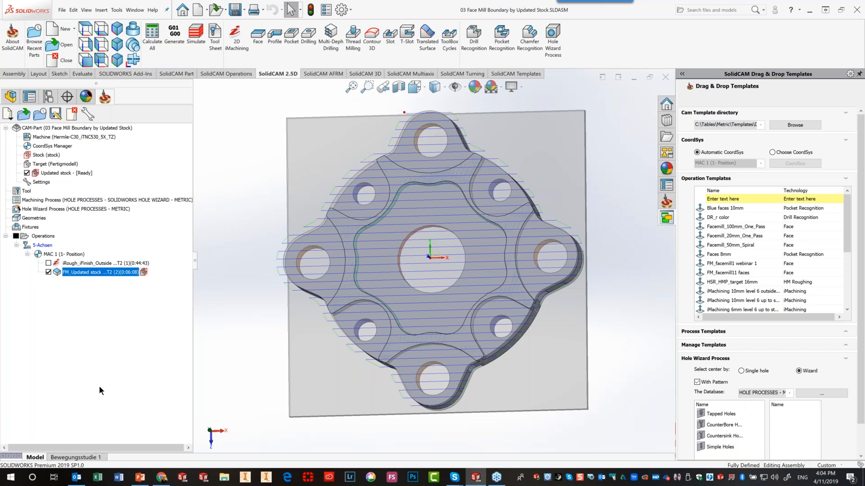
# Step: Switch to the presentation to show the slide on ignoring chamfered edges in chamfer recognition, then return
pyautogui.click(141, 481)
pyautogui.click(71, 439)
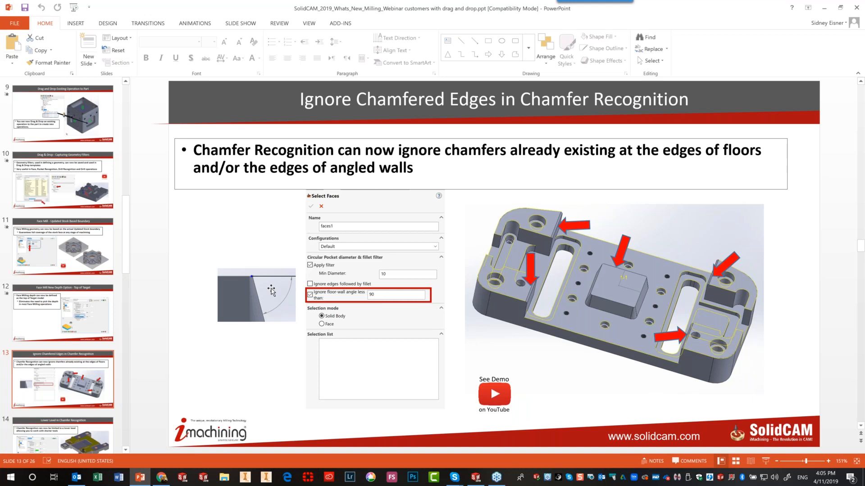
pyautogui.click(825, 9)
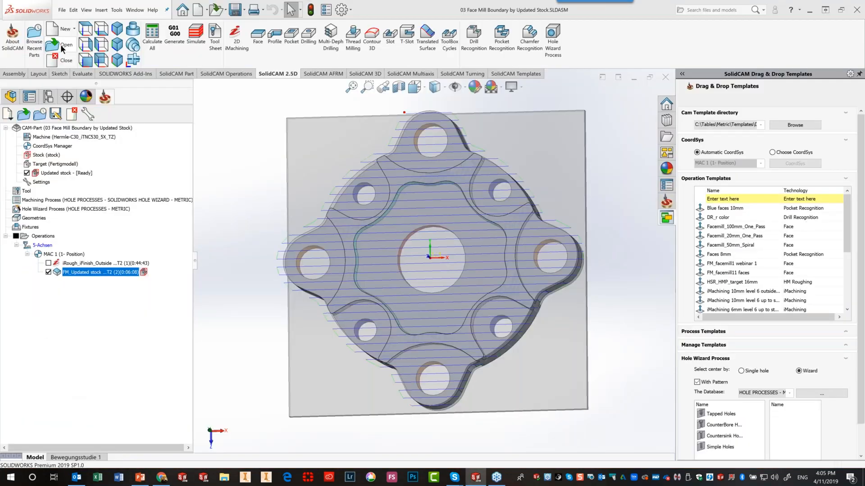
# Step: Open the CAM part 04 Ignore Chamfered Edges 2
pyautogui.click(63, 47)
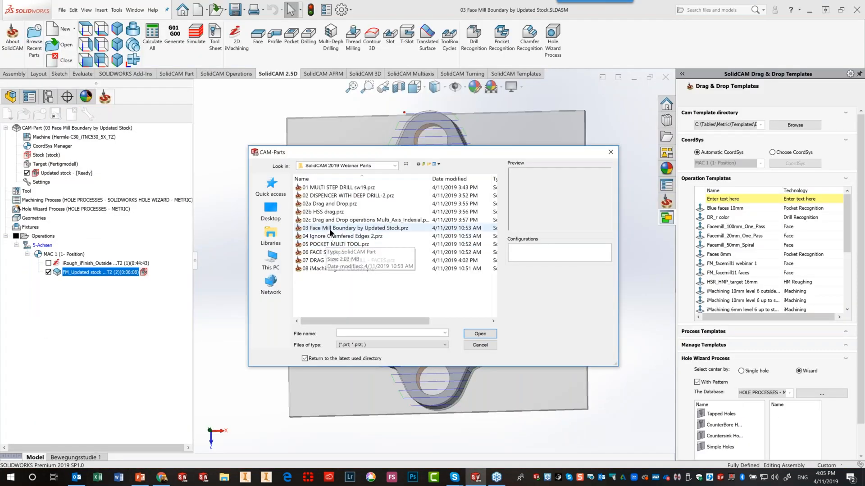
pyautogui.click(328, 235)
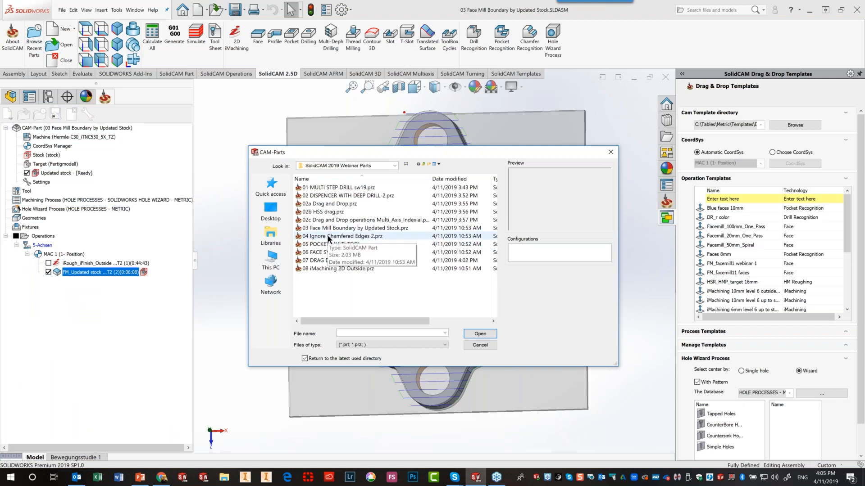
pyautogui.click(490, 334)
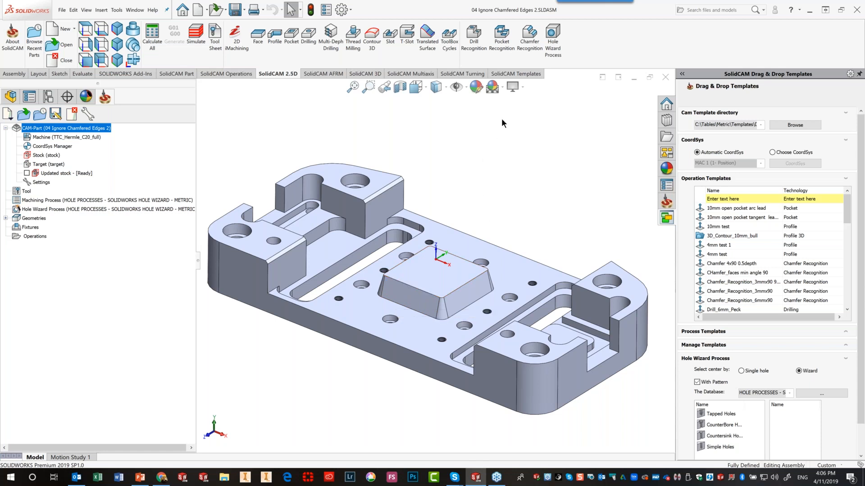
# Step: Start a Chamfer Recognition face selection with Ignore floor-wall angle less than 90 enabled, selecting the part's solid body
pyautogui.click(525, 44)
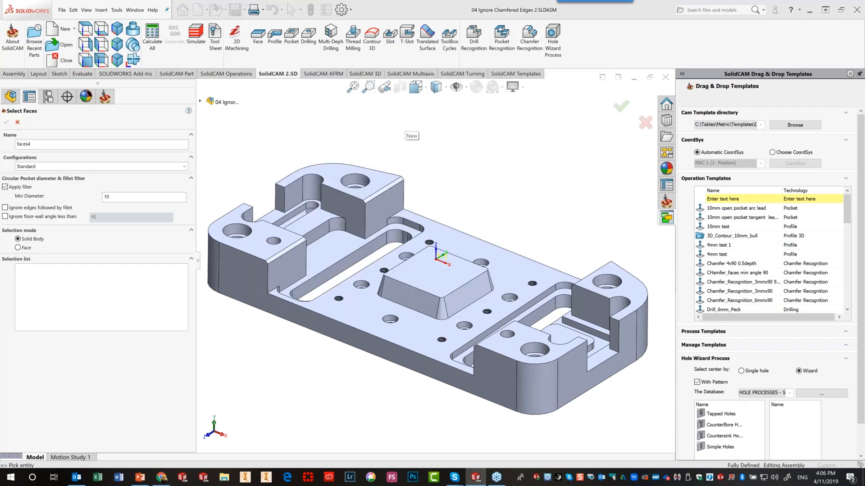
pyautogui.click(5, 217)
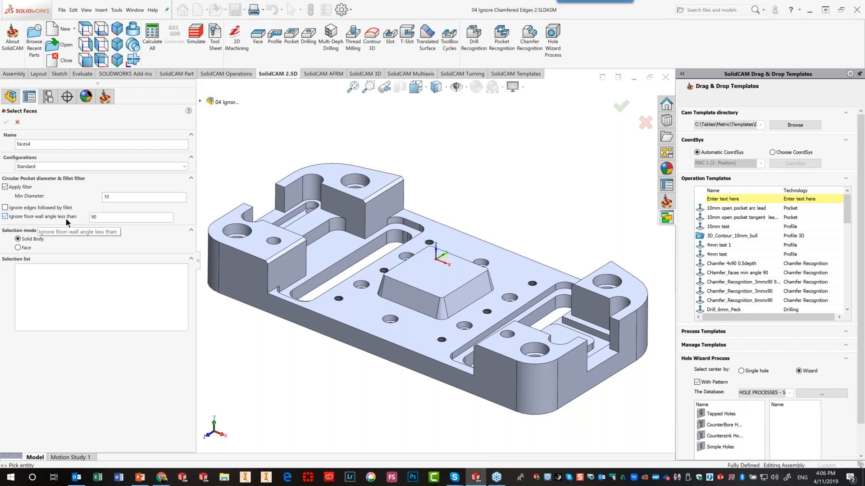
pyautogui.click(97, 218)
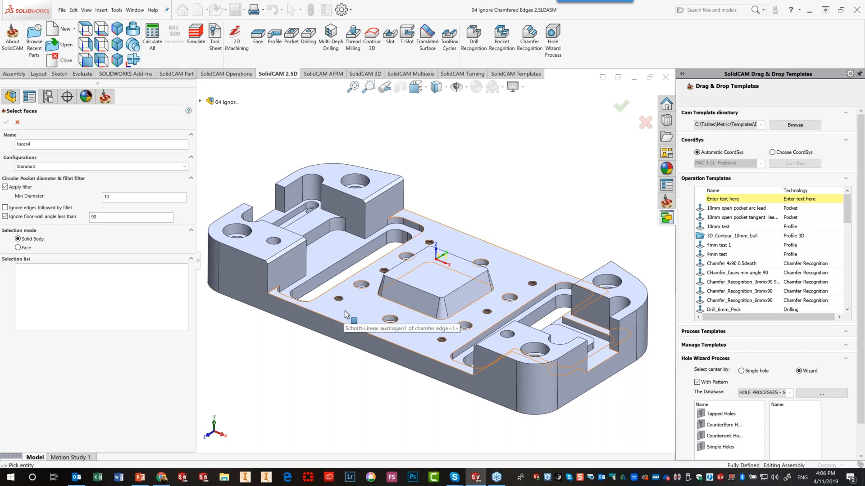
pyautogui.click(354, 319)
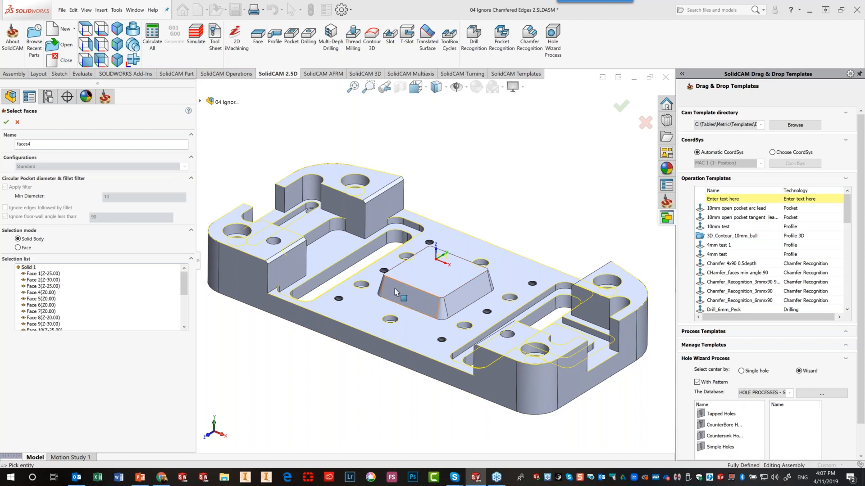
pyautogui.click(5, 122)
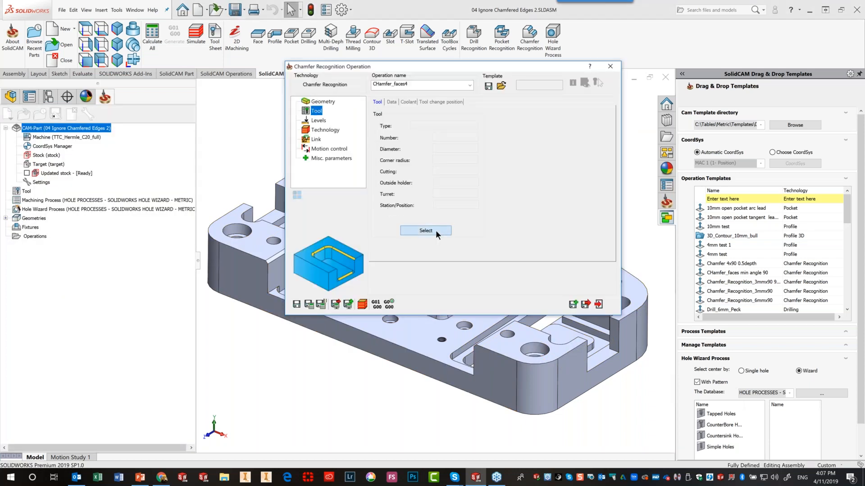
# Step: Choose the 3 mm chamfer drill tool for the operation
pyautogui.click(436, 230)
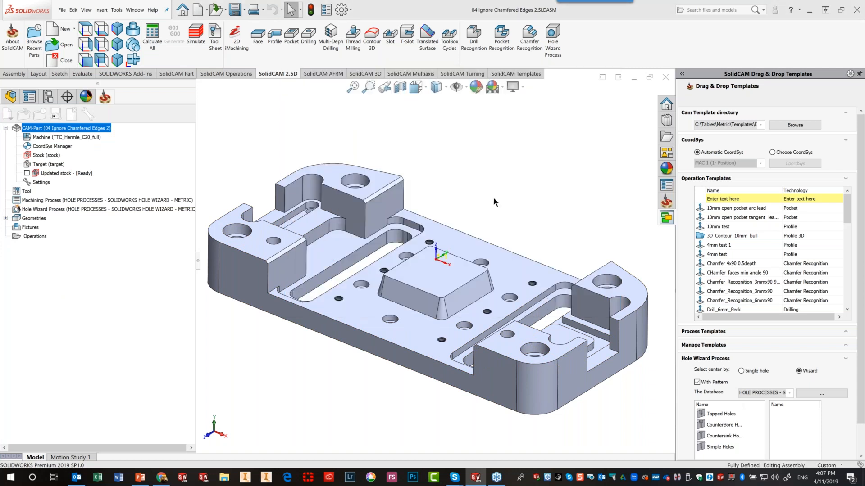
pyautogui.click(173, 145)
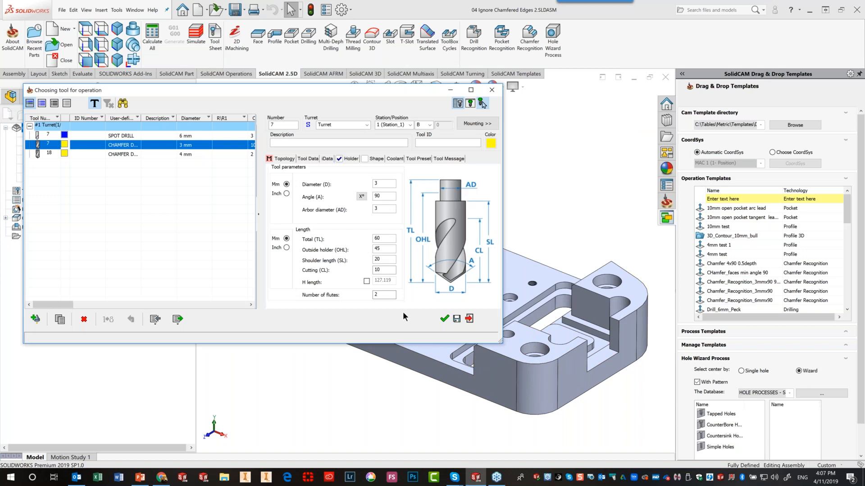
pyautogui.click(443, 319)
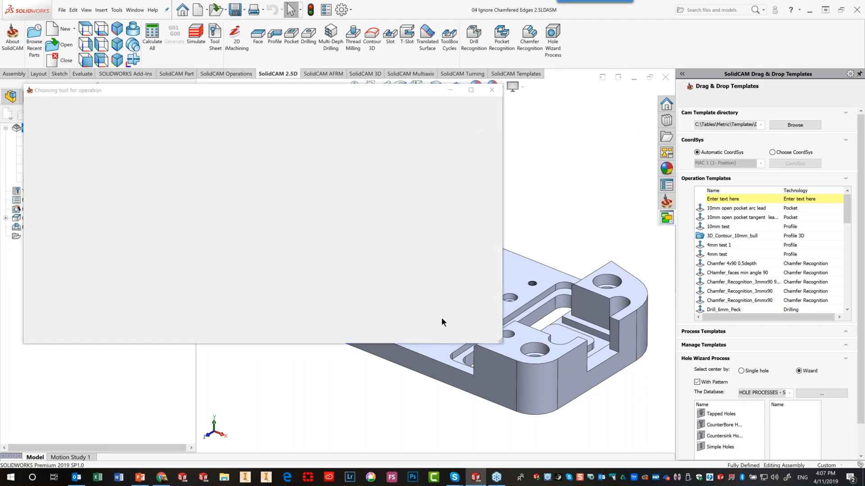
# Step: Set the chamfer depth to 0.2 in the operation's levels
pyautogui.click(318, 121)
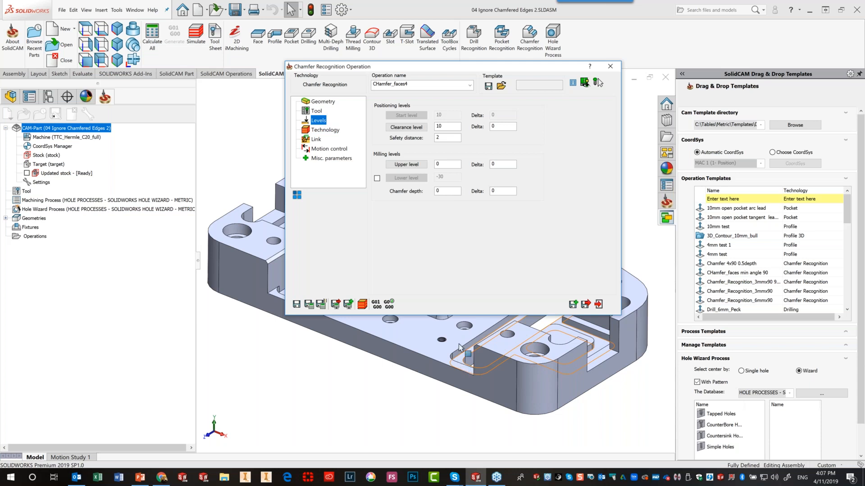
pyautogui.click(377, 176)
pyautogui.click(377, 178)
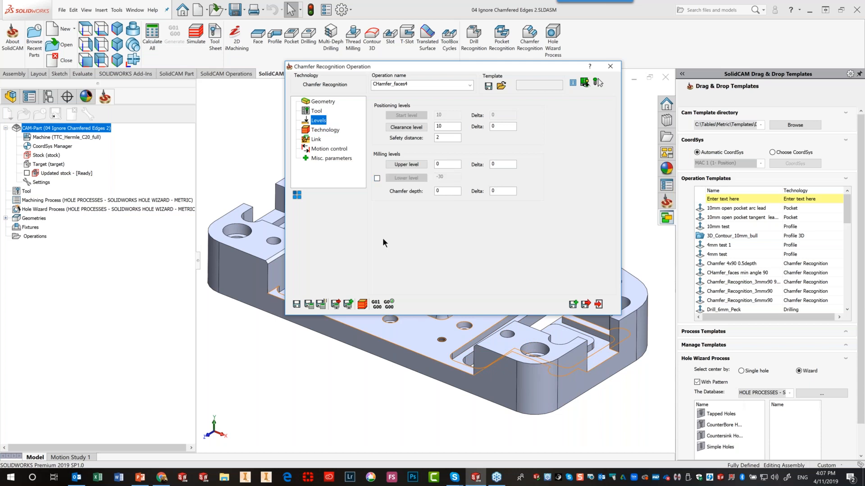
pyautogui.doubleClick(445, 192)
pyautogui.write('.2')
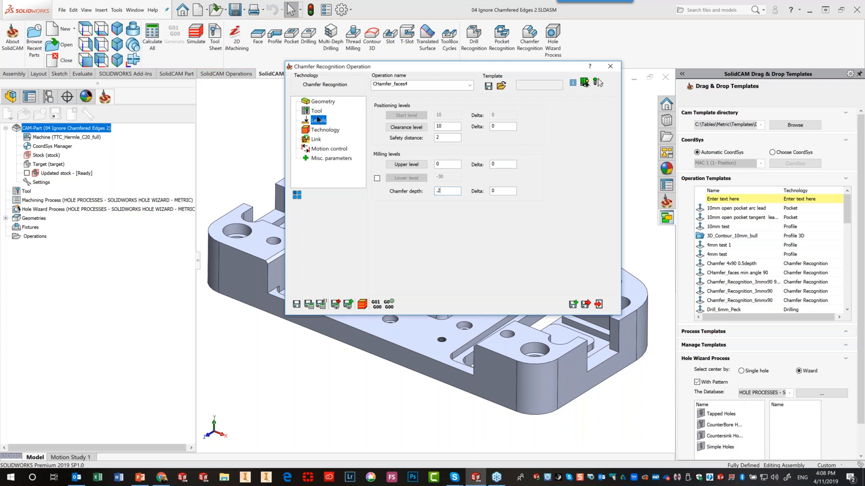
# Step: Set the chamfer cutting diameter to 2
pyautogui.click(322, 130)
pyautogui.moveTo(461, 126); pyautogui.dragTo(433, 137)
pyautogui.write('2')
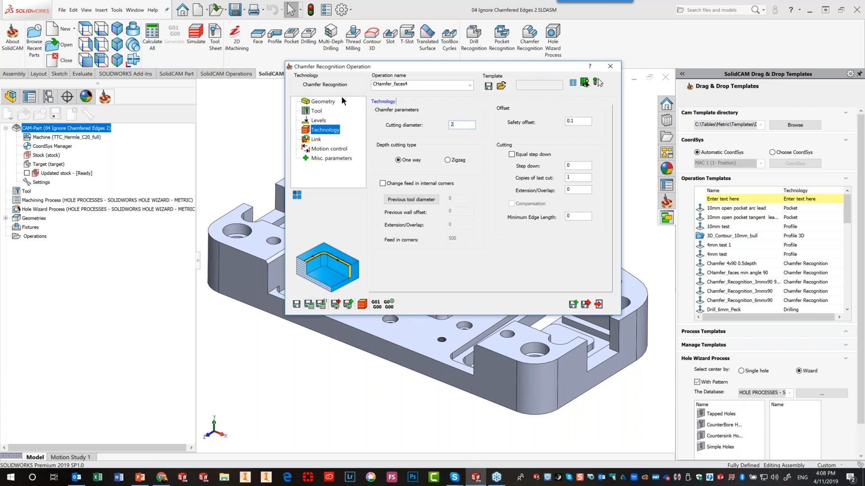
# Step: Enable 3D Model protection using the target, then save and calculate the operation
pyautogui.click(323, 101)
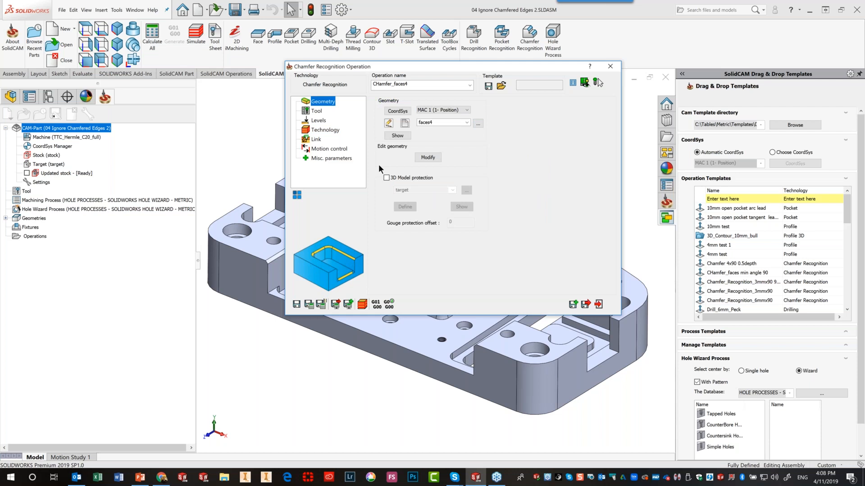
pyautogui.click(386, 177)
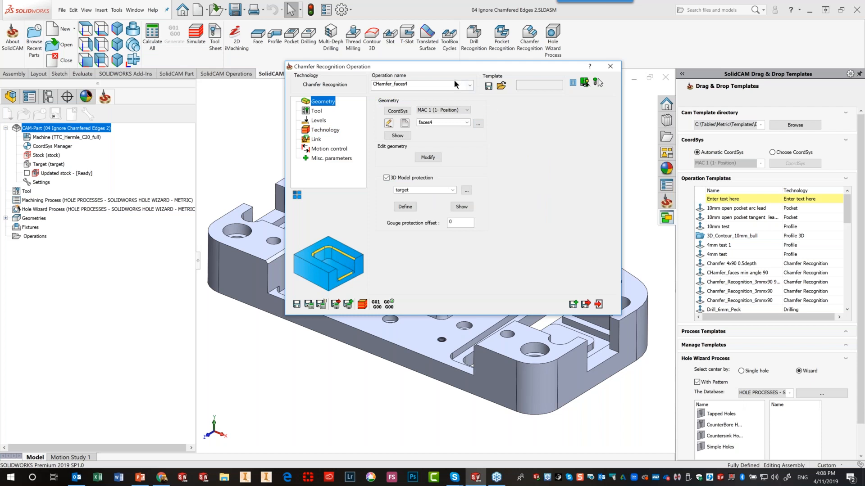
pyautogui.moveTo(437, 64); pyautogui.dragTo(571, 16)
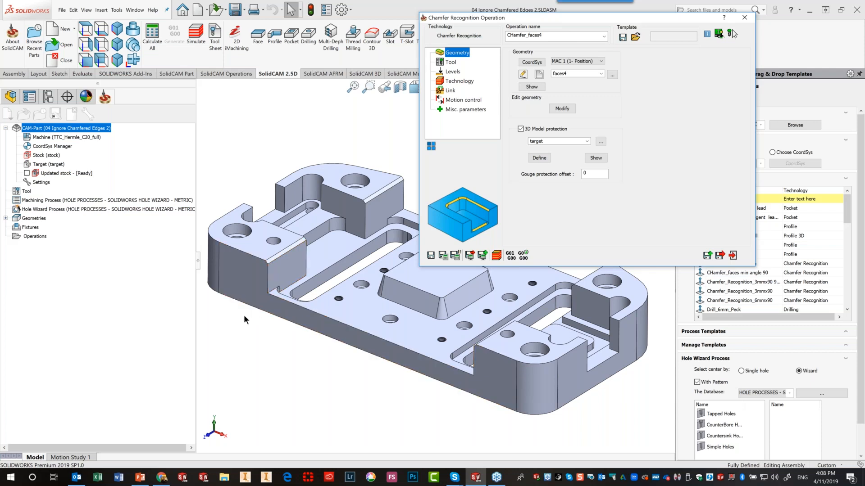
pyautogui.click(443, 255)
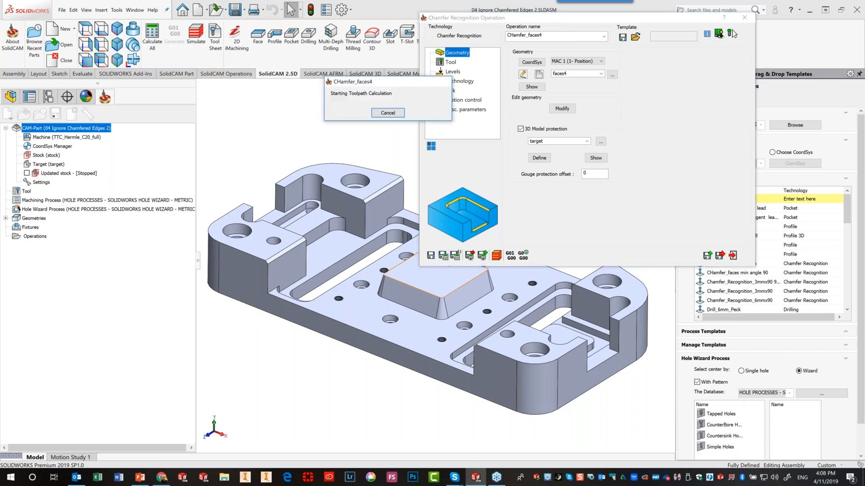
# Step: Simulate the chamfer toolpath in SolidVerify and inspect the machined edges
pyautogui.click(496, 255)
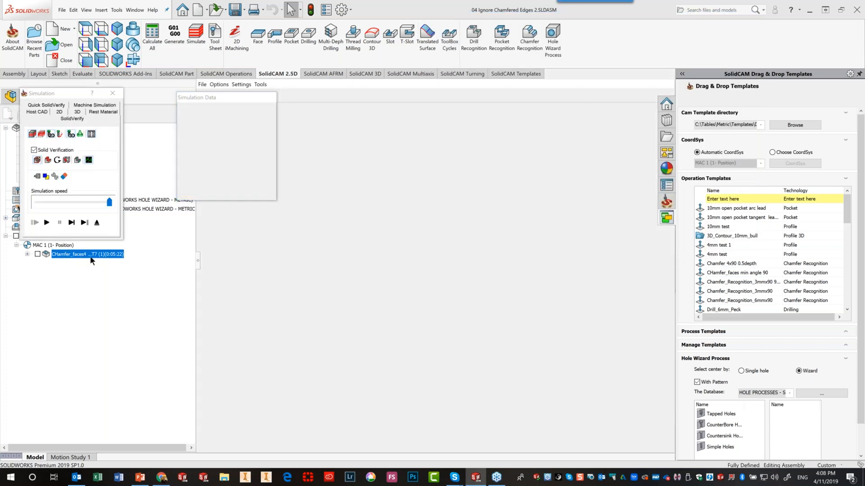
pyautogui.click(54, 198)
pyautogui.moveTo(62, 200); pyautogui.dragTo(77, 199)
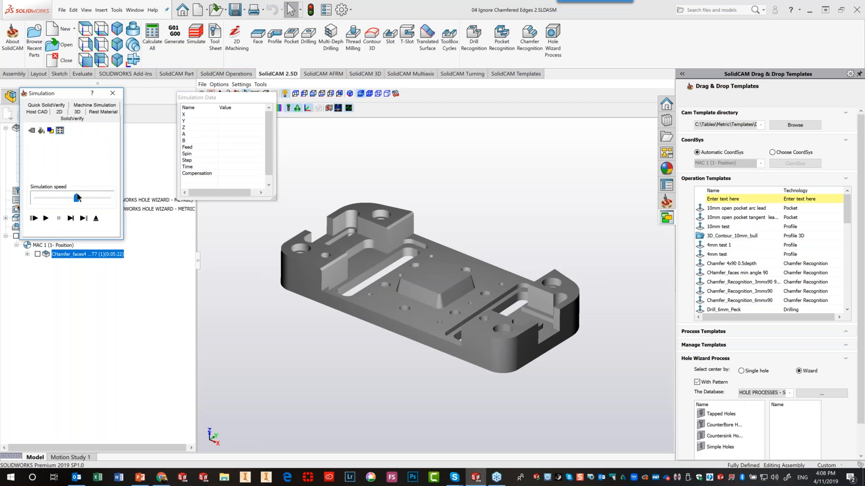
pyautogui.click(45, 218)
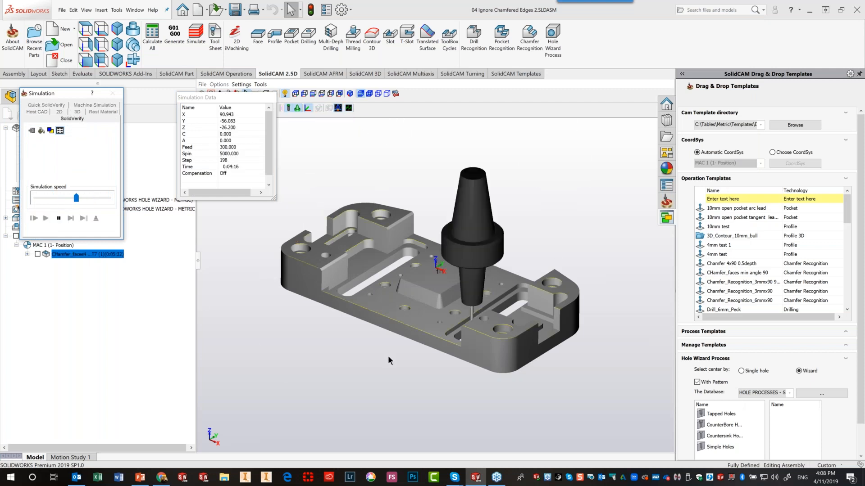
pyautogui.scroll(3, 383, 268)
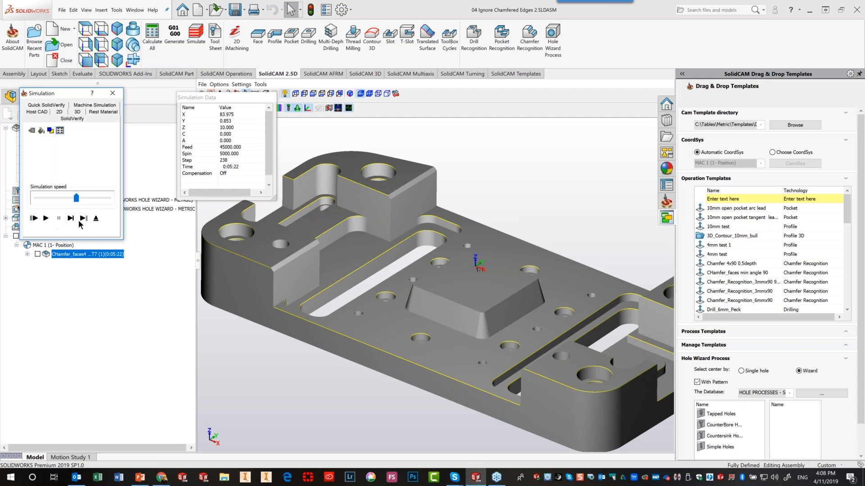
pyautogui.click(96, 218)
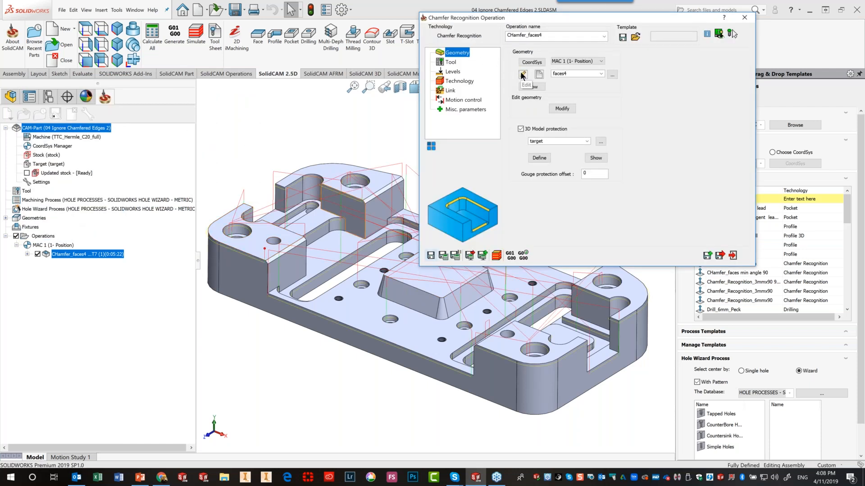
# Step: Redefine the chamfer faces with Ignore floor-wall angle less than 70, reselecting the solid body
pyautogui.click(522, 76)
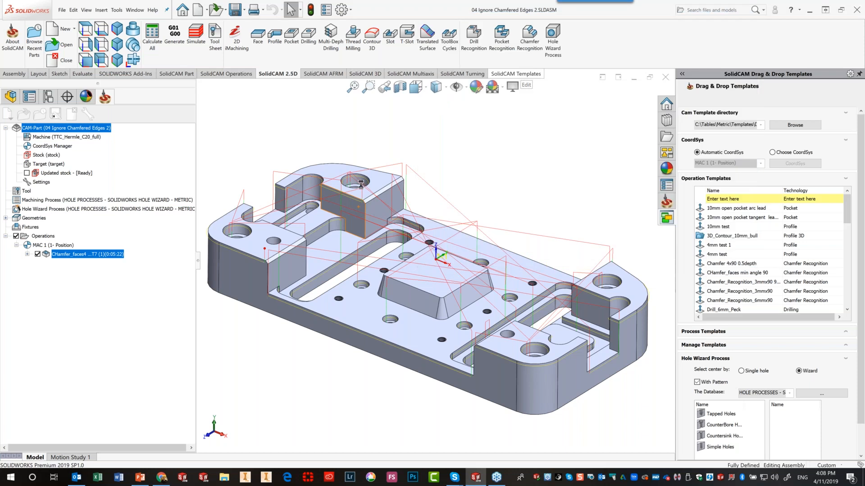
pyautogui.rightClick(33, 268)
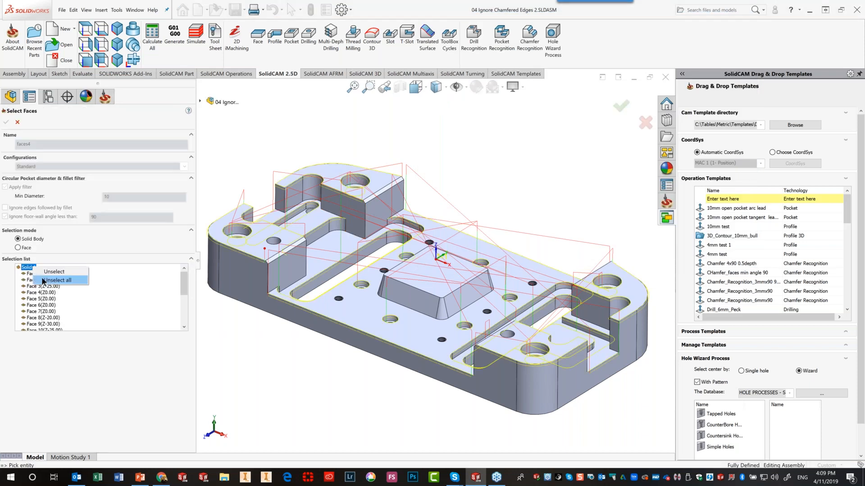
pyautogui.click(42, 278)
pyautogui.click(100, 216)
pyautogui.doubleClick(100, 216)
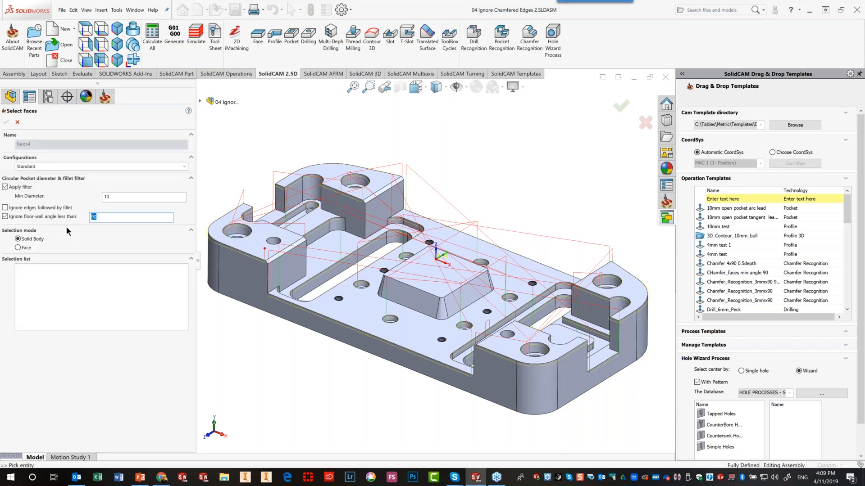
pyautogui.write('70')
pyautogui.click(354, 313)
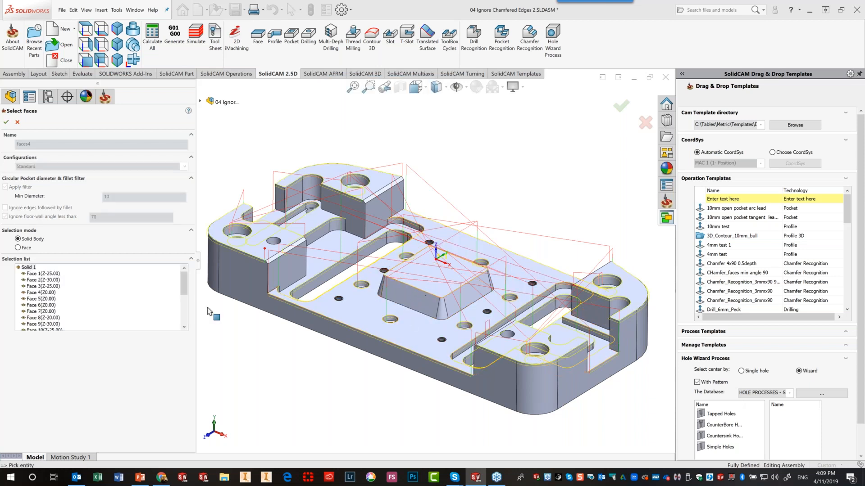
pyautogui.click(6, 122)
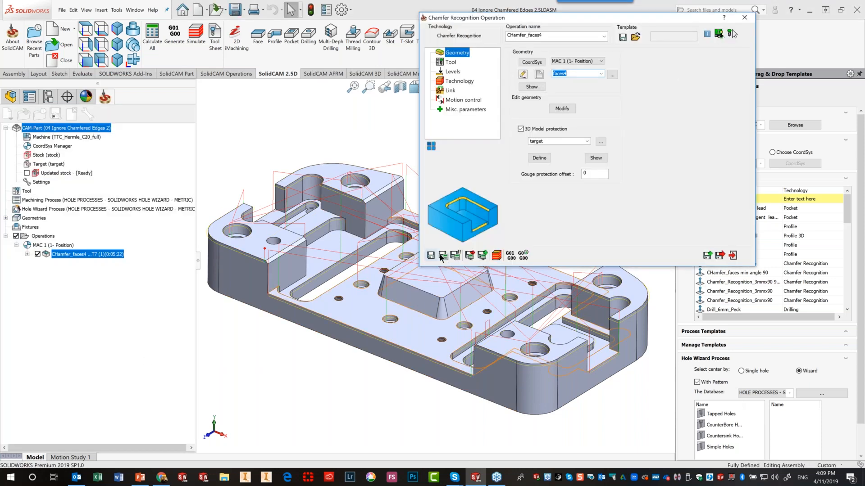
# Step: Recalculate the chamfer operation and simulate it in SolidVerify
pyautogui.click(441, 257)
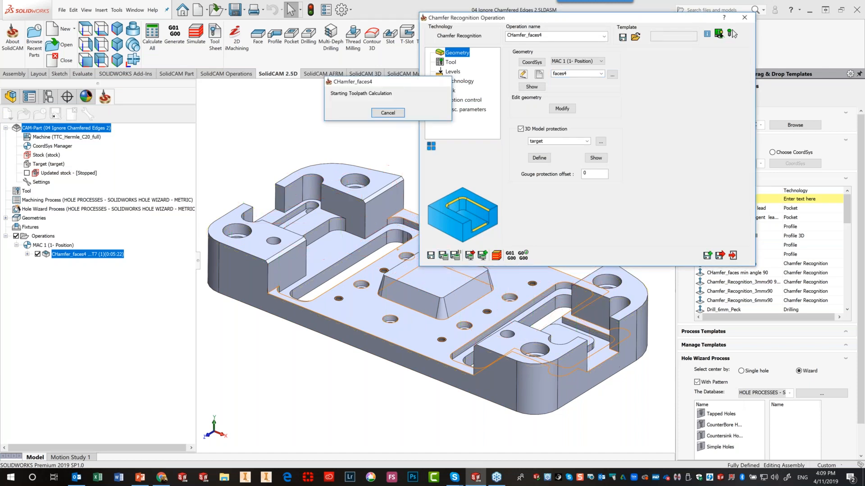
pyautogui.click(500, 259)
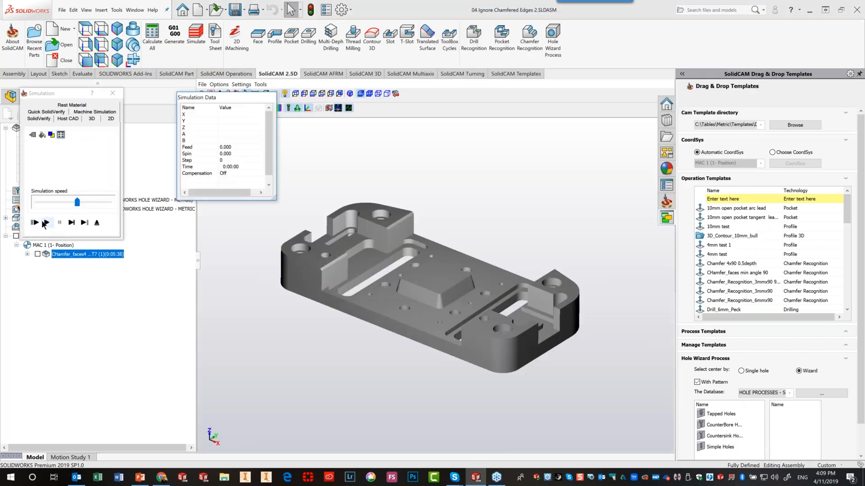
pyautogui.click(47, 222)
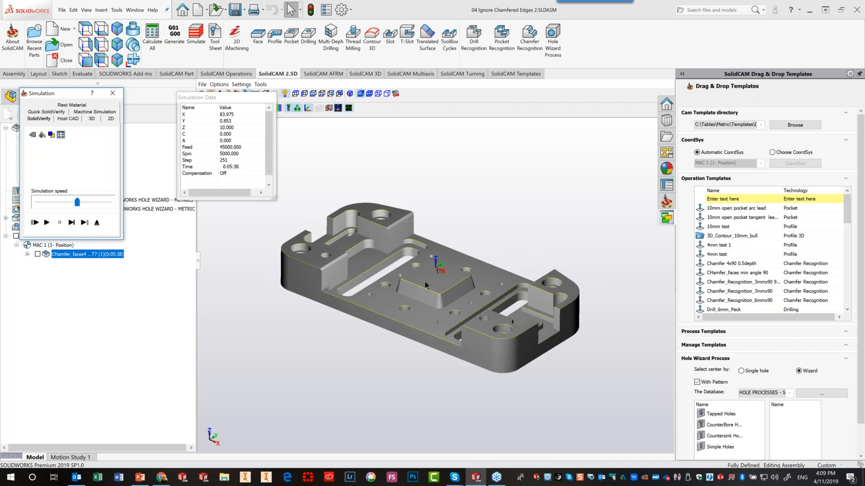
pyautogui.click(97, 223)
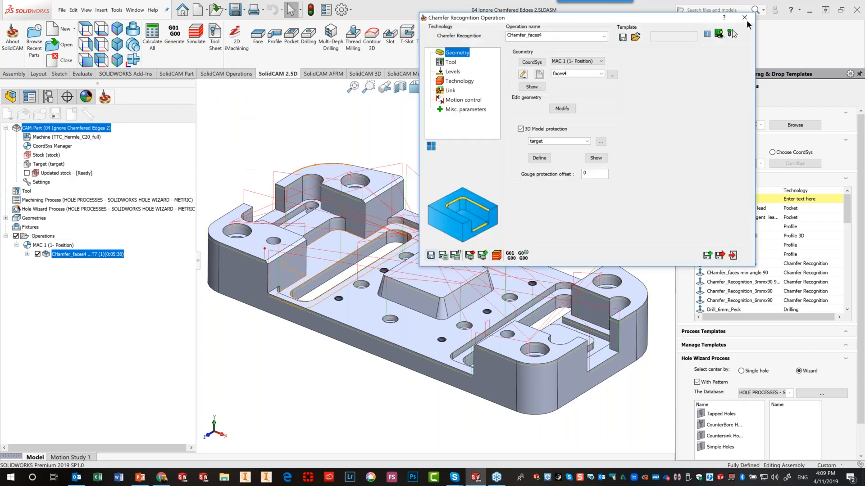
# Step: Close the operation dialog and delete the chamfer recognition operation
pyautogui.click(732, 256)
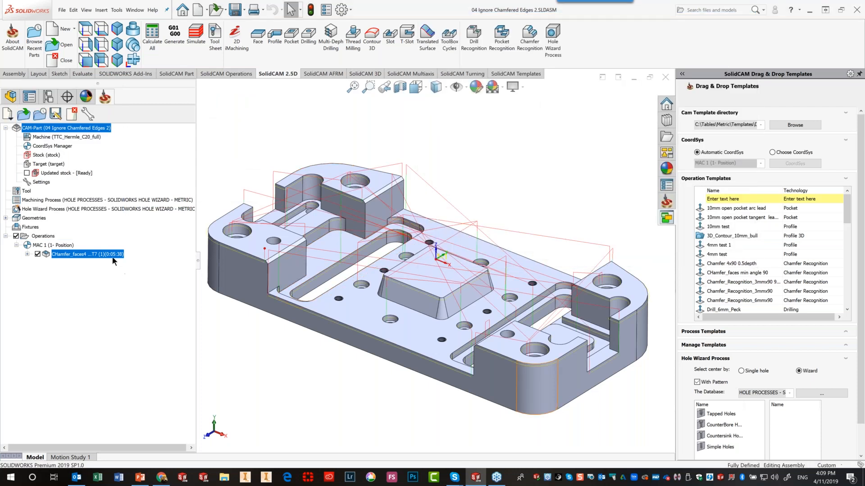
pyautogui.rightClick(113, 256)
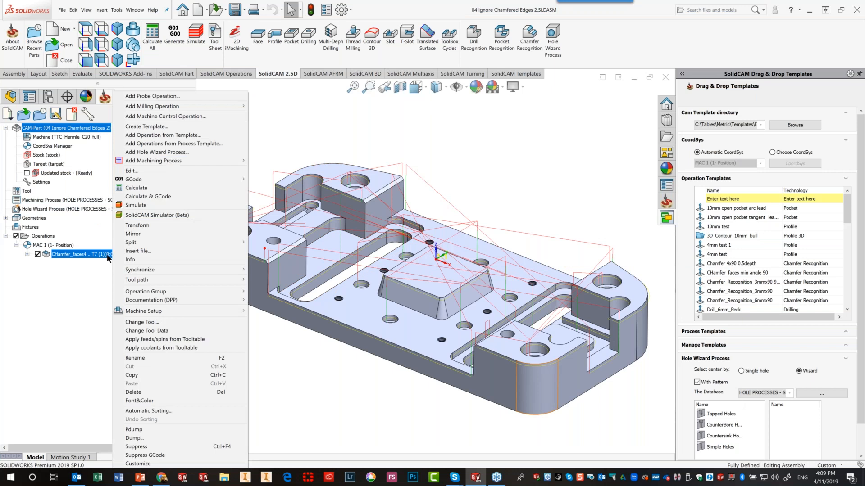
pyautogui.click(153, 391)
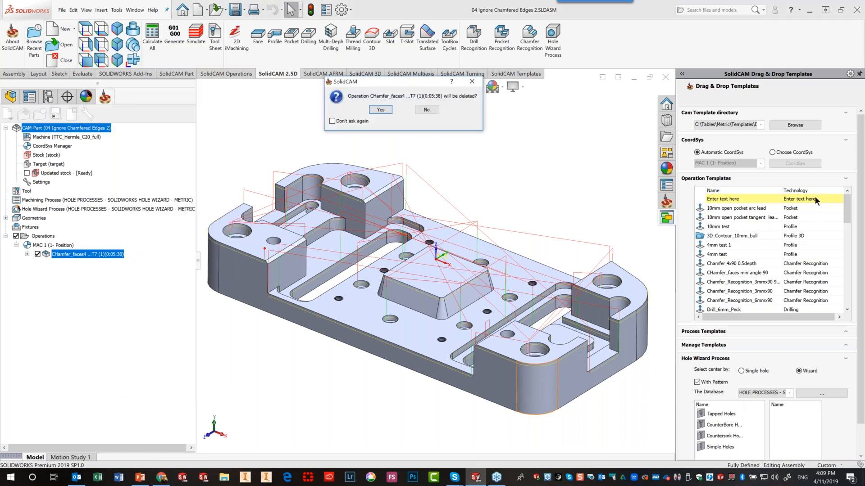
pyautogui.click(388, 108)
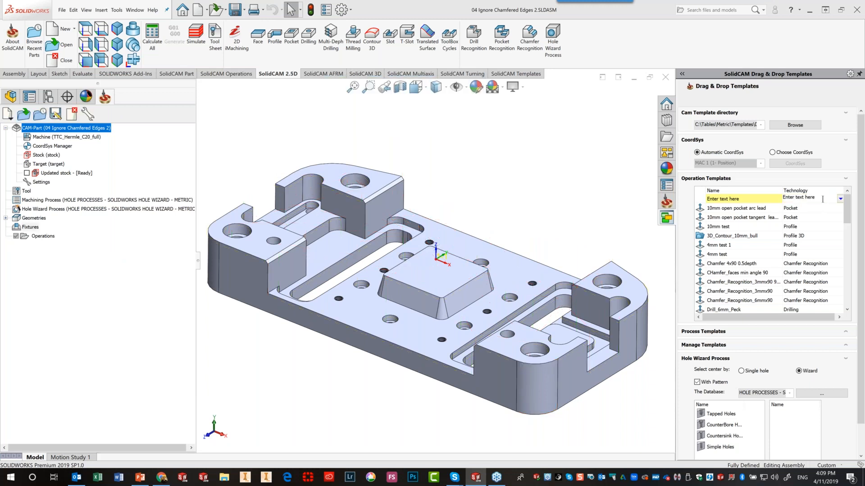
# Step: Filter the operation templates by "ch" and drop the Chamfer_Recognition_3mmx90 90deg template onto the part
pyautogui.click(822, 199)
pyautogui.write('ch')
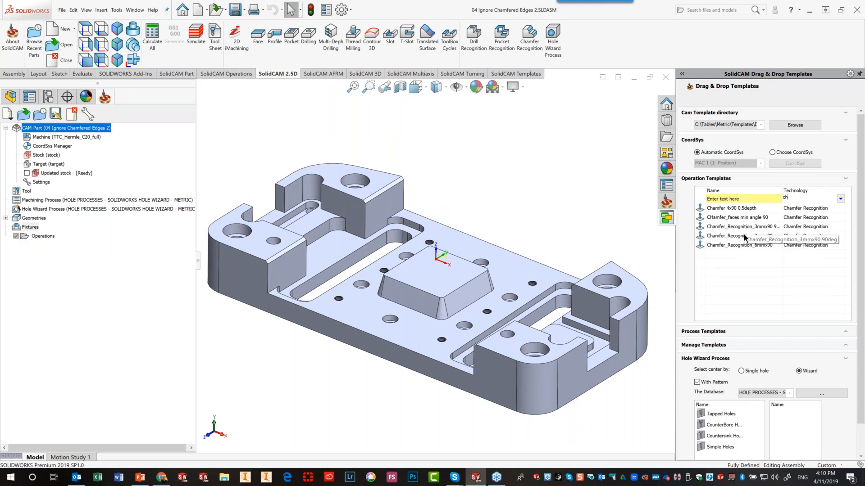
pyautogui.moveTo(743, 231); pyautogui.dragTo(516, 263)
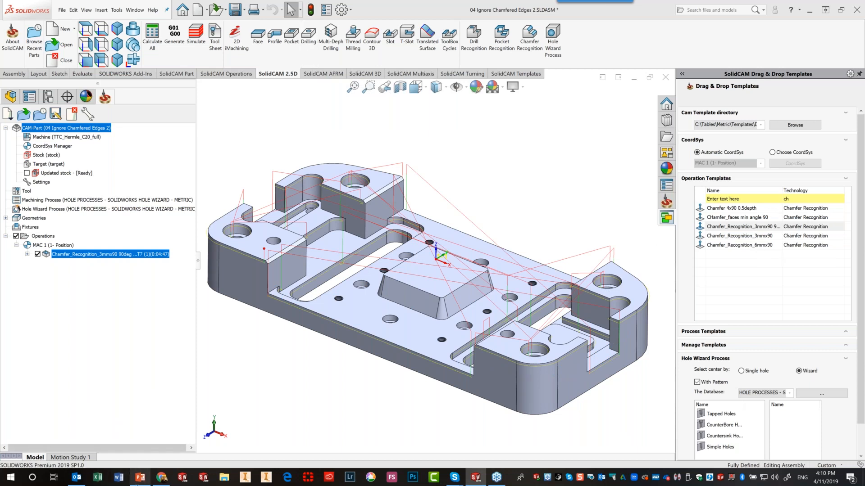
# Step: Switch to PowerPoint and go to the Multi-tool in Pocket Operation slide
pyautogui.click(140, 477)
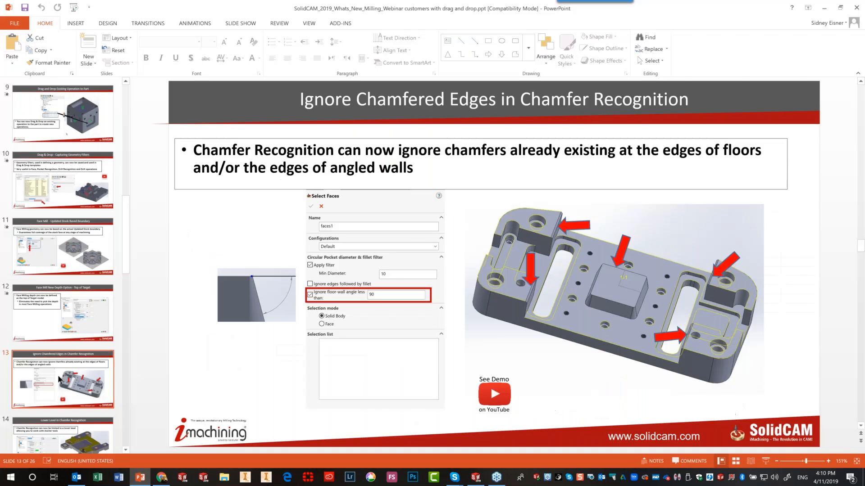
pyautogui.scroll(-1, 58, 380)
pyautogui.scroll(-3, 58, 374)
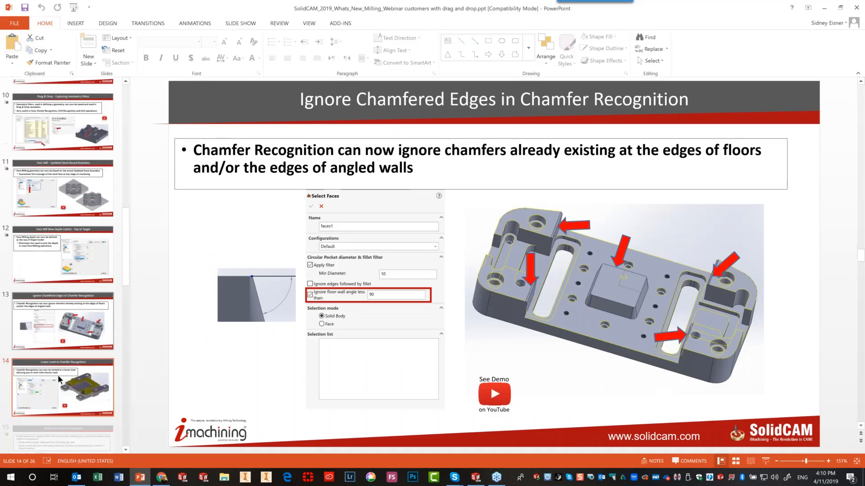
pyautogui.click(58, 375)
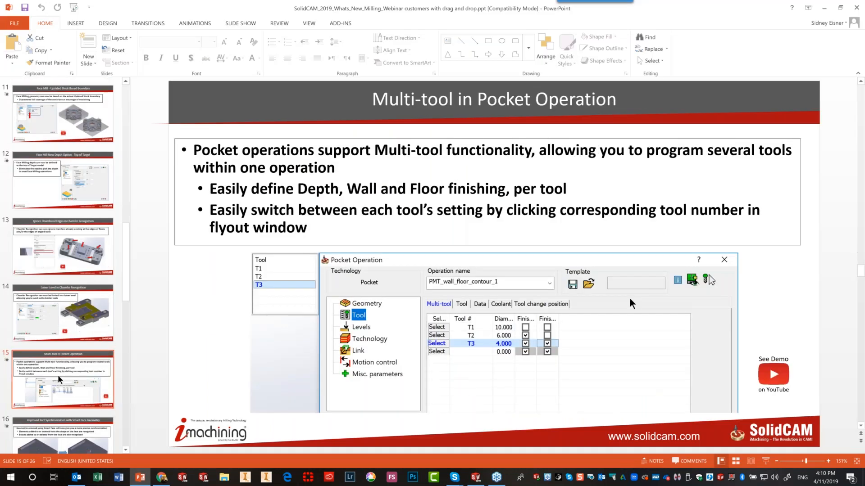
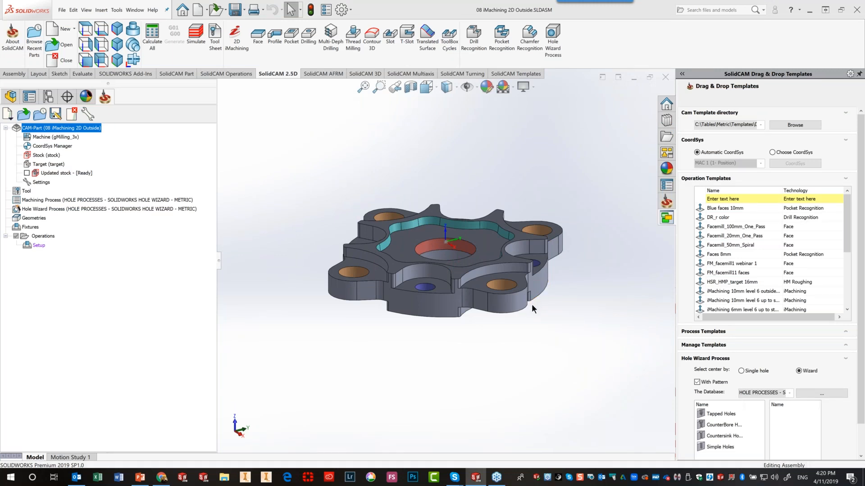
# Step: Start a 2D iMachining multi-tool operation on the part using the outside feature recognition mode
pyautogui.moveTo(531, 304); pyautogui.dragTo(514, 269, button='middle')
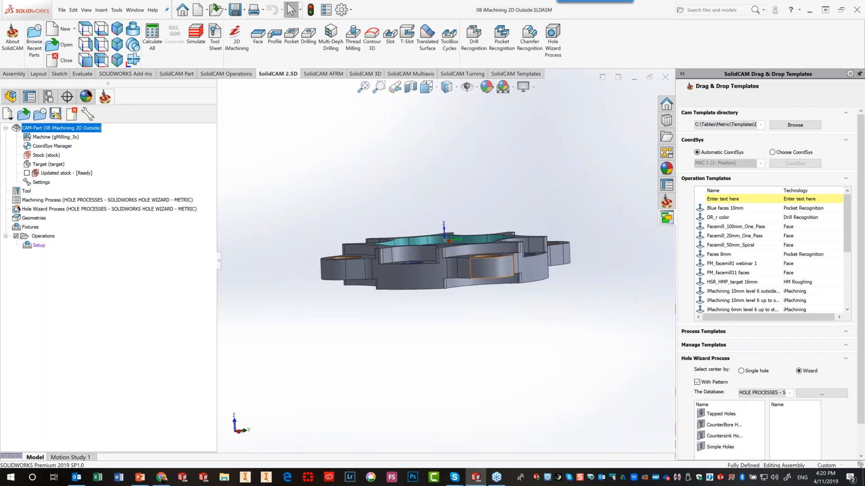
pyautogui.moveTo(408, 276); pyautogui.dragTo(383, 338, button='middle')
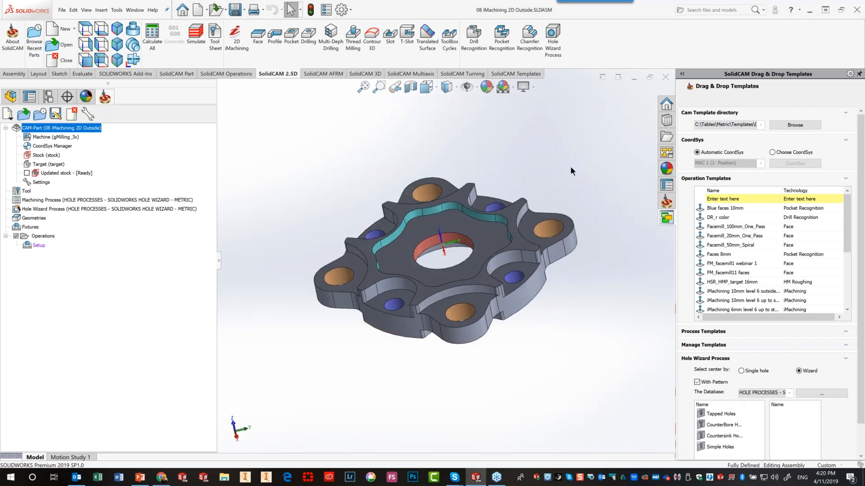
pyautogui.click(235, 44)
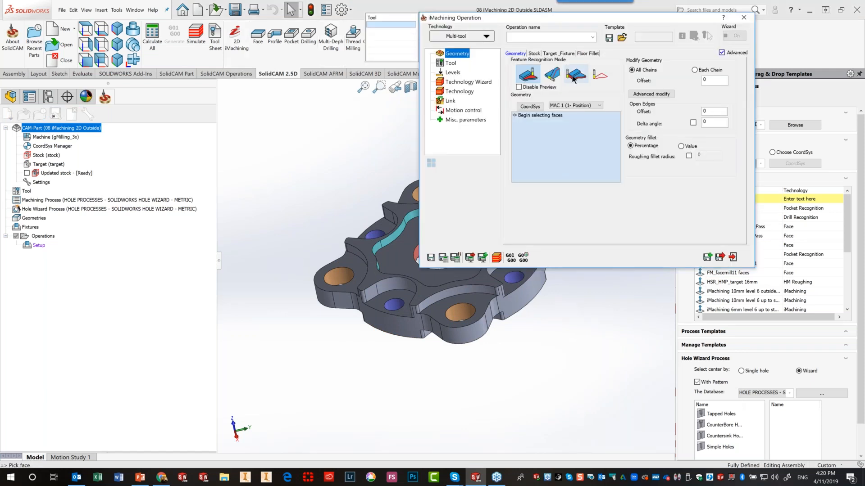
pyautogui.click(574, 79)
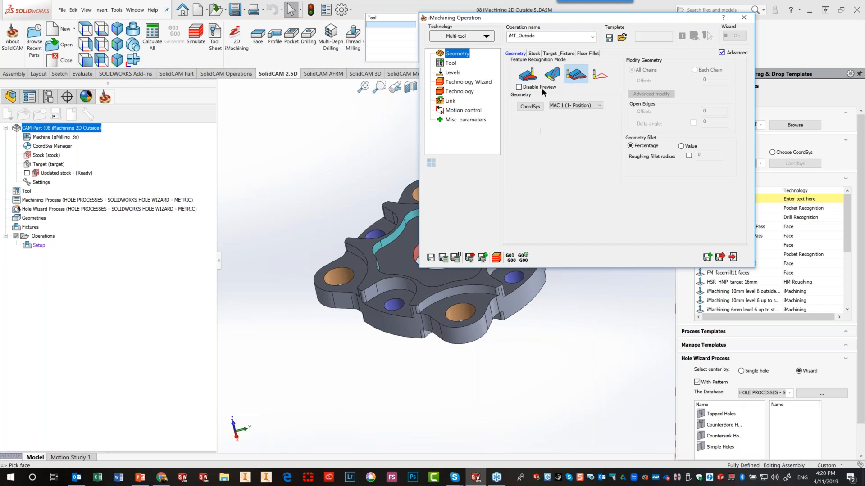
pyautogui.moveTo(537, 20); pyautogui.dragTo(670, 25)
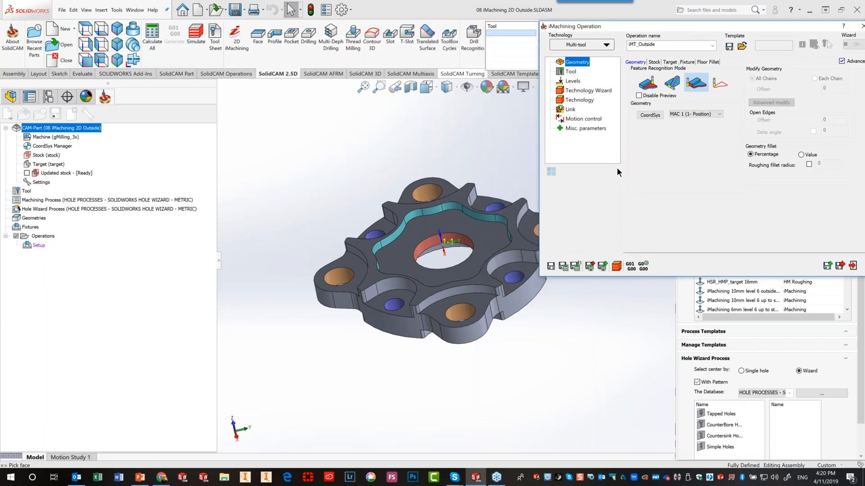
# Step: Choose the 14 mm end mill as the operation's tool
pyautogui.click(570, 73)
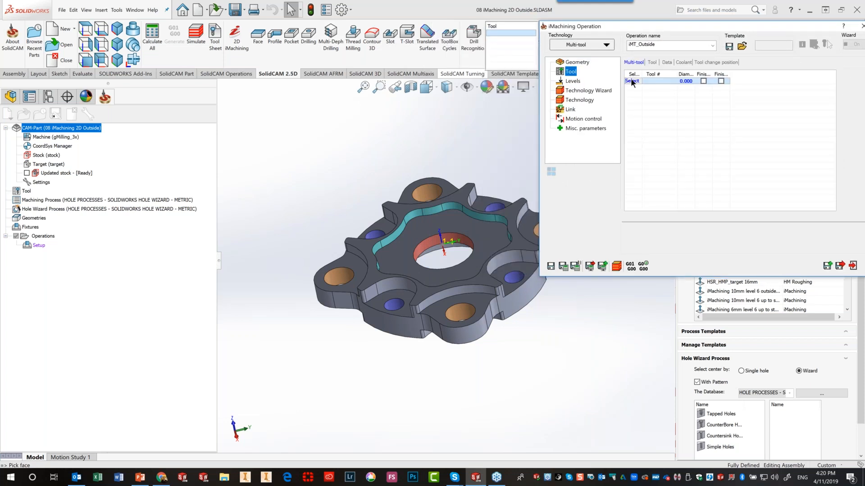
pyautogui.click(631, 81)
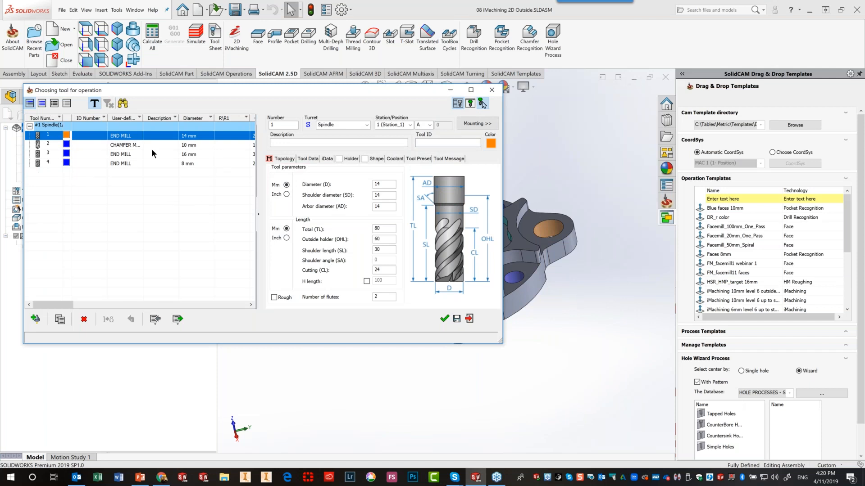
pyautogui.click(444, 319)
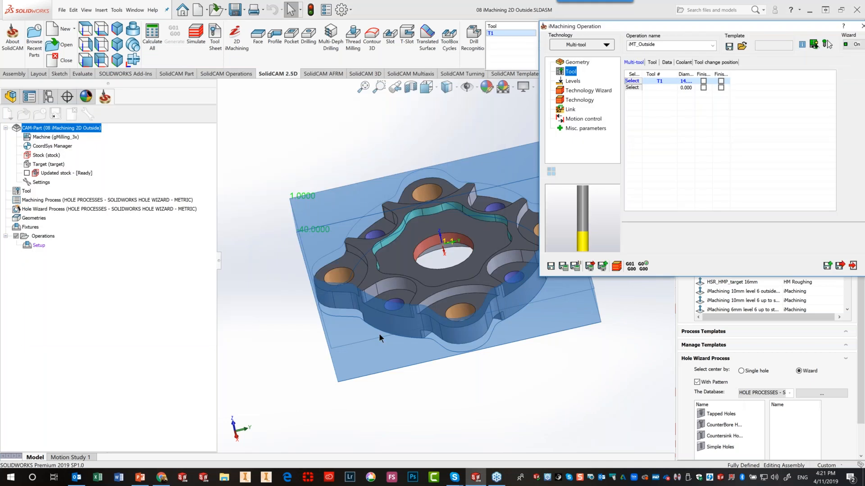
# Step: Save and calculate the iMT_Outside operation
pyautogui.click(379, 334)
pyautogui.moveTo(380, 327)
pyautogui.mouseDown(button='middle')
pyautogui.moveTo(378, 311)
pyautogui.moveTo(371, 331)
pyautogui.moveTo(379, 315)
pyautogui.mouseUp(button='middle')
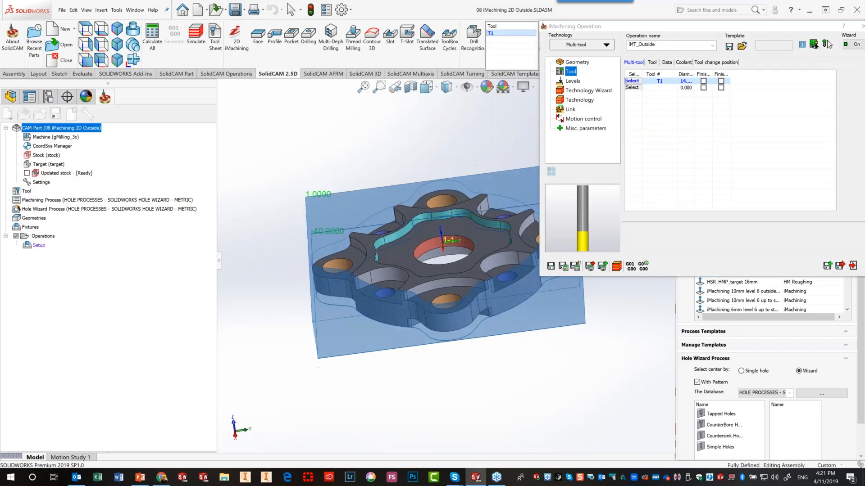
pyautogui.click(563, 266)
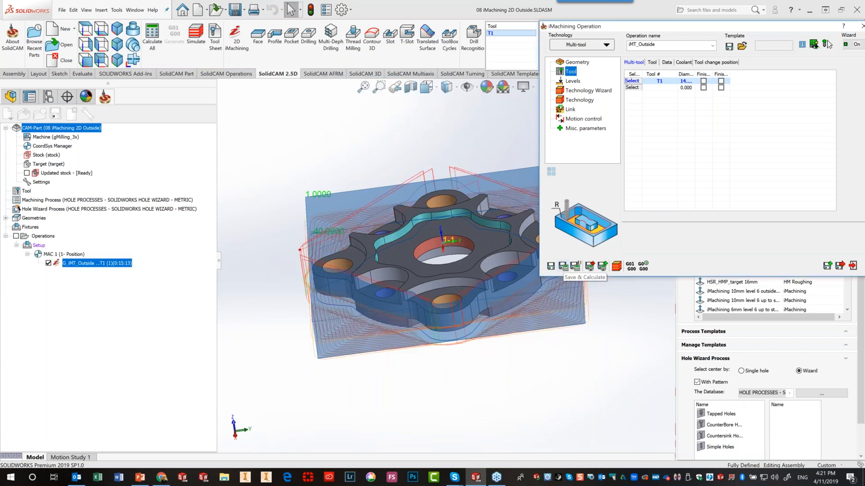
# Step: Simulate the iMT_Outside toolpath in SolidVerify at a higher simulation speed, then exit the simulation
pyautogui.click(615, 269)
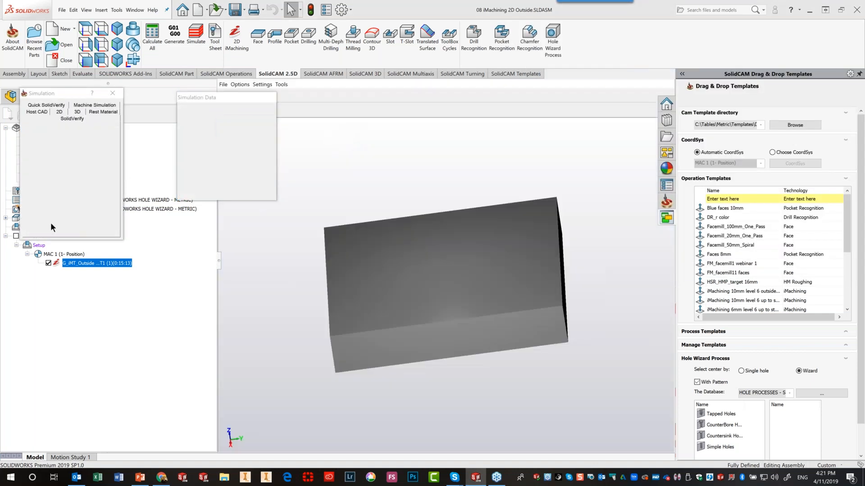
pyautogui.click(45, 218)
pyautogui.moveTo(78, 196); pyautogui.dragTo(108, 198)
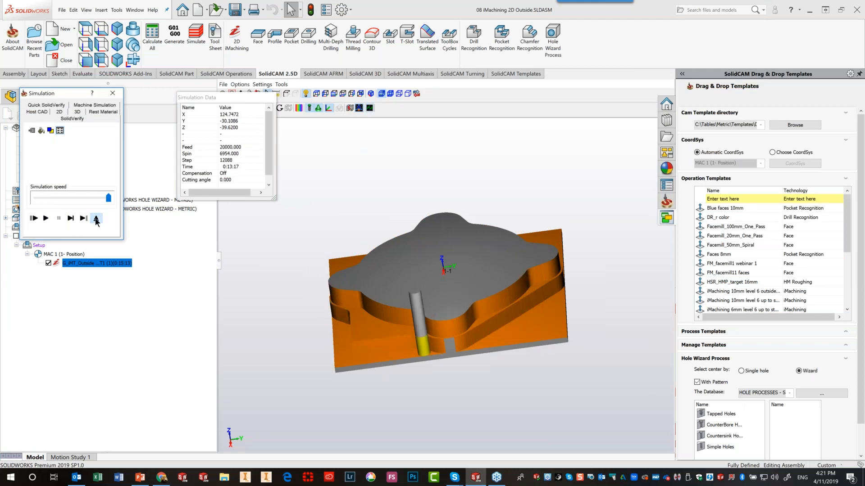
pyautogui.click(95, 218)
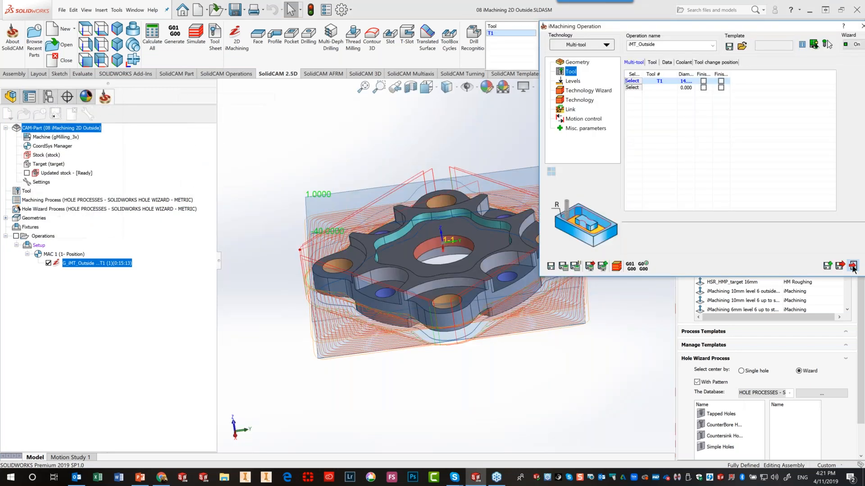
# Step: Close the operation dialog and hide the iMT_Outside toolpath display
pyautogui.click(852, 266)
pyautogui.click(48, 263)
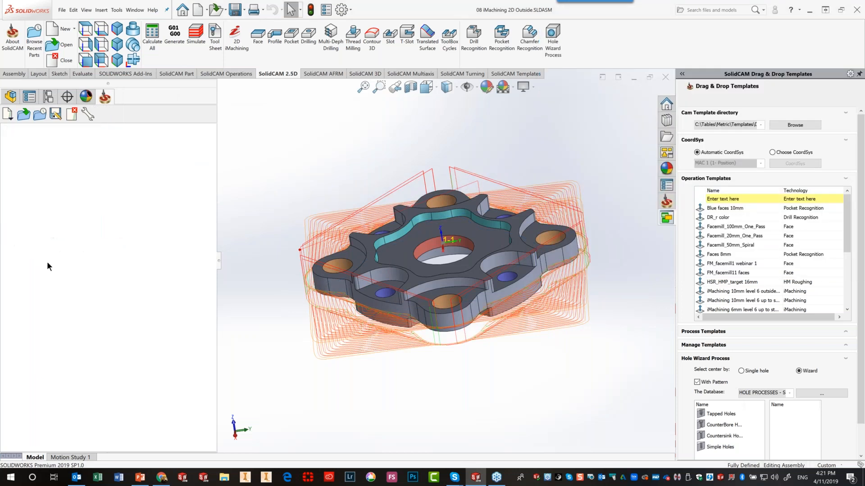
# Step: Start another 2D iMachining operation and select three faces of the part as its geometry
pyautogui.click(235, 45)
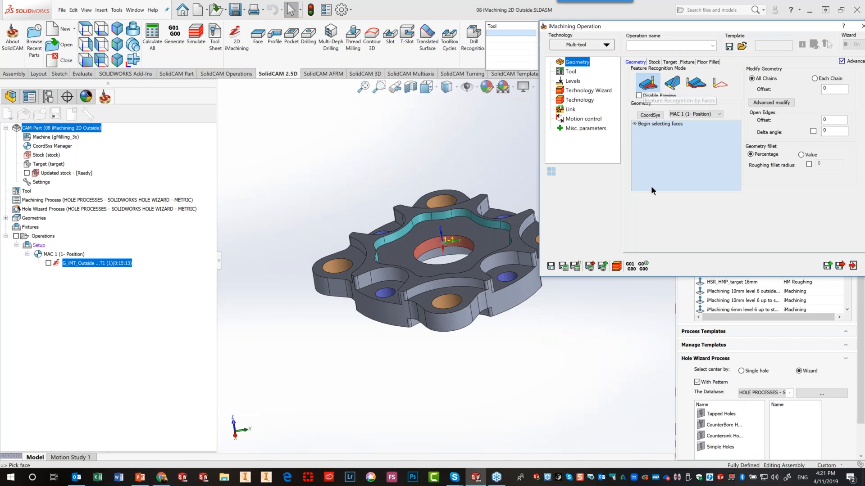
pyautogui.click(425, 301)
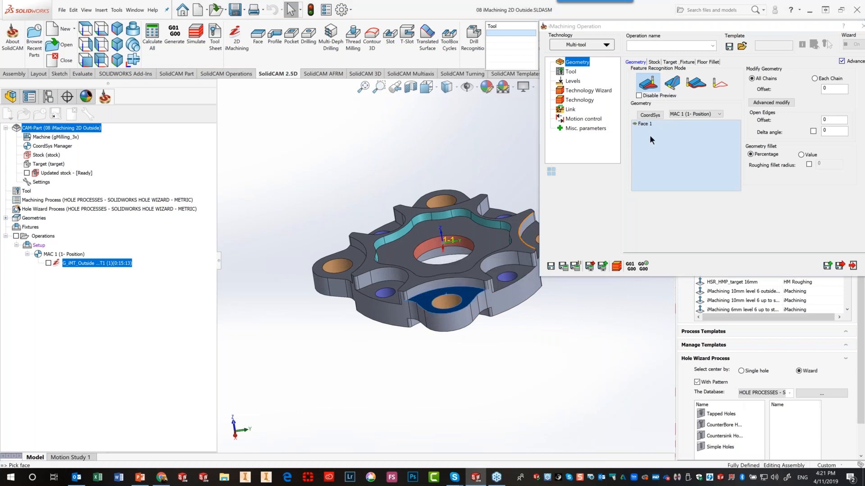
pyautogui.click(369, 295)
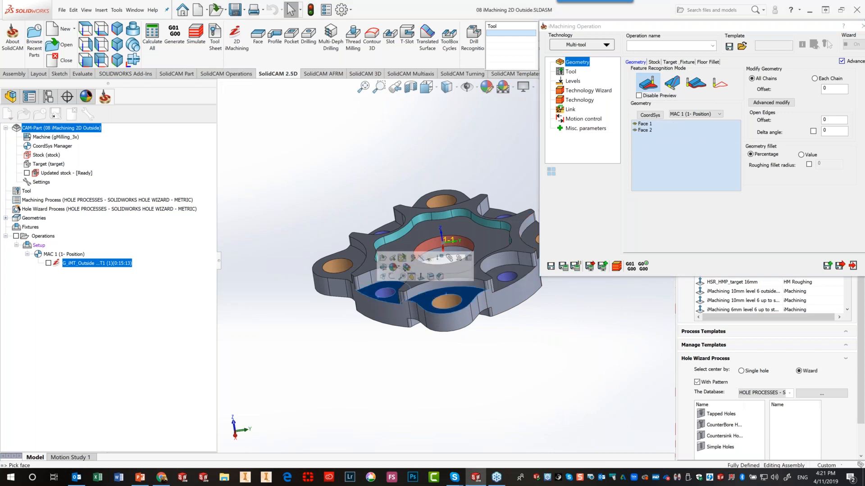
pyautogui.click(319, 272)
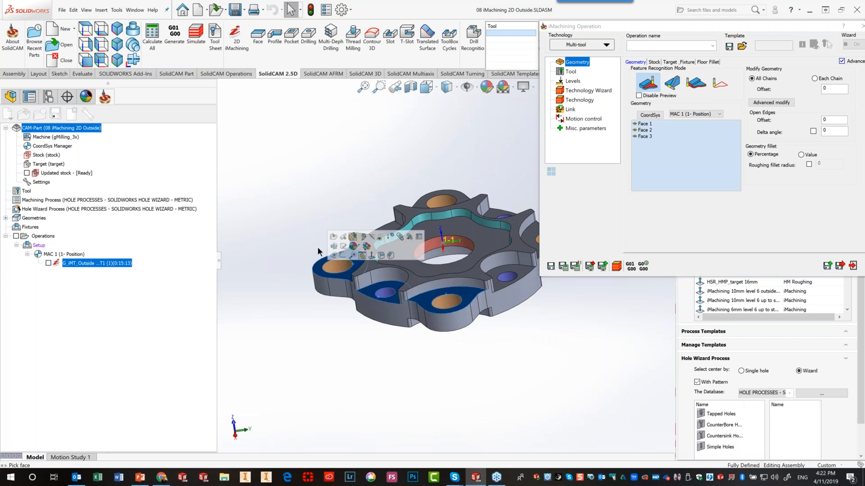
# Step: Choose the 14 mm end mill as the tool for the iMT_faces operation
pyautogui.click(571, 73)
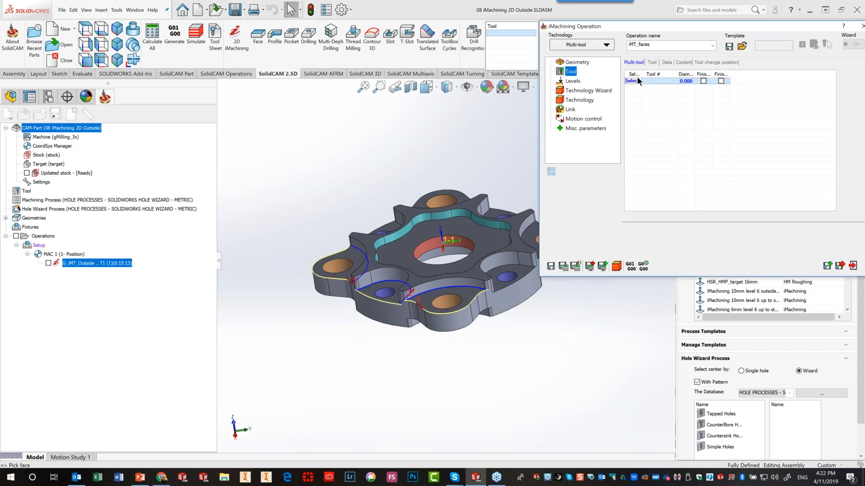
pyautogui.click(632, 81)
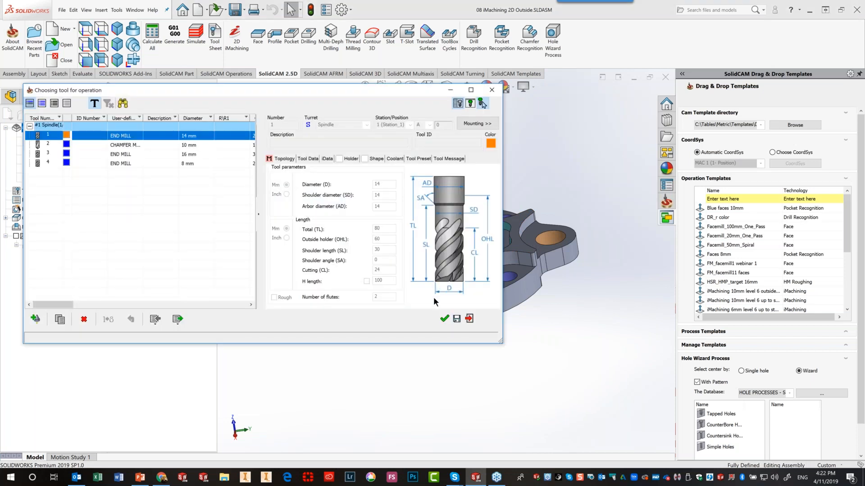
pyautogui.click(444, 319)
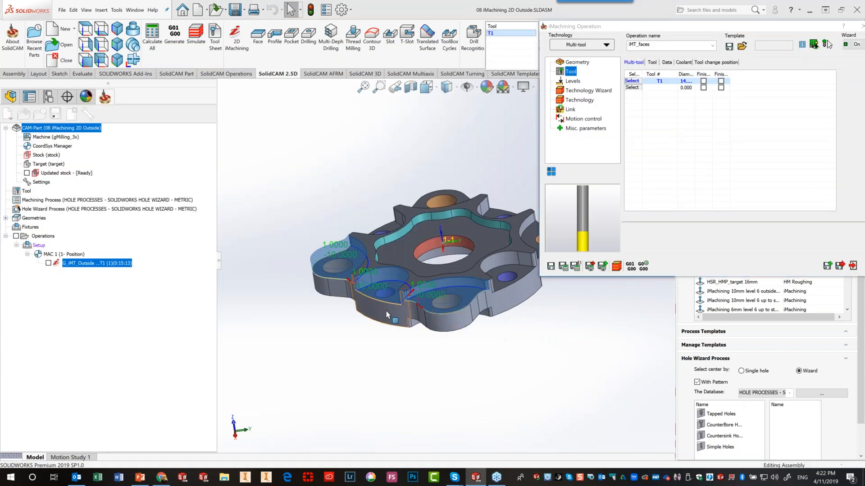
# Step: Save and calculate the iMT_faces operation and close its dialog
pyautogui.moveTo(385, 313)
pyautogui.mouseDown(button='middle')
pyautogui.moveTo(383, 292)
pyautogui.moveTo(378, 315)
pyautogui.moveTo(383, 304)
pyautogui.mouseUp(button='middle')
pyautogui.scroll(-2, 378, 318)
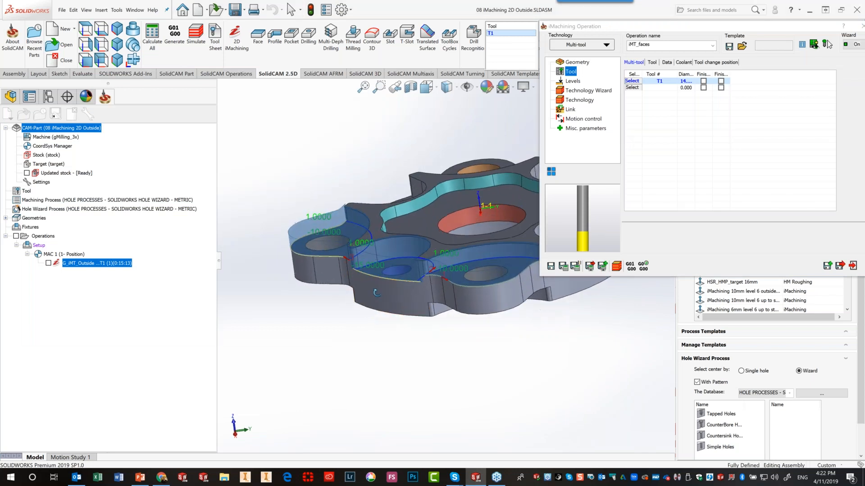
pyautogui.click(563, 266)
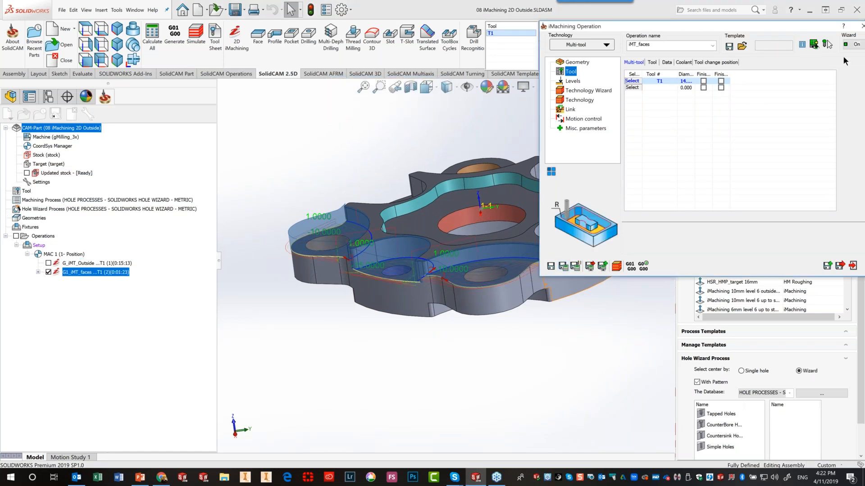
pyautogui.click(860, 26)
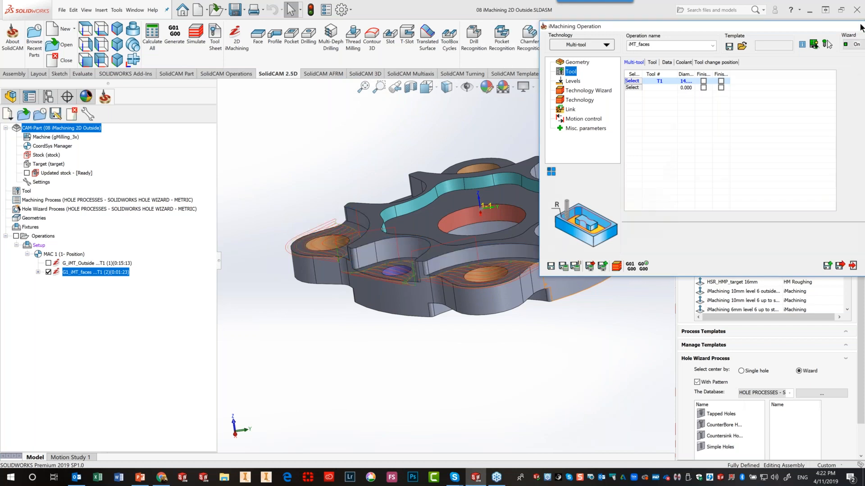
# Step: Suppress the iMT_Outside operation
pyautogui.moveTo(488, 288); pyautogui.dragTo(452, 360, button='middle')
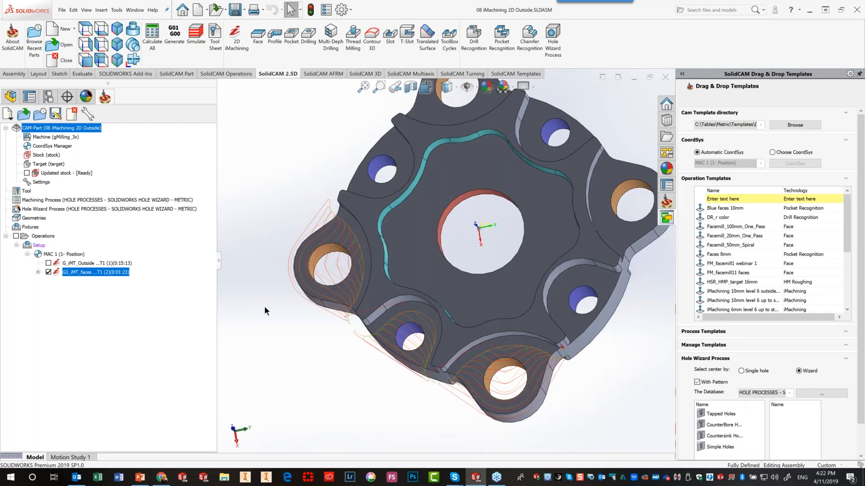
pyautogui.click(91, 264)
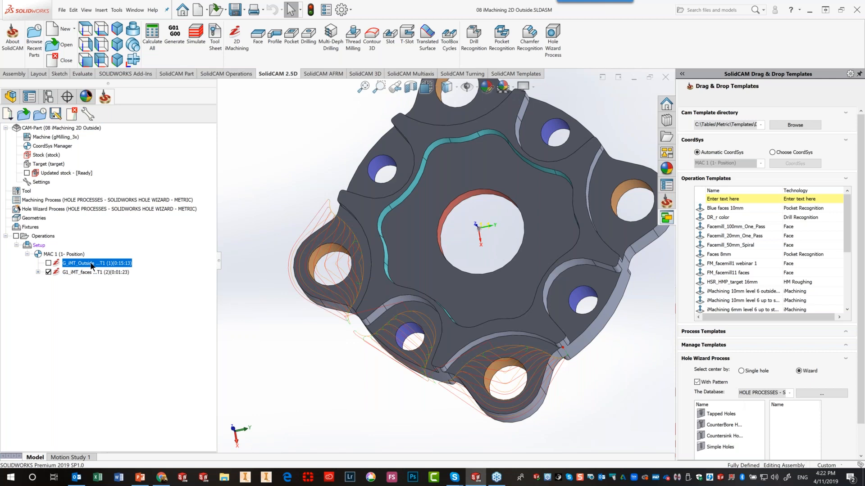
pyautogui.rightClick(91, 266)
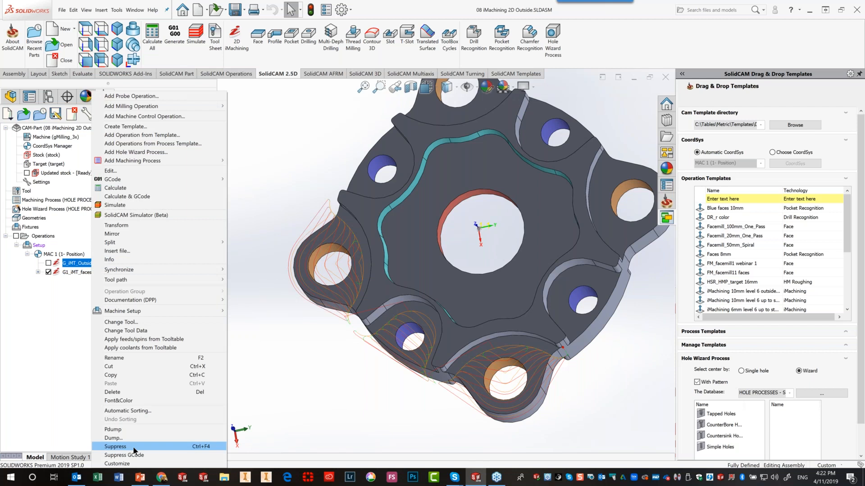
pyautogui.click(133, 447)
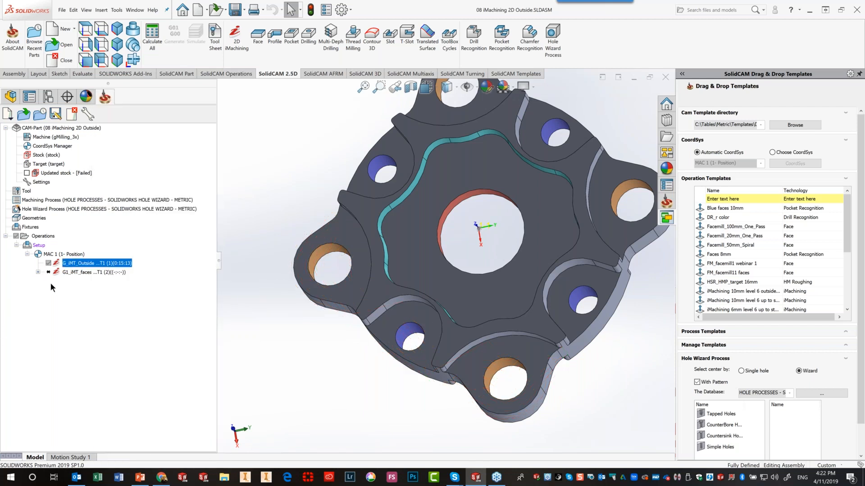
# Step: Recalculate all operations, including iMT_faces
pyautogui.click(72, 273)
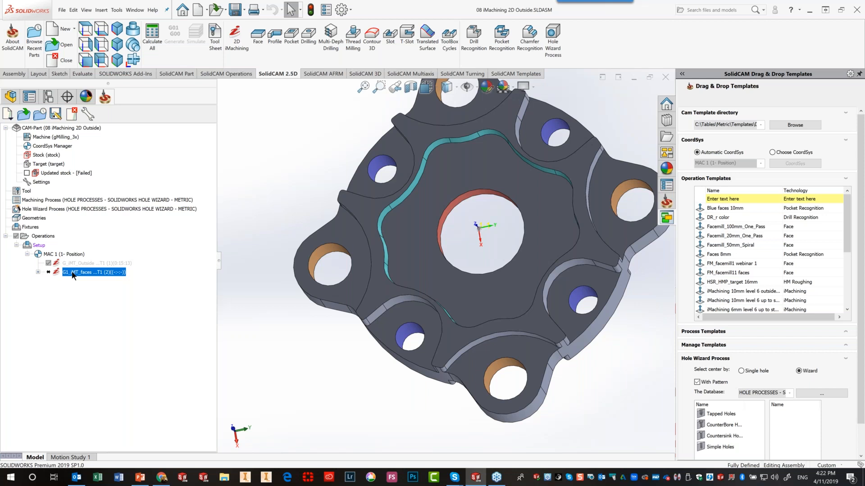
pyautogui.click(157, 43)
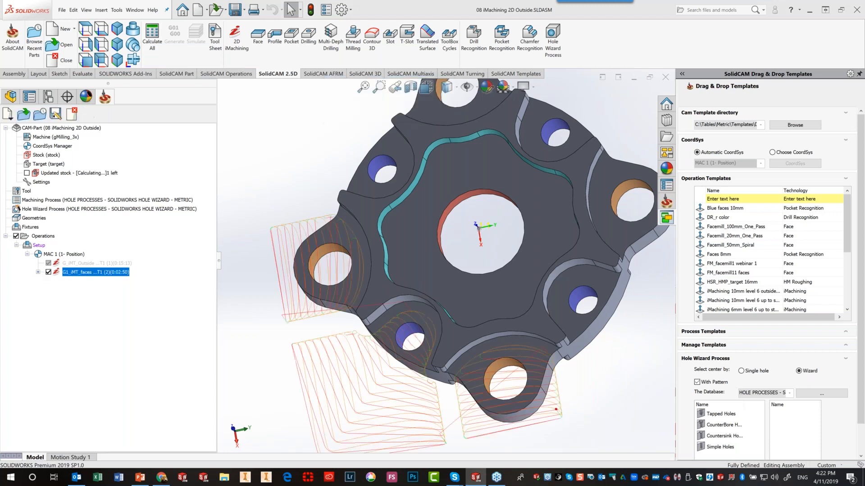
pyautogui.scroll(2, 379, 282)
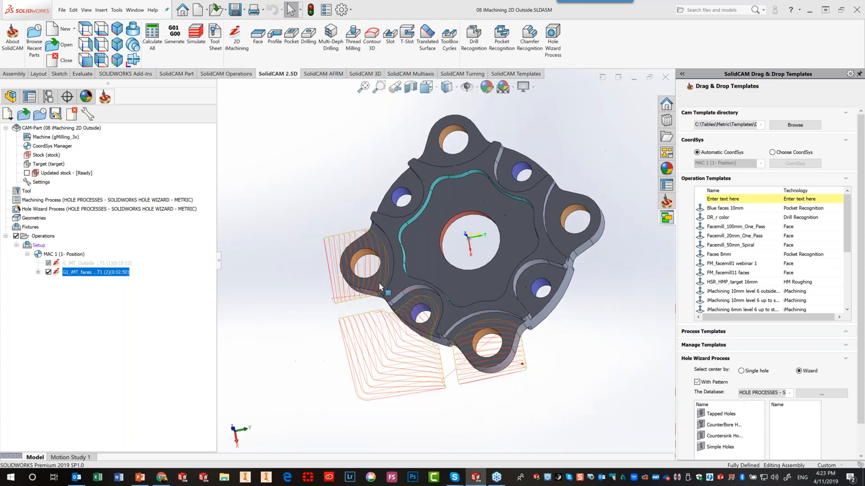
pyautogui.moveTo(404, 345); pyautogui.dragTo(423, 298, button='middle')
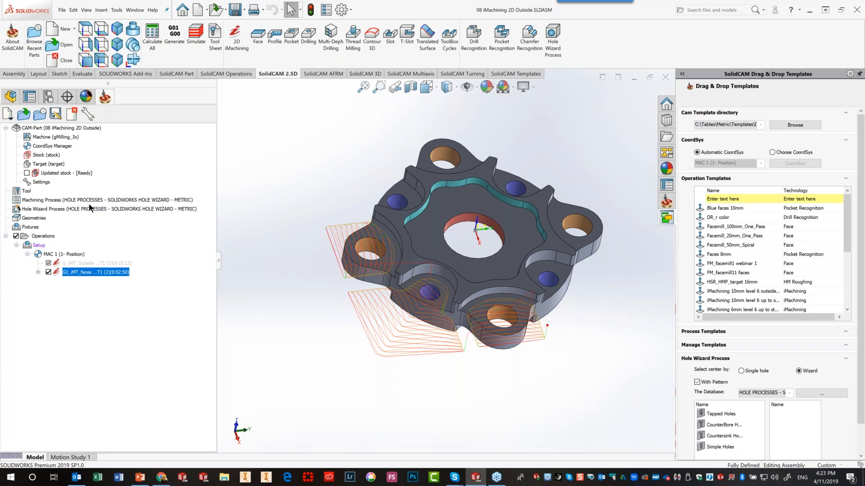
# Step: Show the updated stock in the model view
pyautogui.click(27, 173)
pyautogui.moveTo(310, 218)
pyautogui.mouseDown(button='middle')
pyautogui.moveTo(299, 253)
pyautogui.moveTo(299, 207)
pyautogui.mouseUp(button='middle')
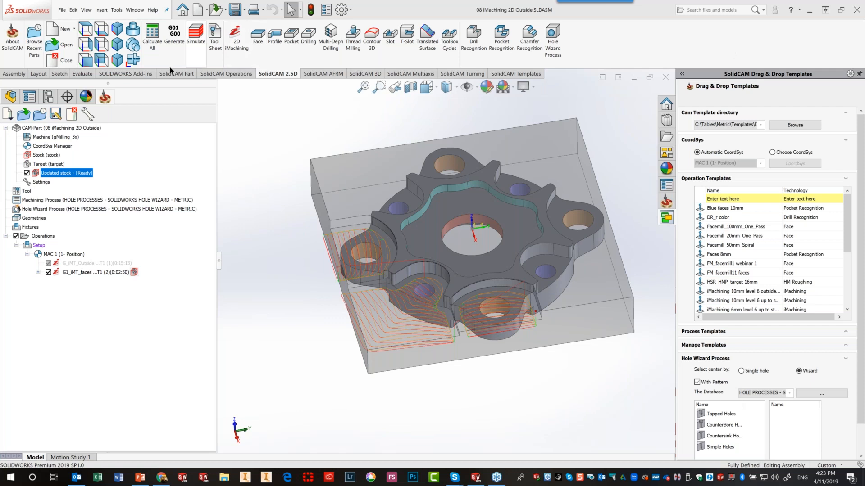
pyautogui.rightClick(35, 238)
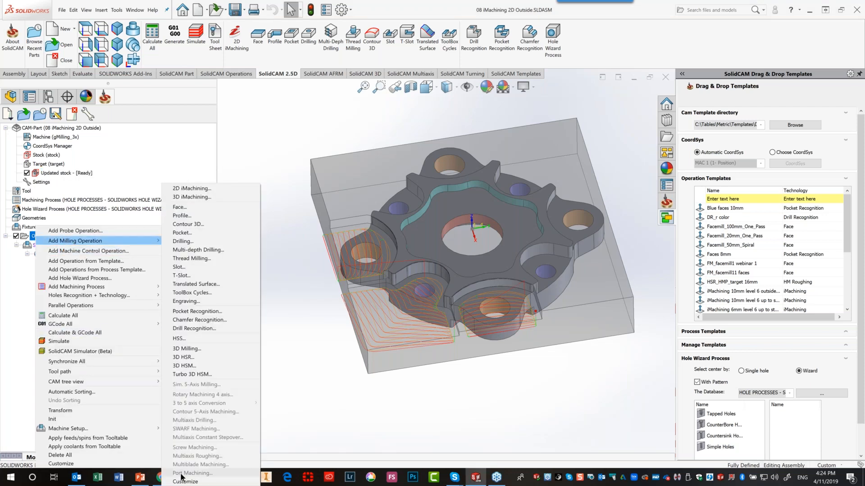
pyautogui.click(291, 425)
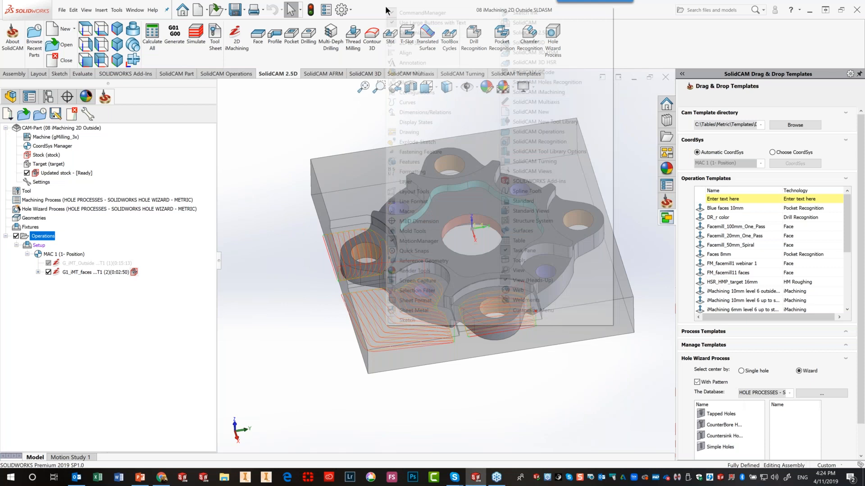
pyautogui.rightClick(386, 9)
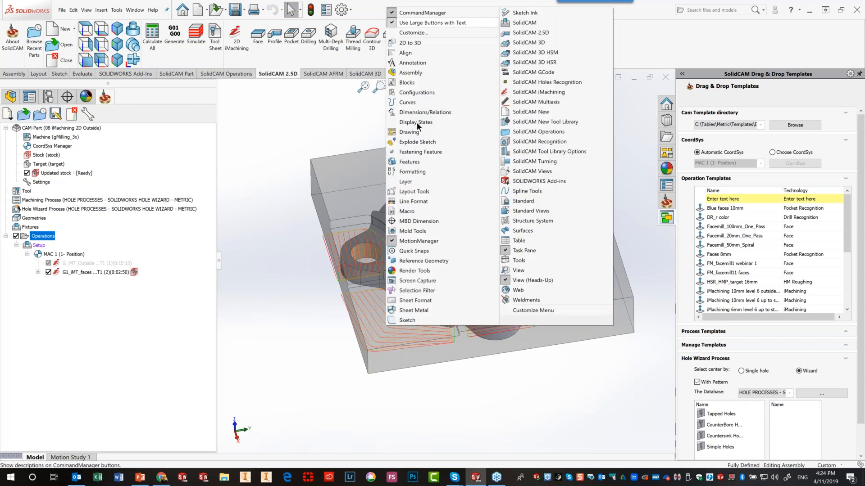
pyautogui.click(265, 130)
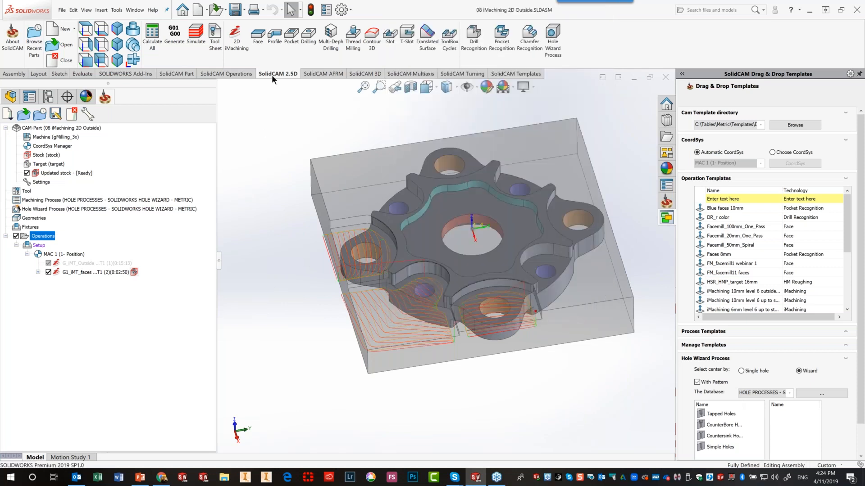
pyautogui.rightClick(272, 76)
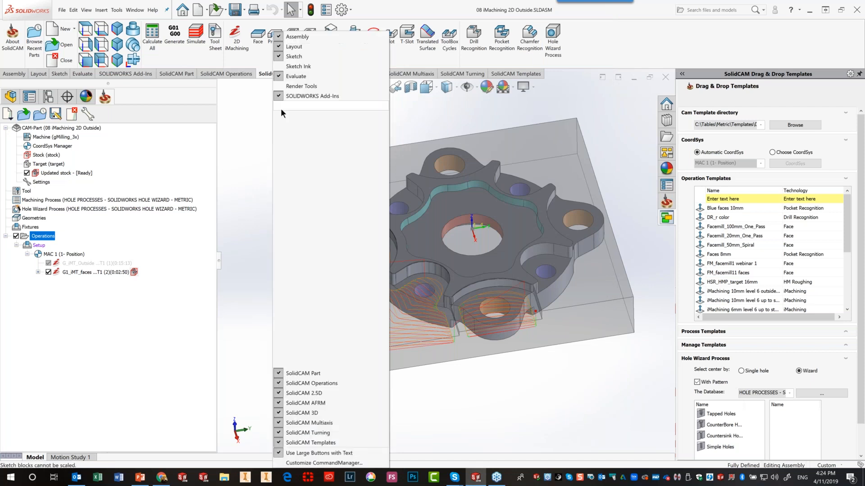
pyautogui.click(239, 201)
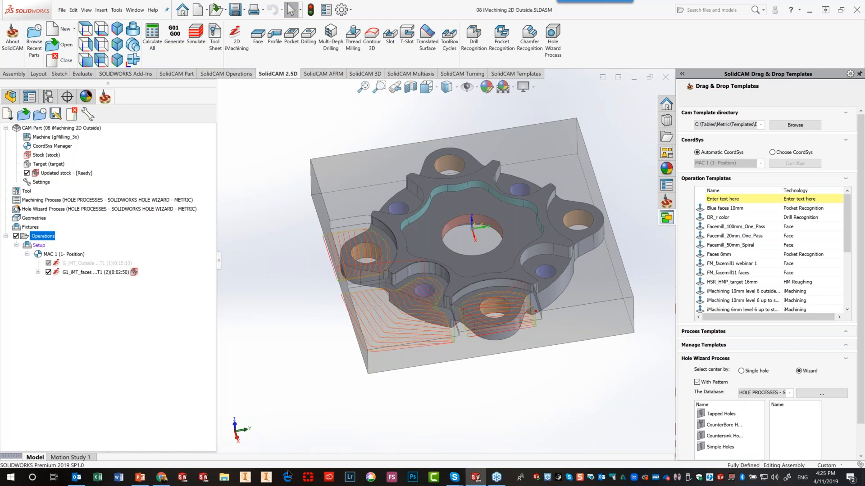
# Step: Switch to the web browser showing the SolidCAM website
pyautogui.click(161, 479)
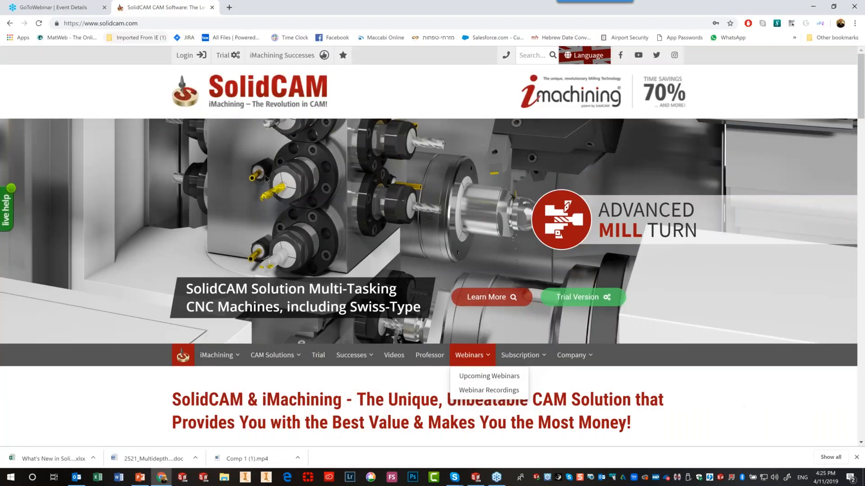